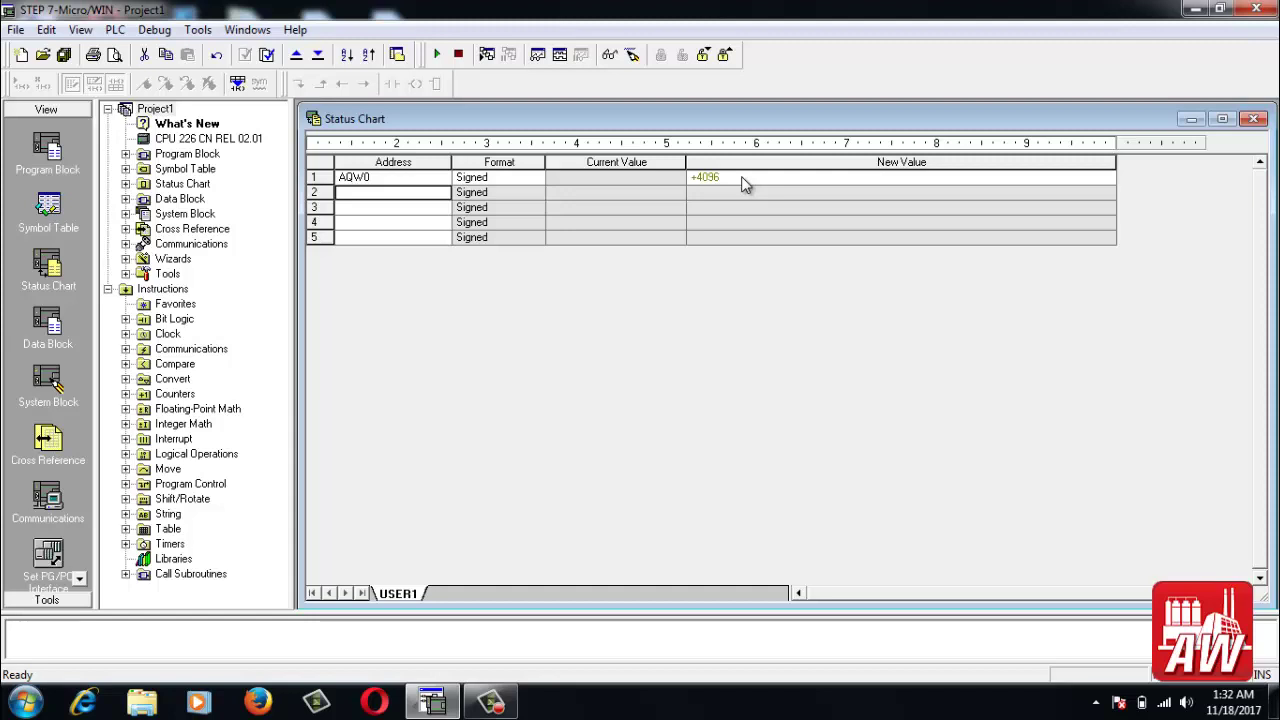
Step: Set the new value of AQW0 in the status chart to 8192
left_click(745, 180)
type("8")
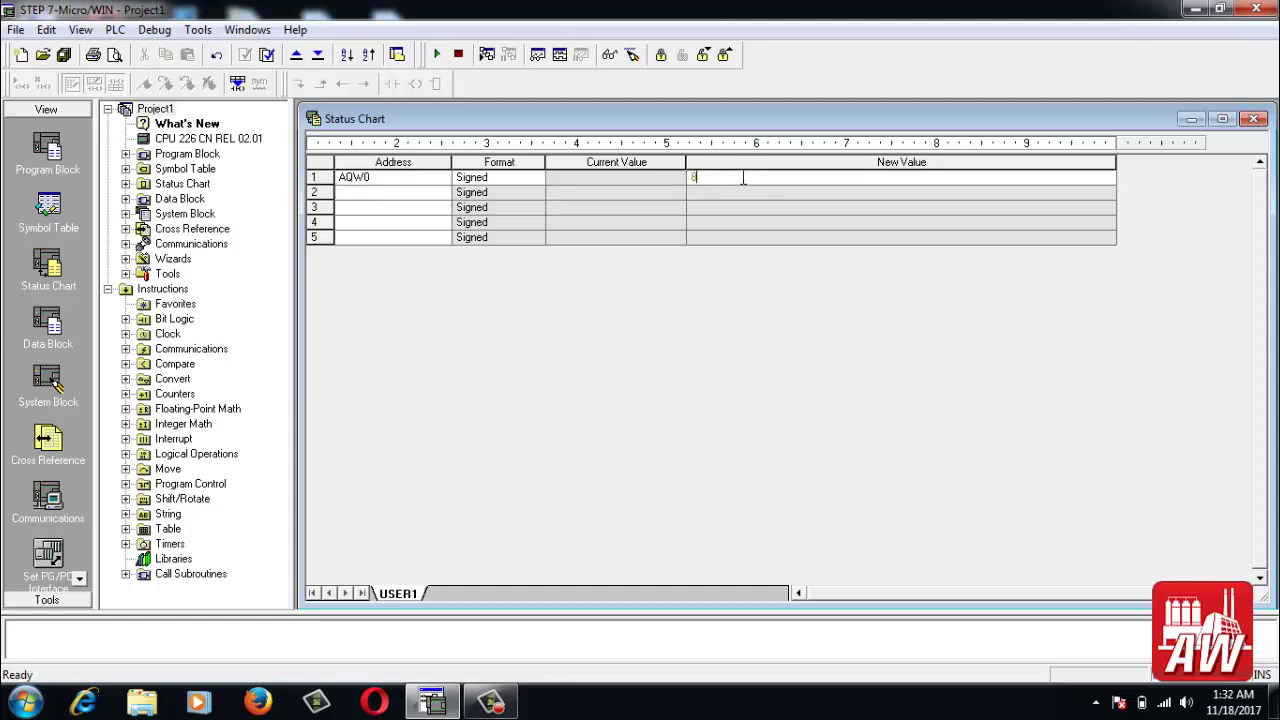
type("192")
key("Return")
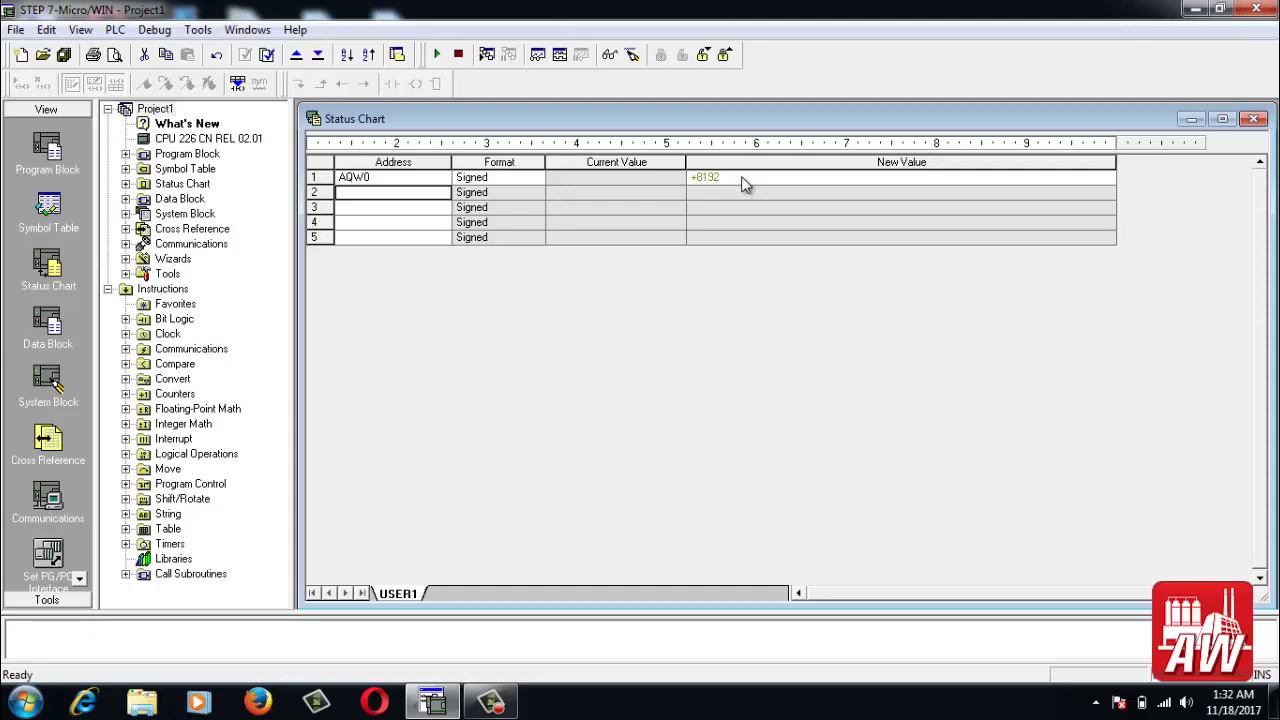
Step: Set the new value of AQW0 in the status chart to 27000
left_click(741, 176)
type("27000")
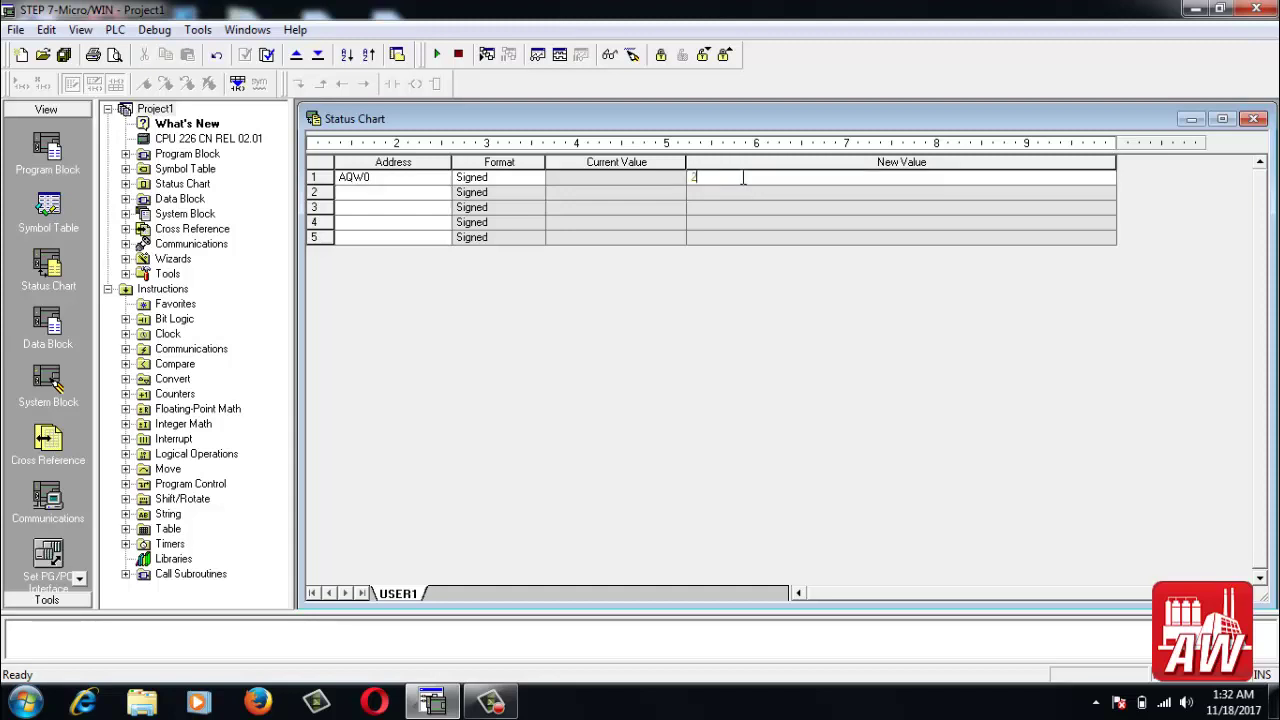
key("Return")
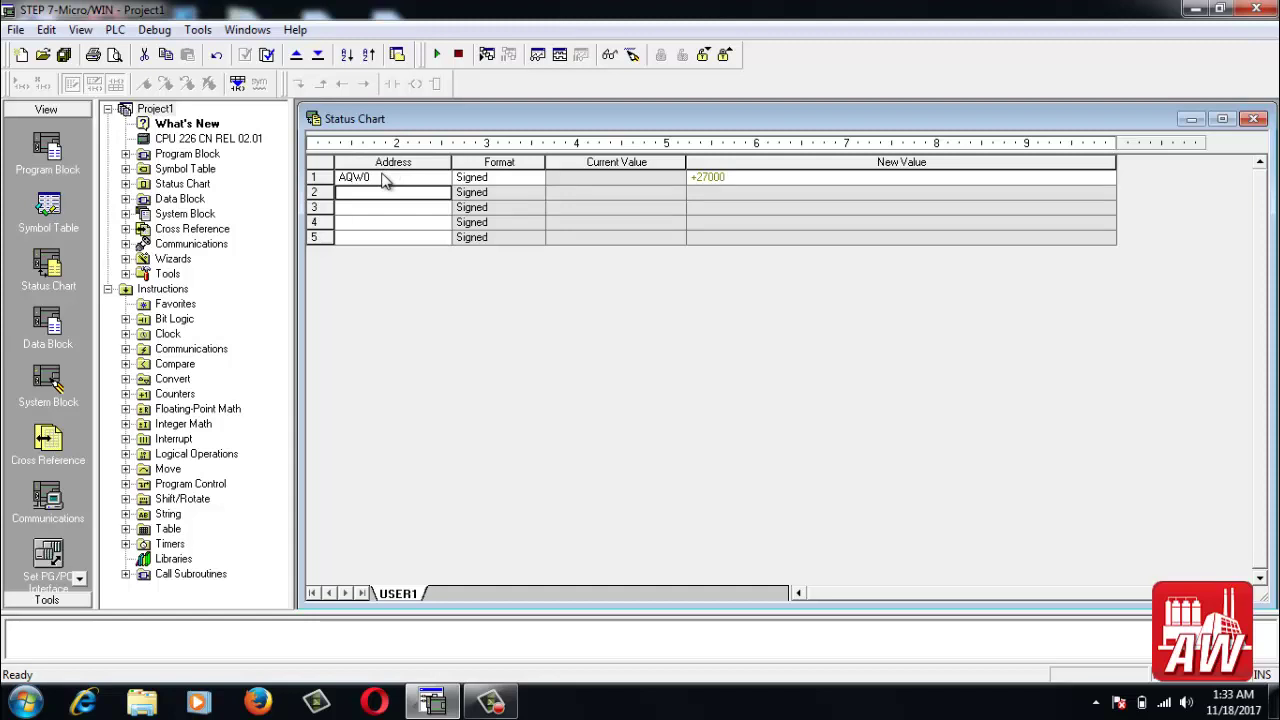
Step: Add address AQW2 in row 2 of the status chart with a new value of 27000, dismissing the Windows color scheme prompt
type("aq")
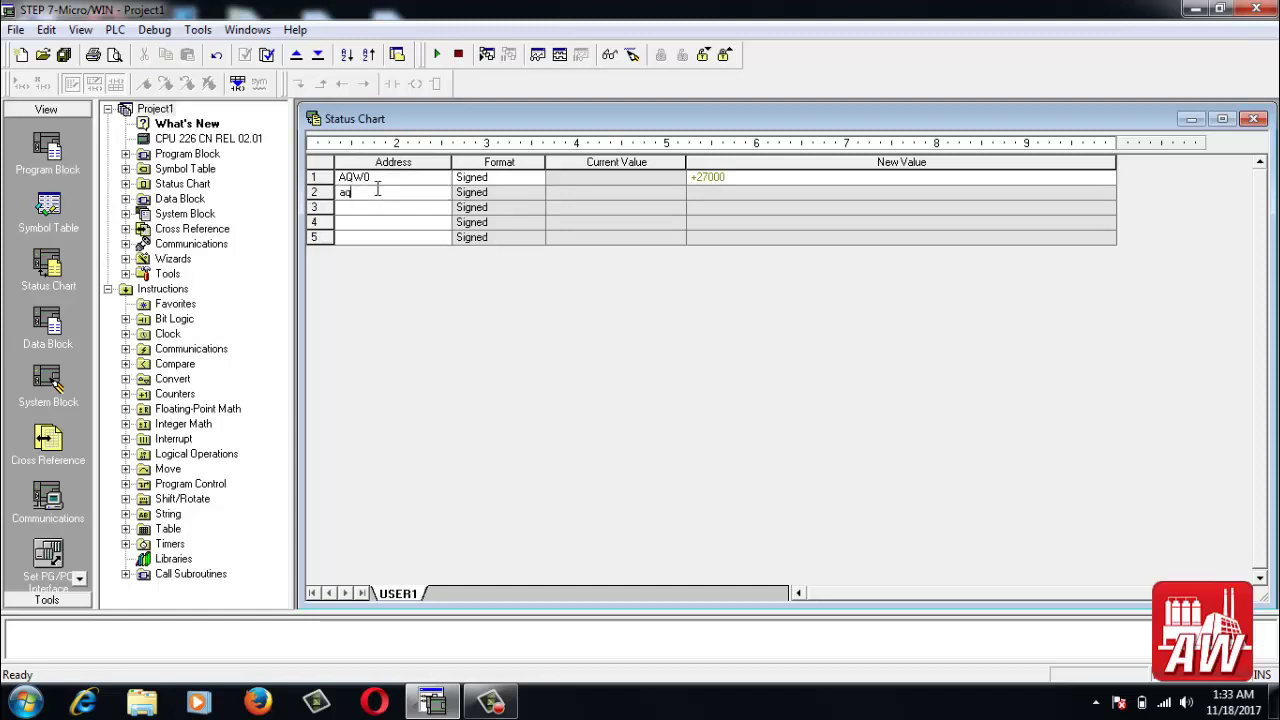
type("w2")
key("Return")
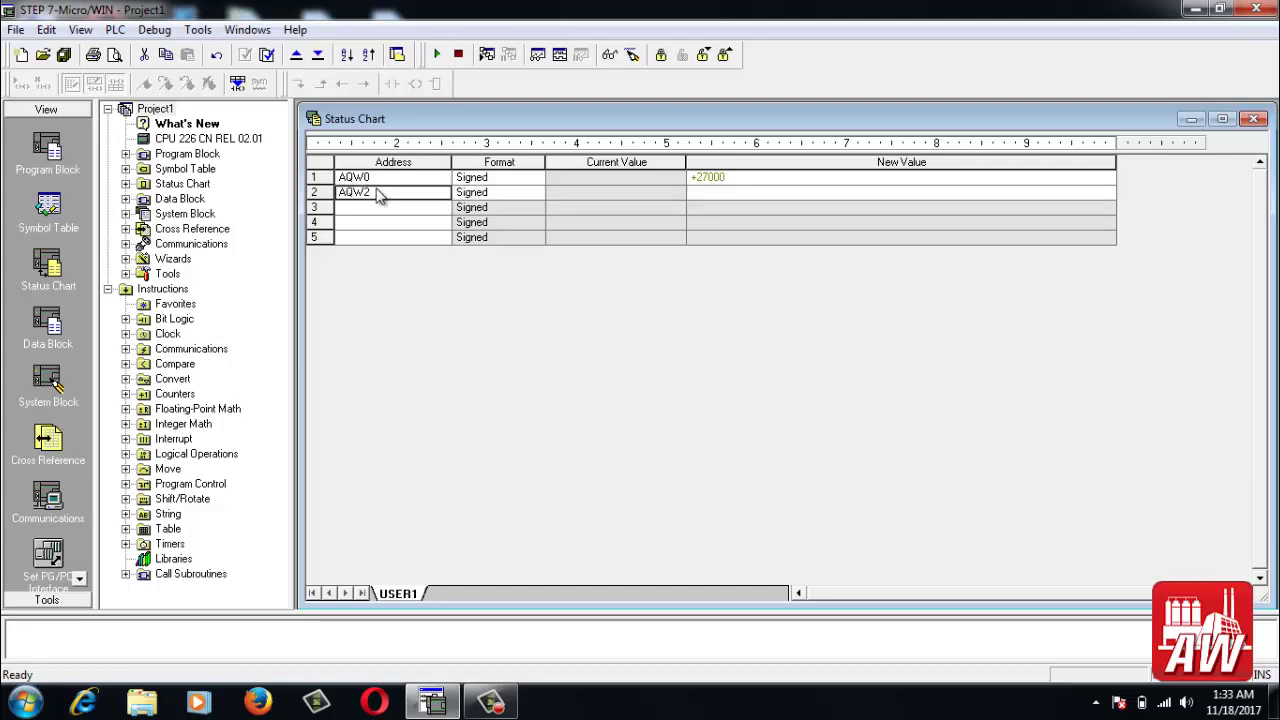
left_click(694, 191)
type("27000")
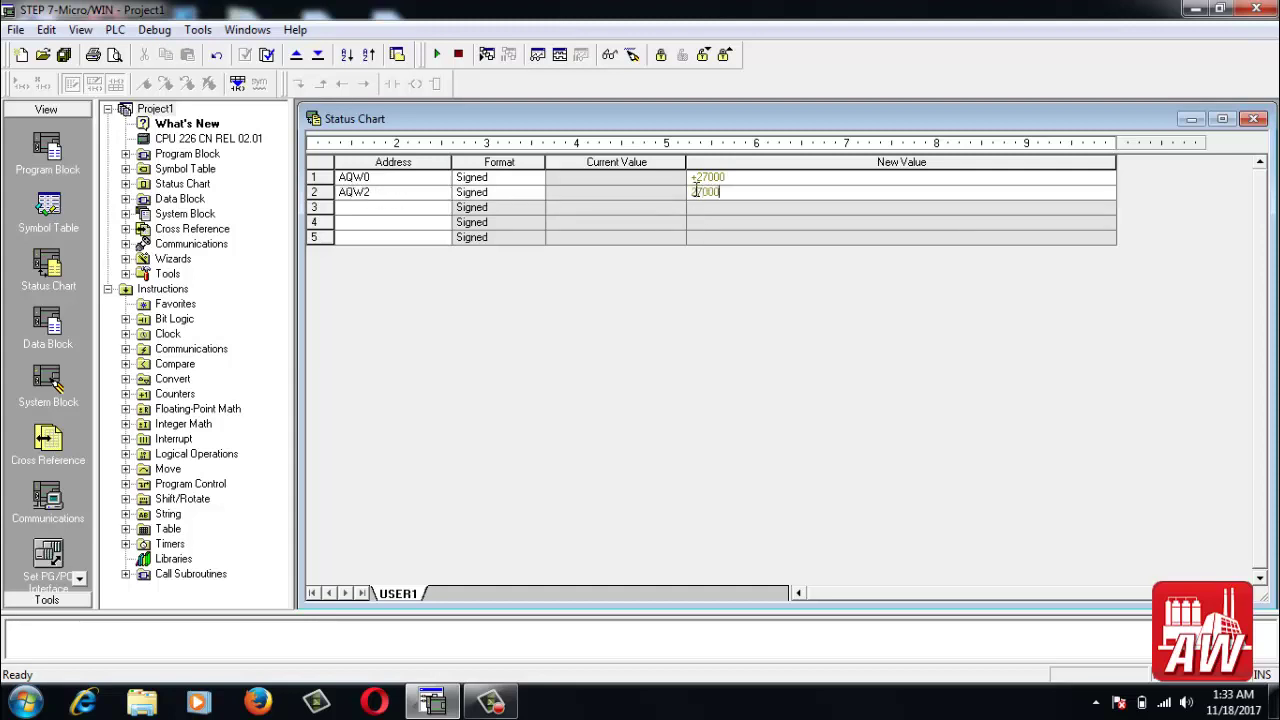
key("Return")
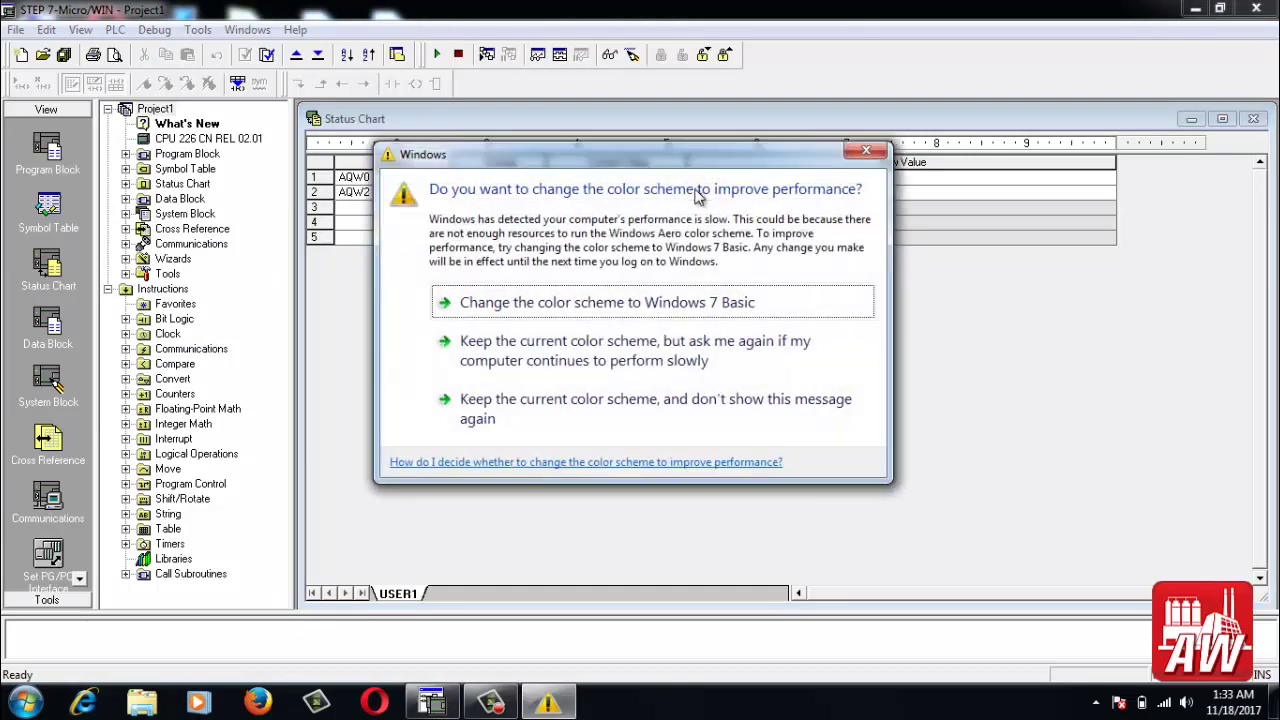
left_click(866, 152)
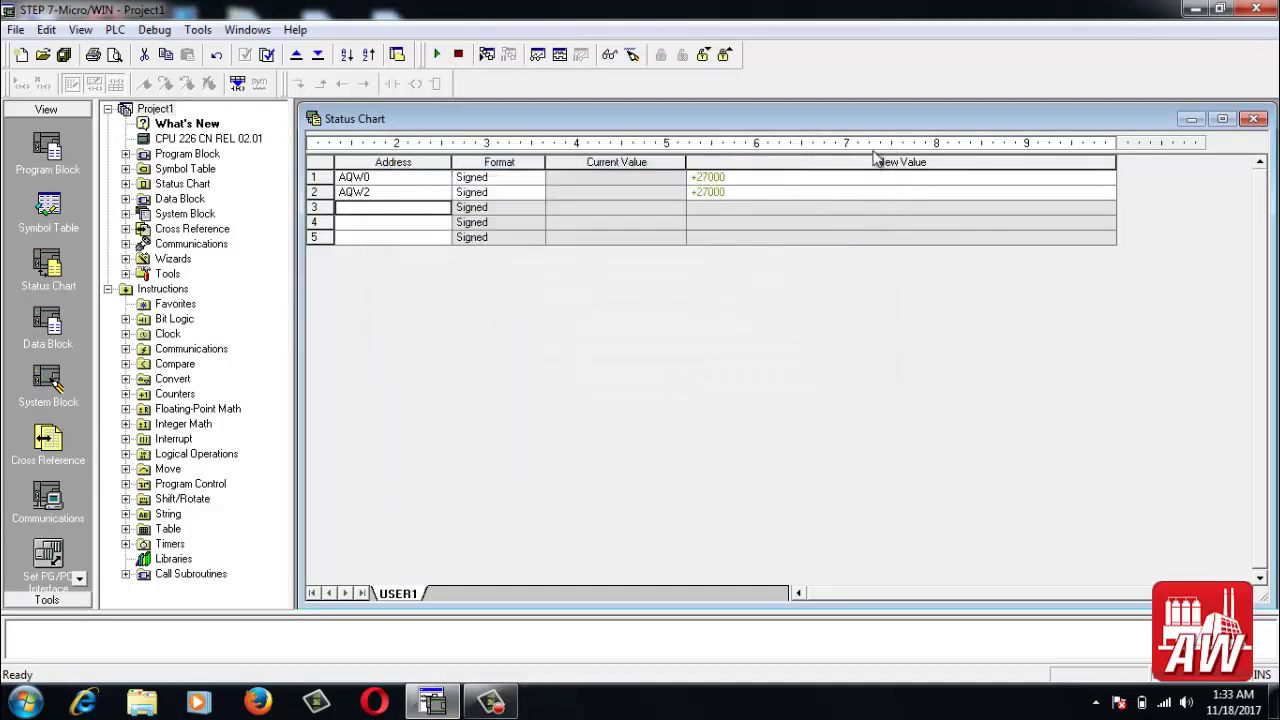
Step: Add address AIW0 in row 3 of the status chart
type("a")
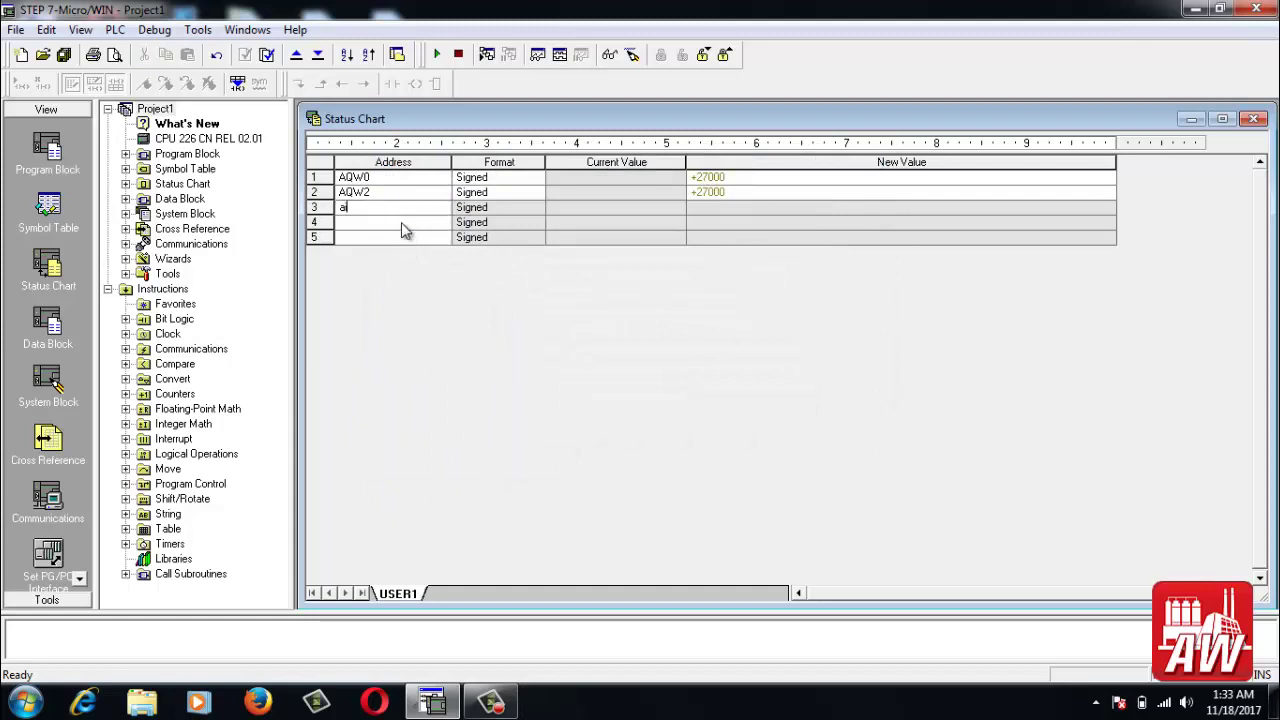
type("iw0")
key("Return")
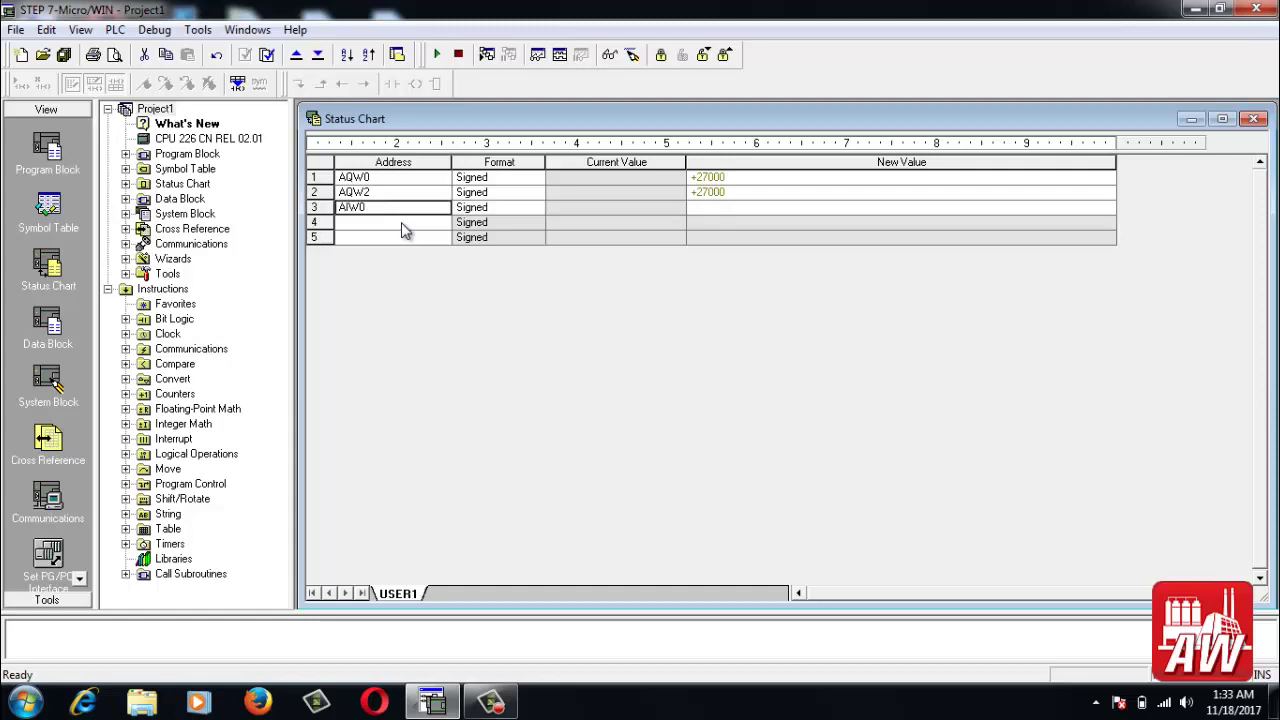
left_click(404, 230)
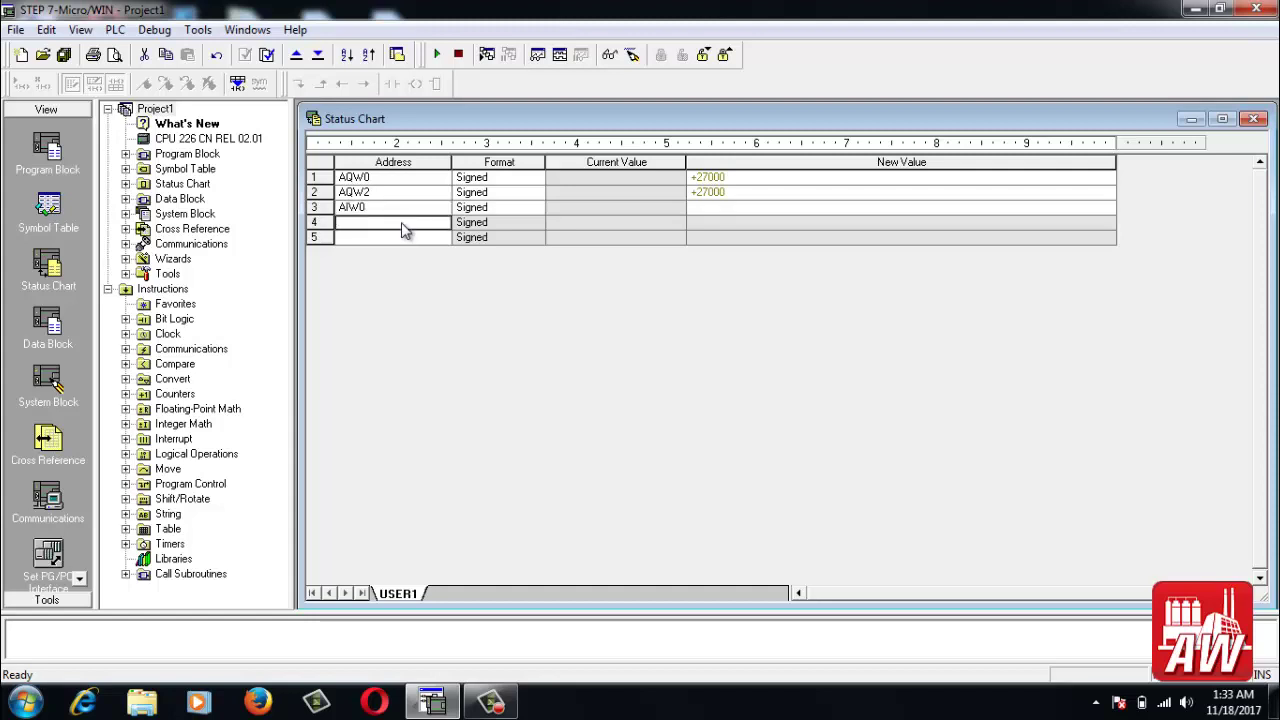
left_click(724, 177)
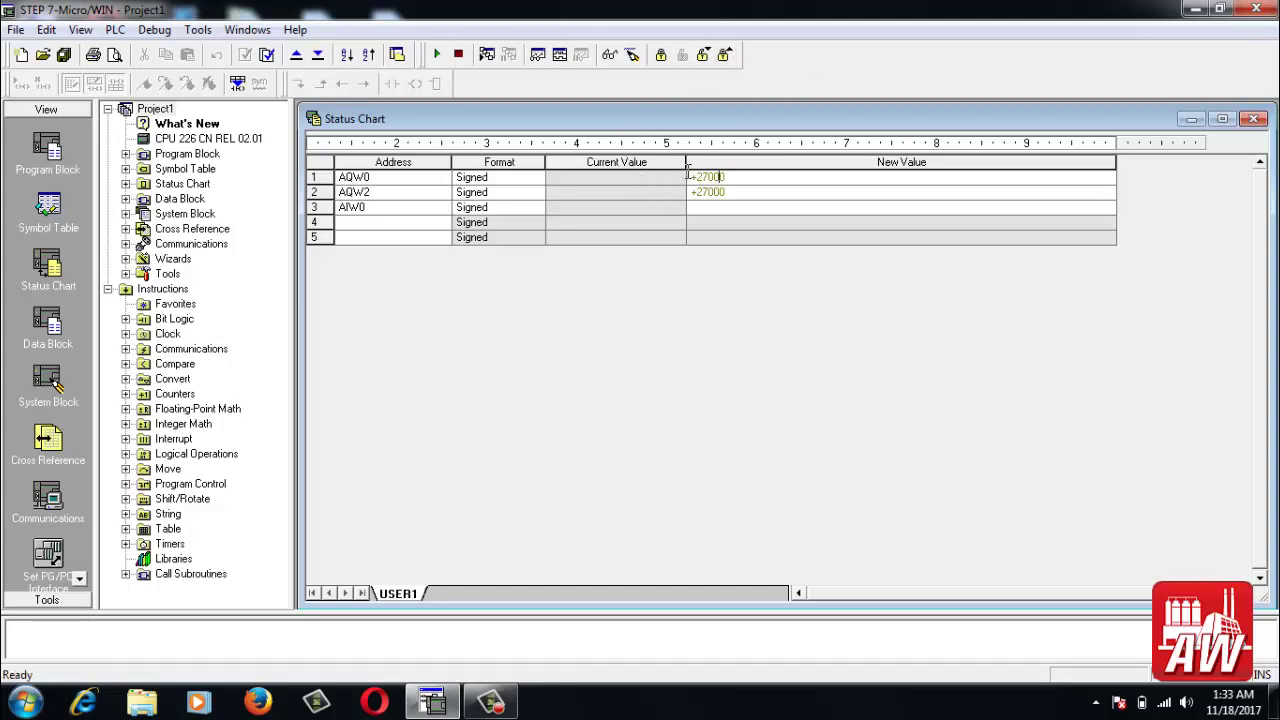
left_click(500, 177)
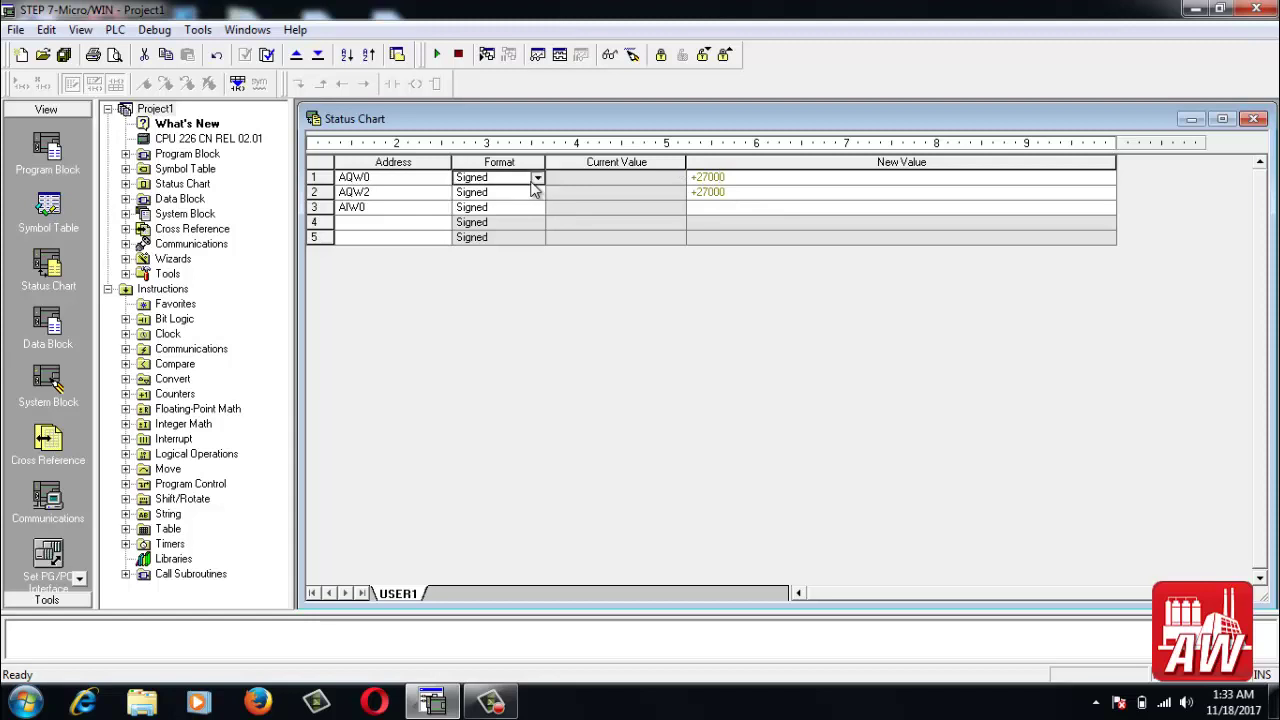
left_click(537, 177)
left_click(410, 199)
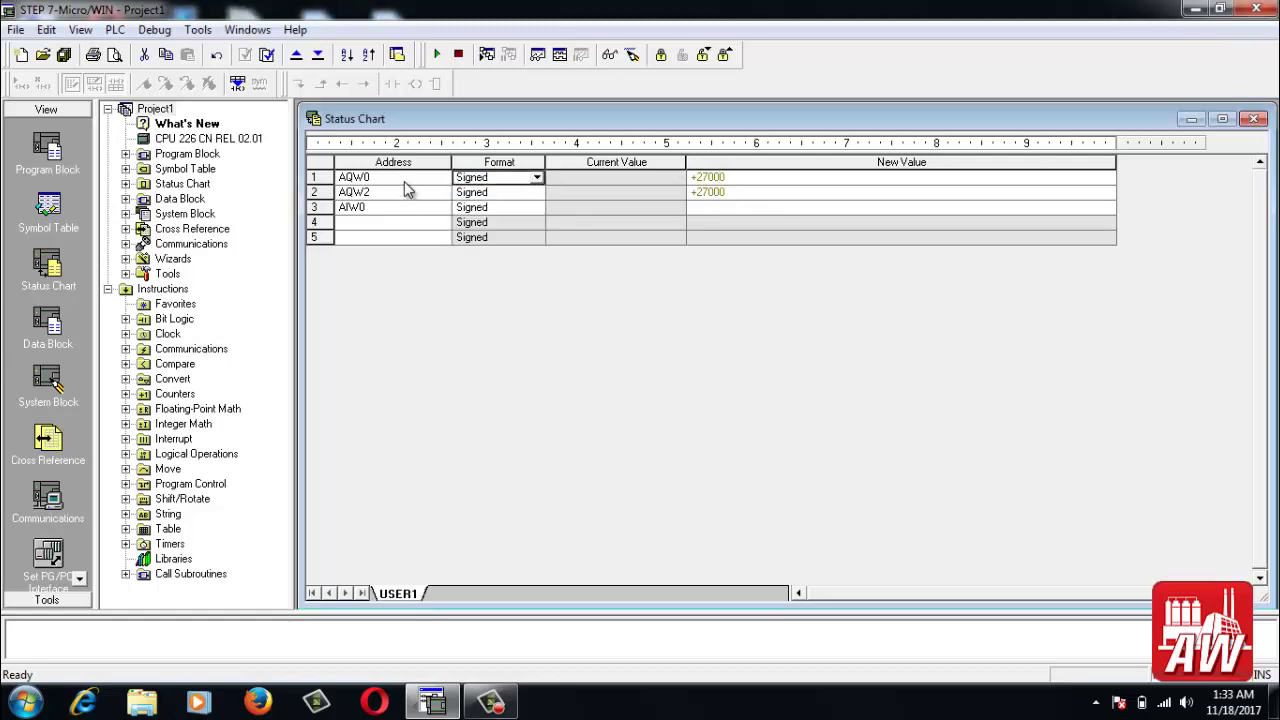
Step: Start chart status monitoring and write all new values in the chart to the PLC
left_click(533, 57)
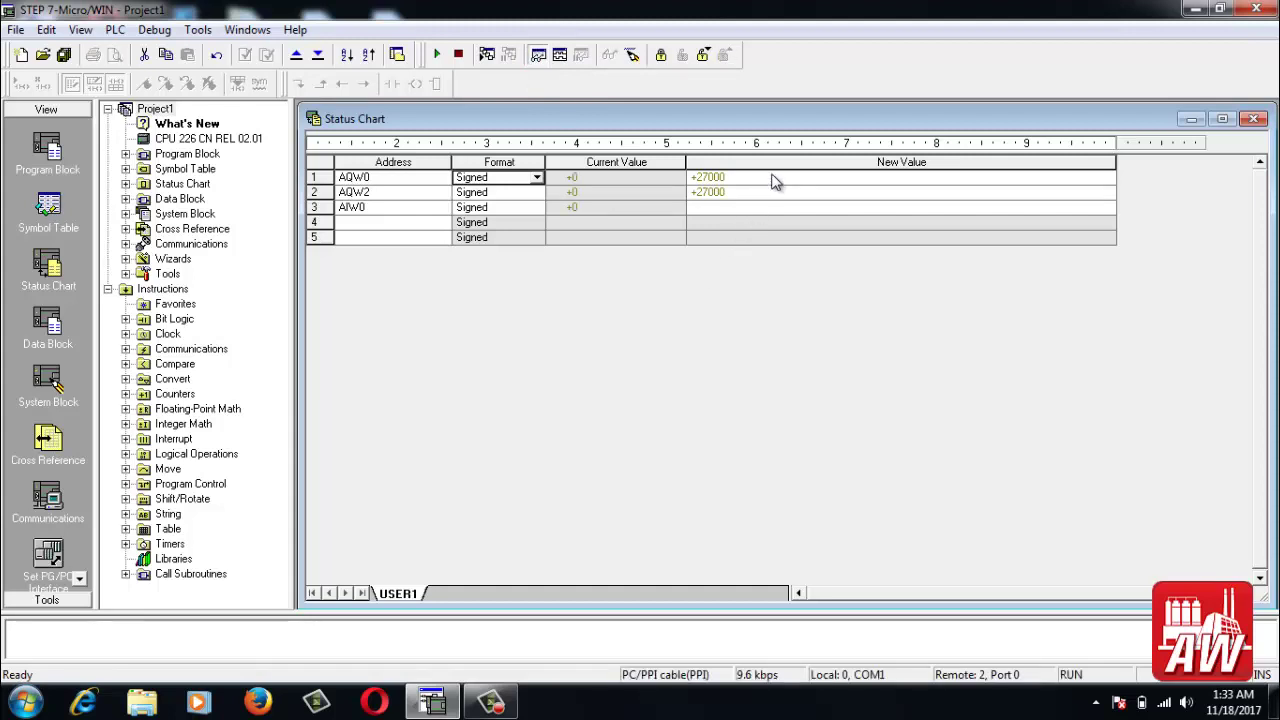
left_click(636, 57)
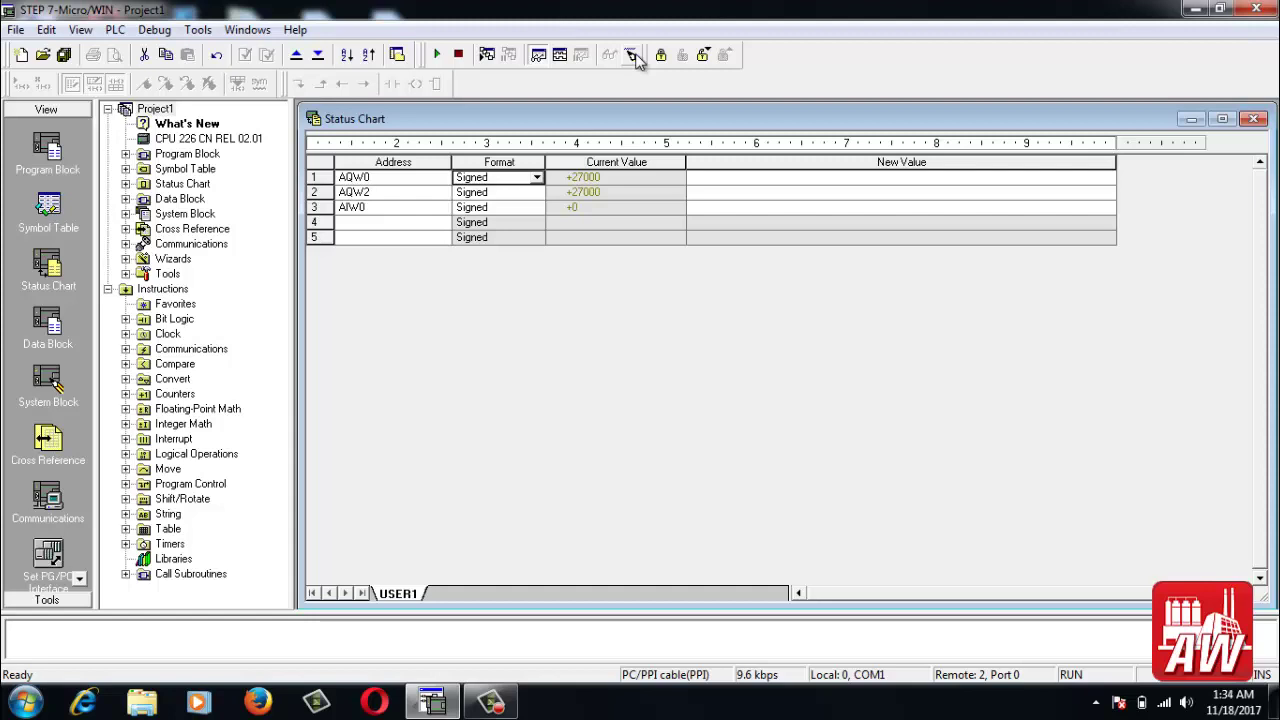
Step: Set the new value of AQW0 to 0 and write it to the PLC
left_click(728, 181)
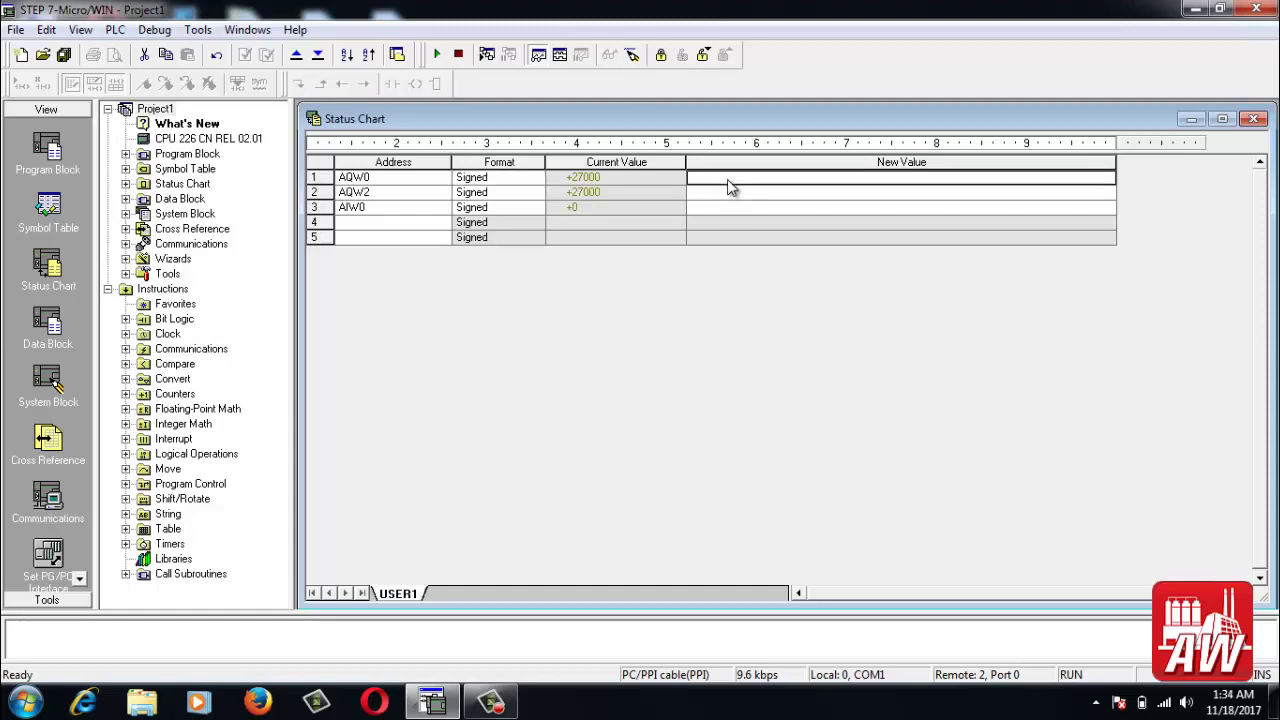
type("0")
key("Return")
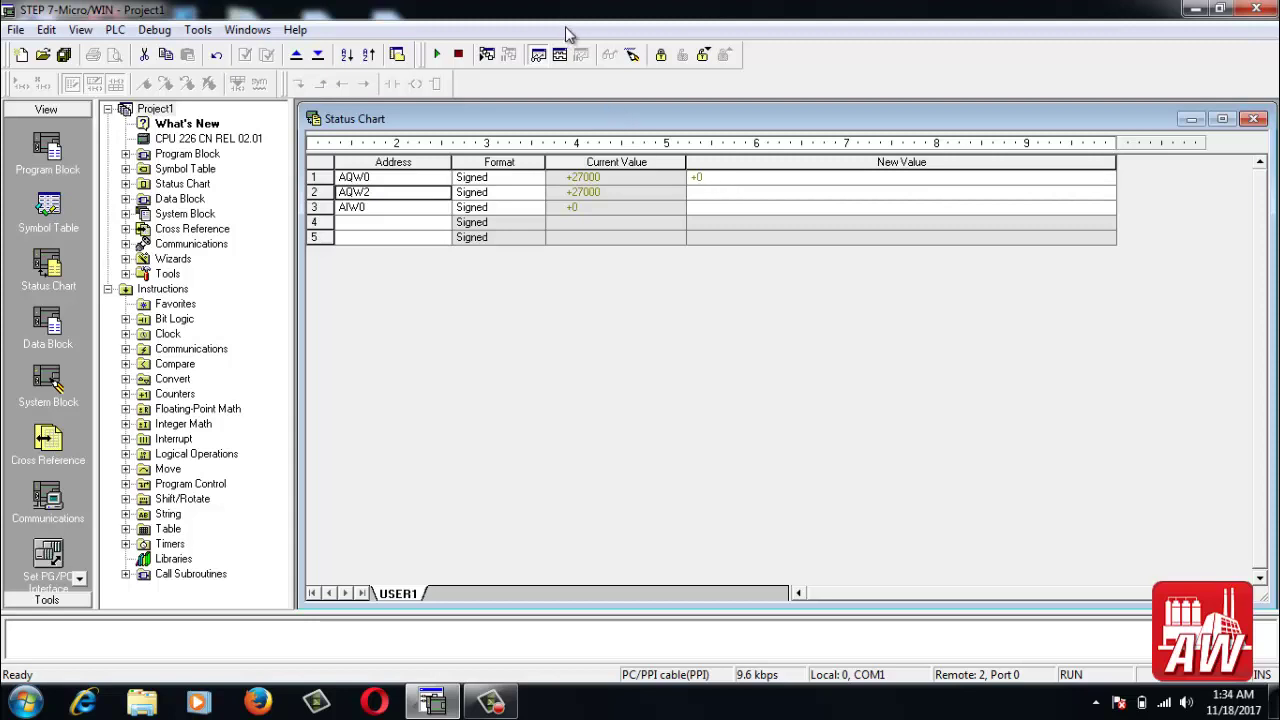
left_click(631, 56)
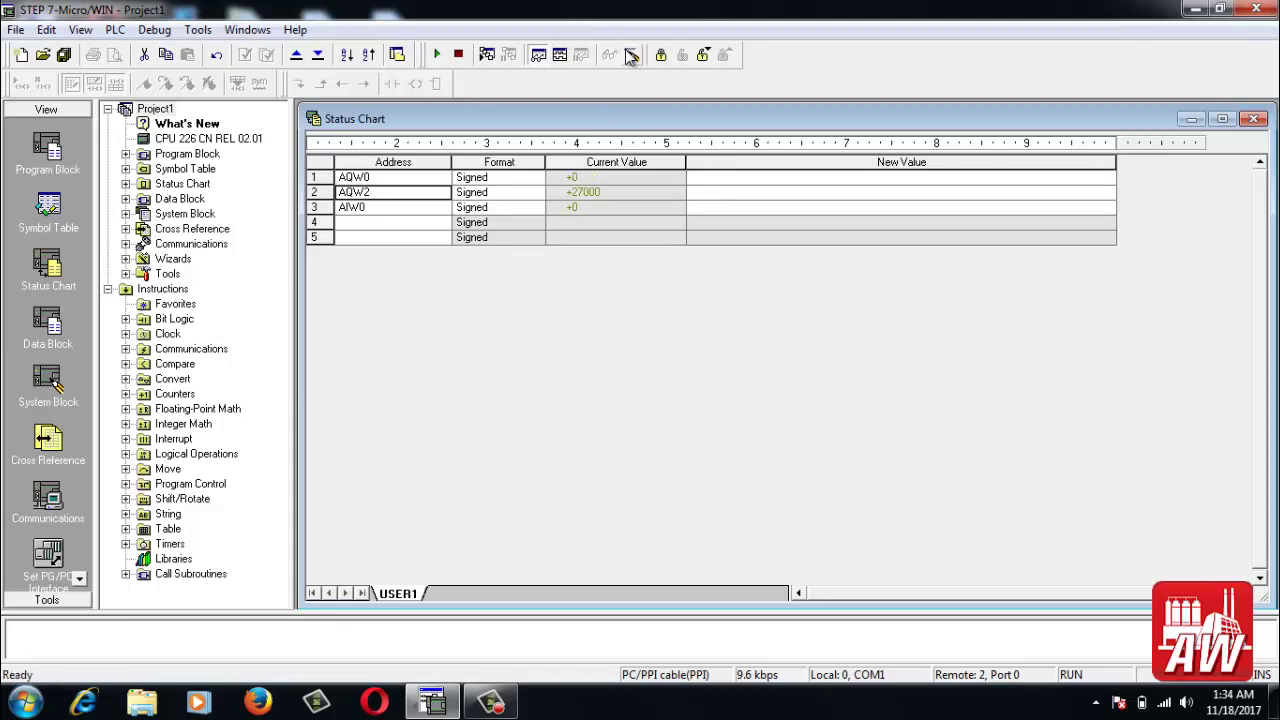
Step: Set the new value of AQW0 to 14000 and write it to the PLC
left_click(753, 181)
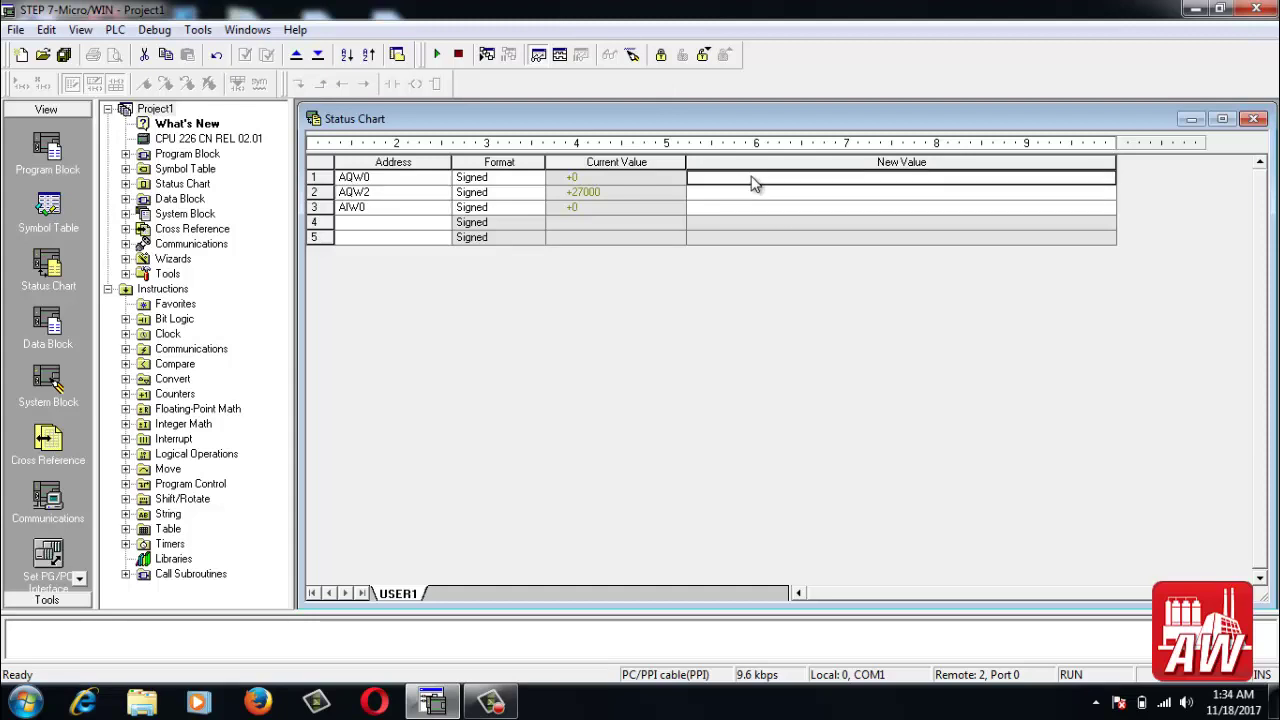
type("14000")
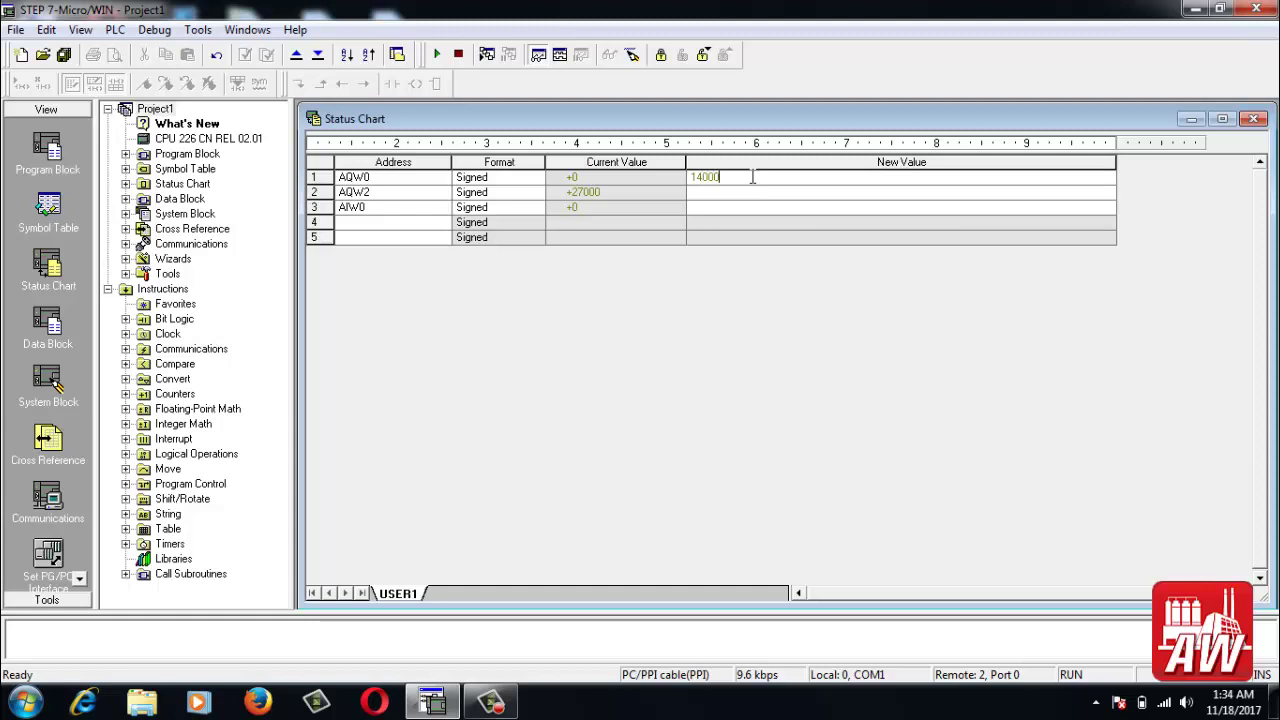
key("Return")
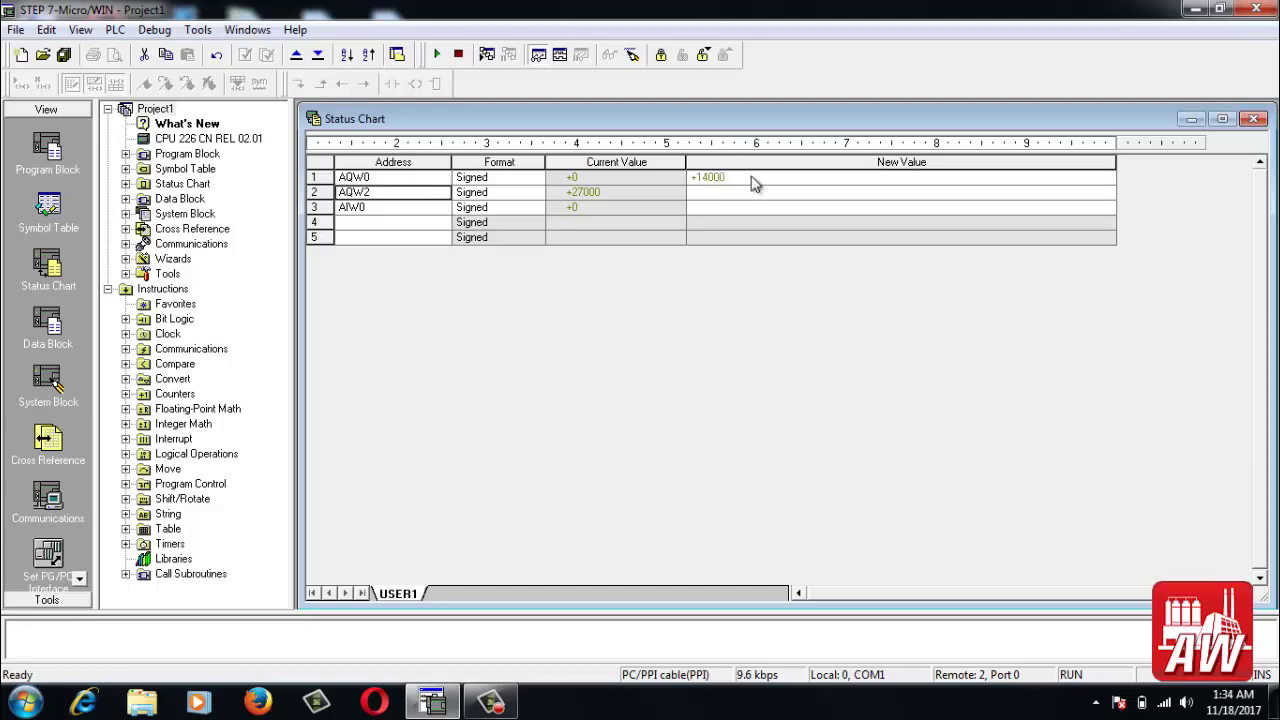
left_click(632, 56)
Step: Add addresses AIW2 and AIW4 in rows 4 and 5 of the status chart, dismissing the Internet Download Manager message
left_click(429, 224)
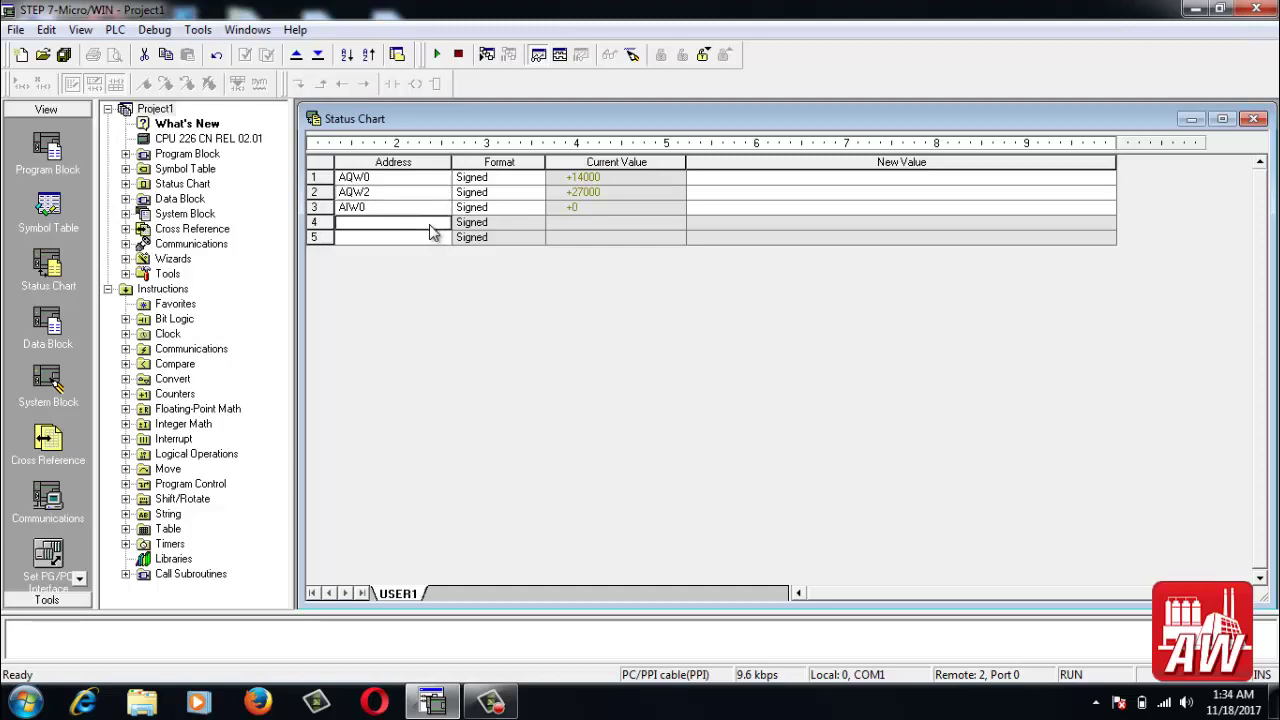
type("aiw")
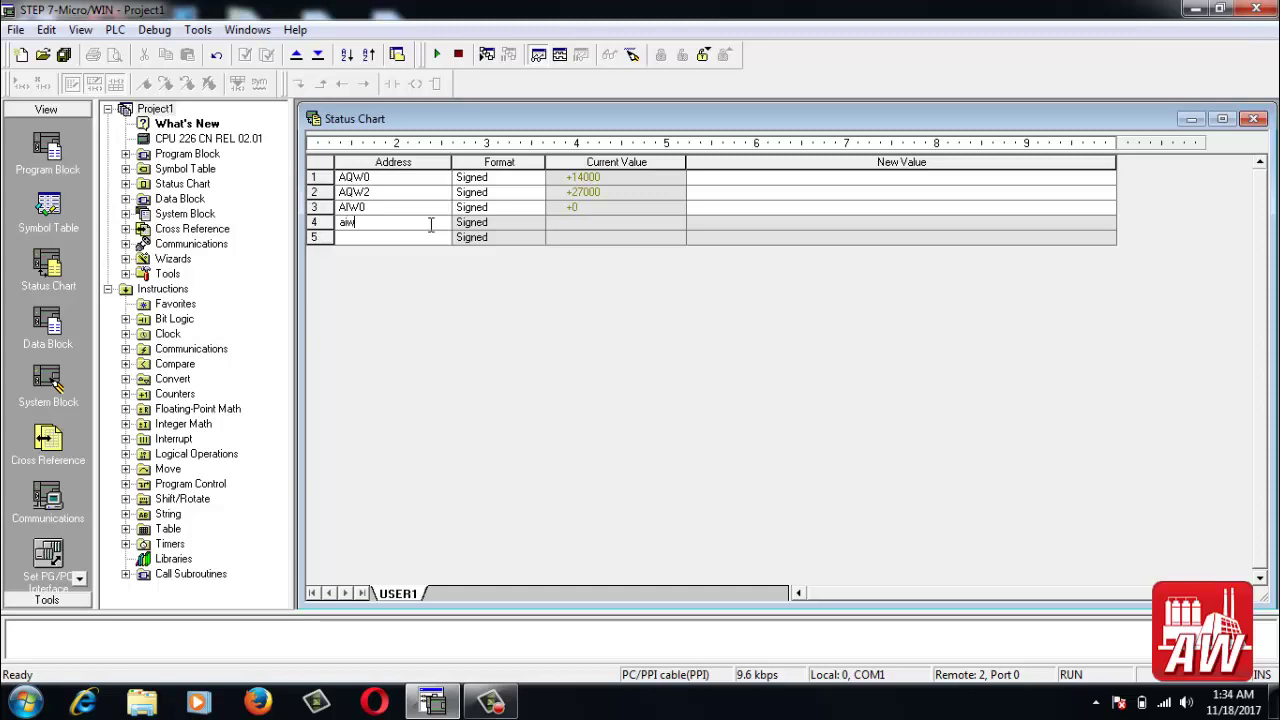
type("2")
key("Return")
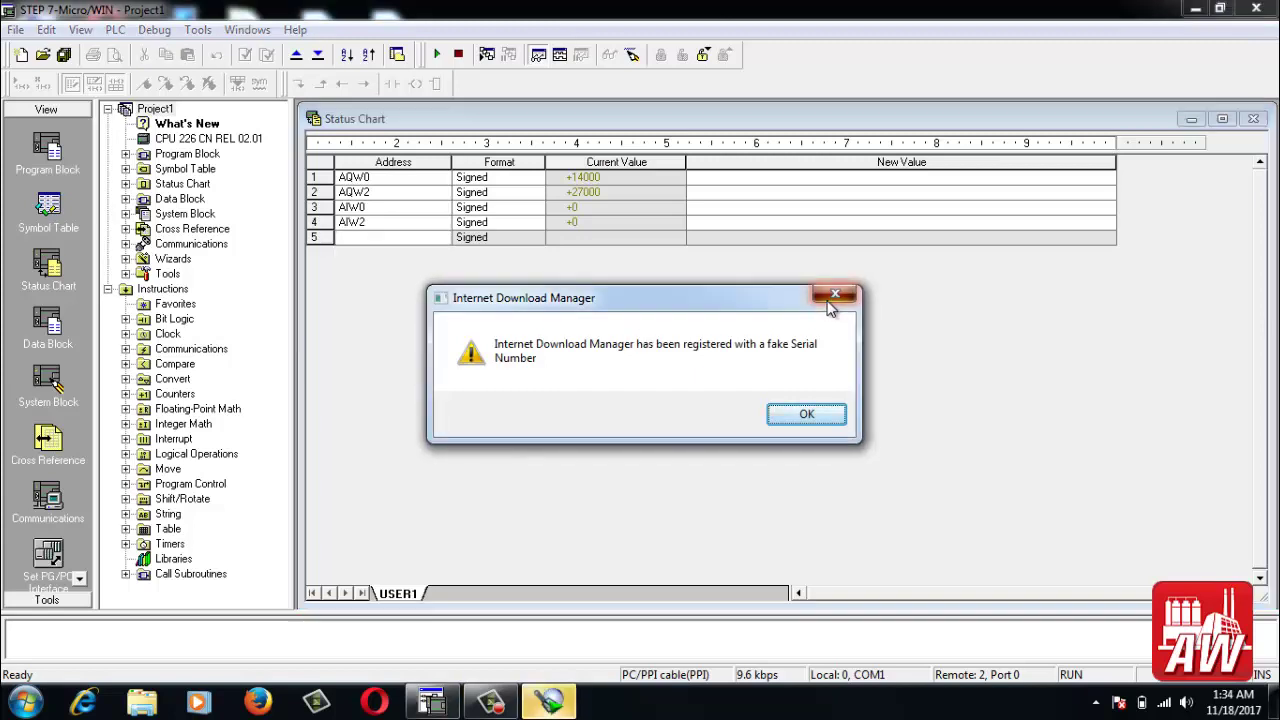
left_click(832, 294)
type("ai")
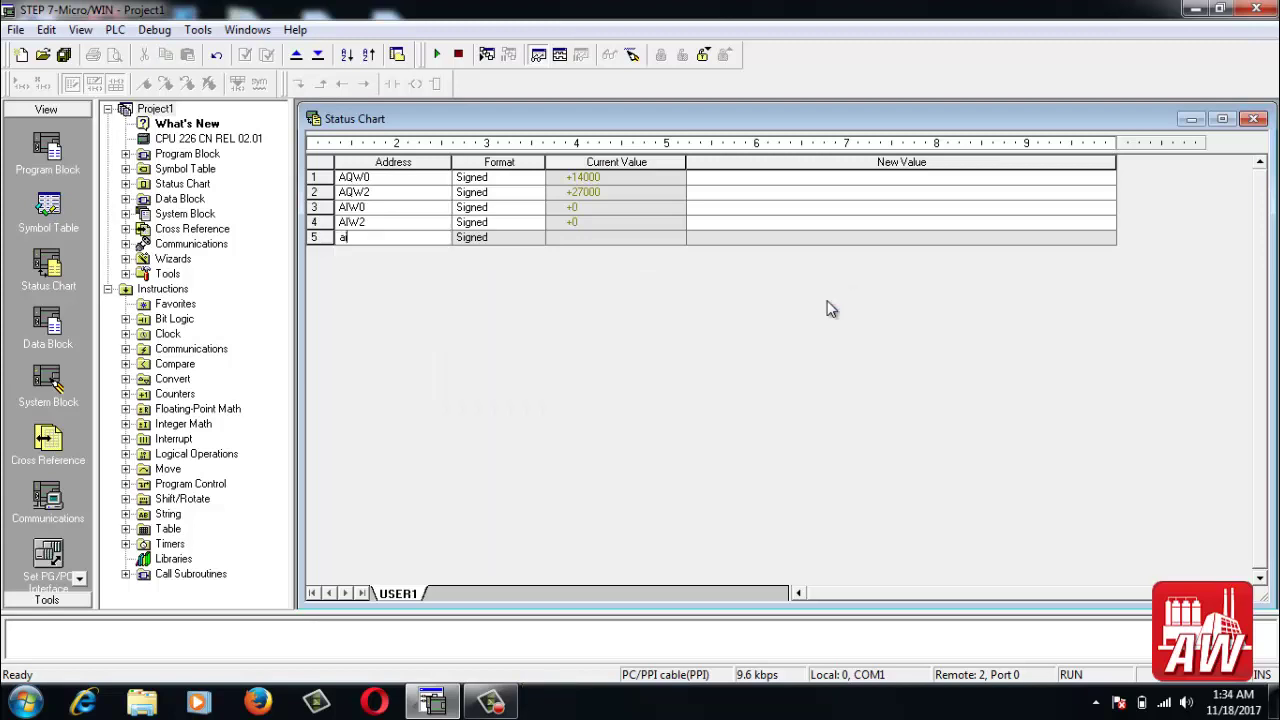
type("w4")
key("Return")
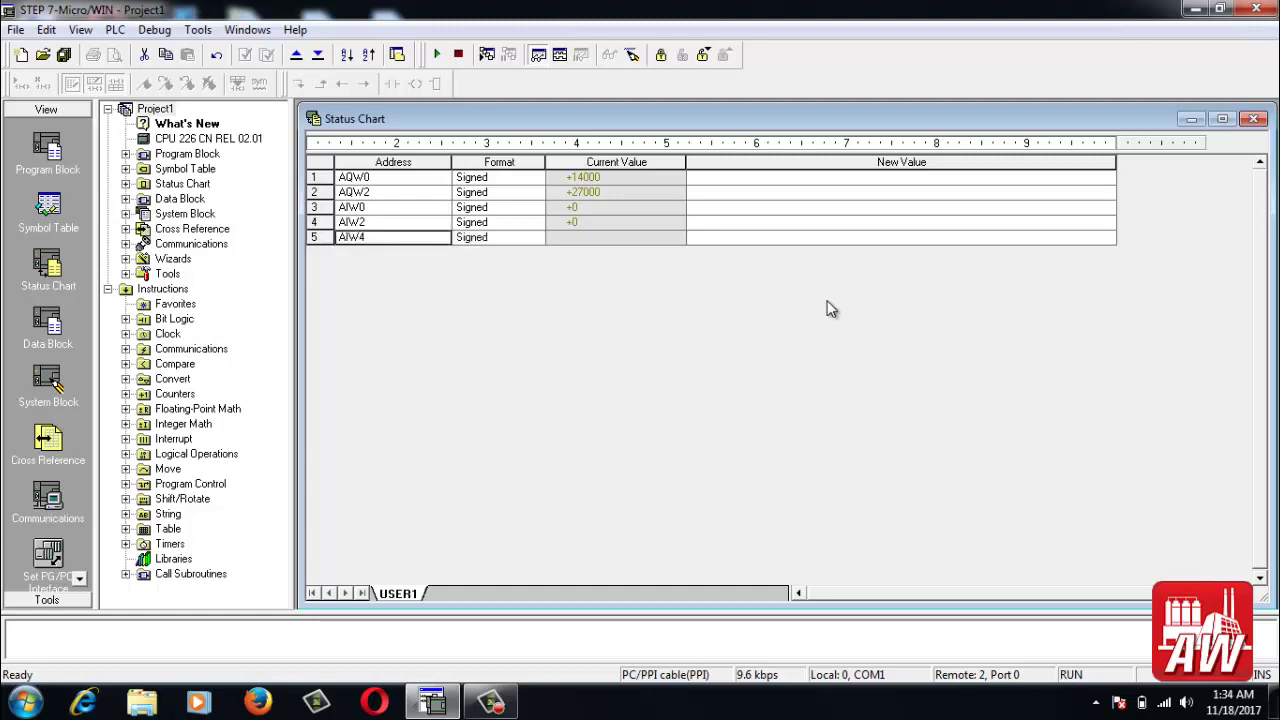
Step: Append a sixth row to the status chart and enter address AIW6 in it
key("Tab")
key("Tab")
key("Tab")
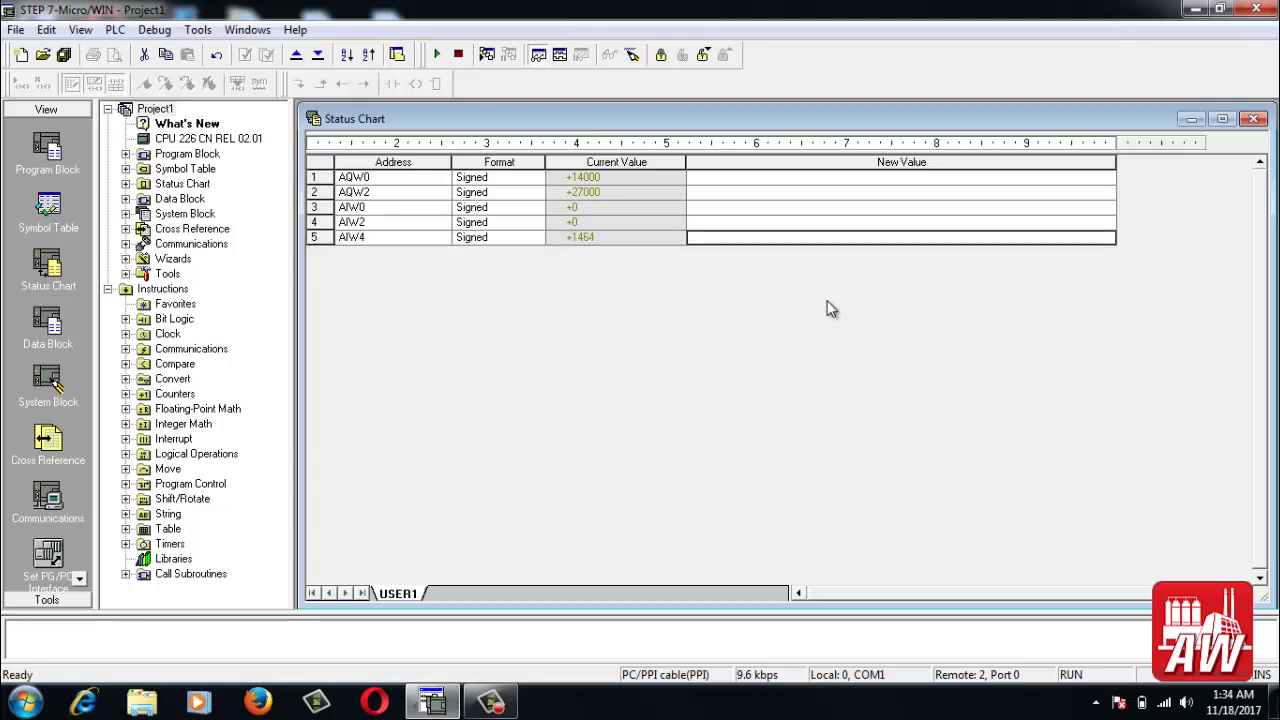
key("Tab")
type("ai")
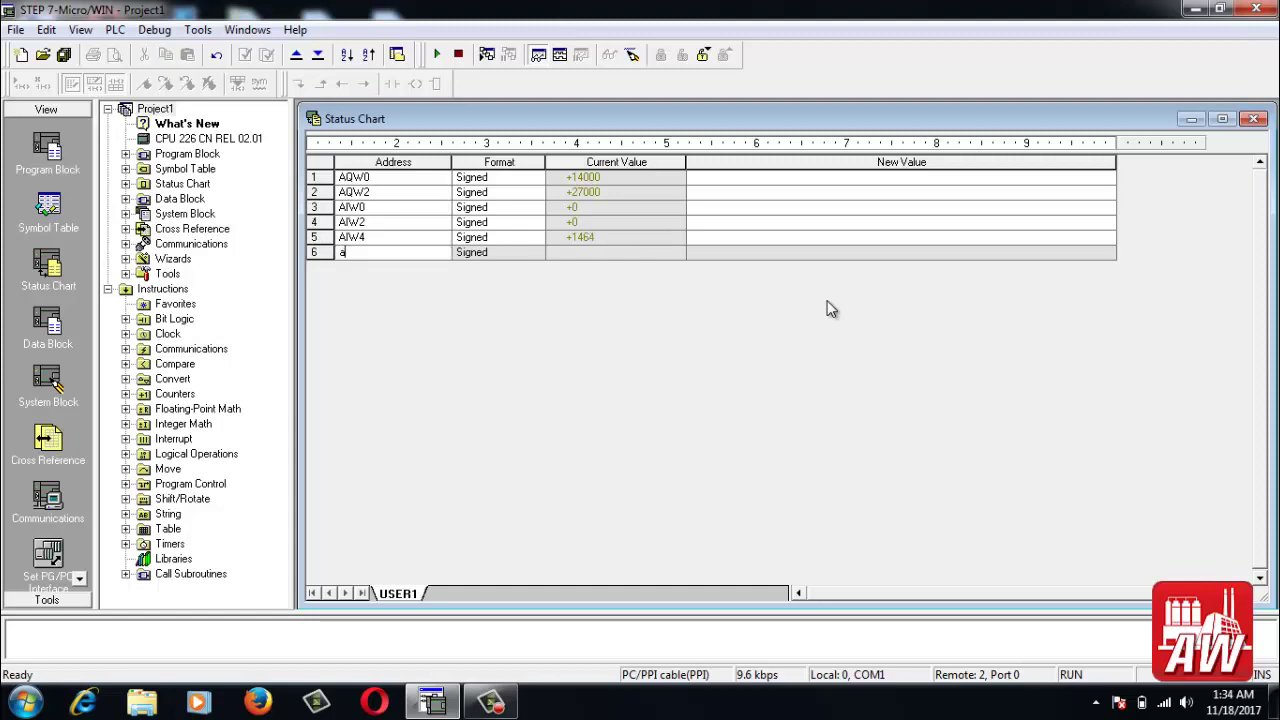
type("w6")
key("Return")
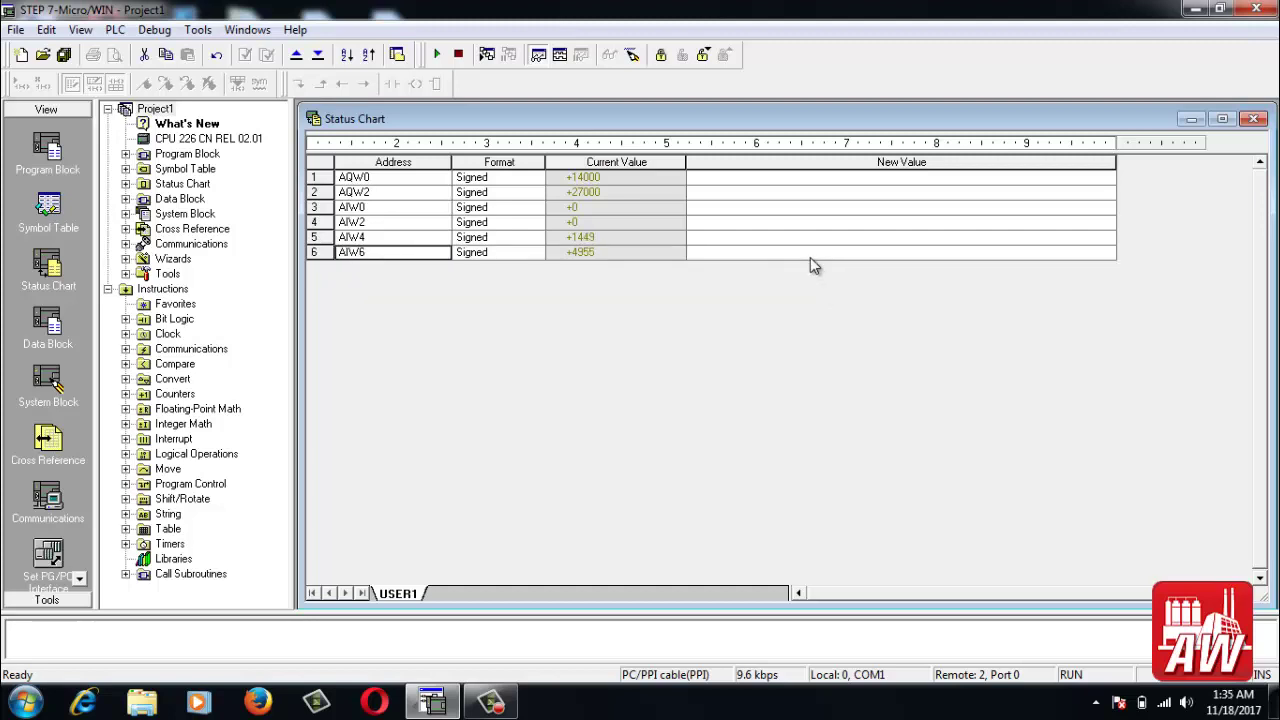
Step: Append a seventh row to the status chart and enter address AIW8 in it
left_click(810, 257)
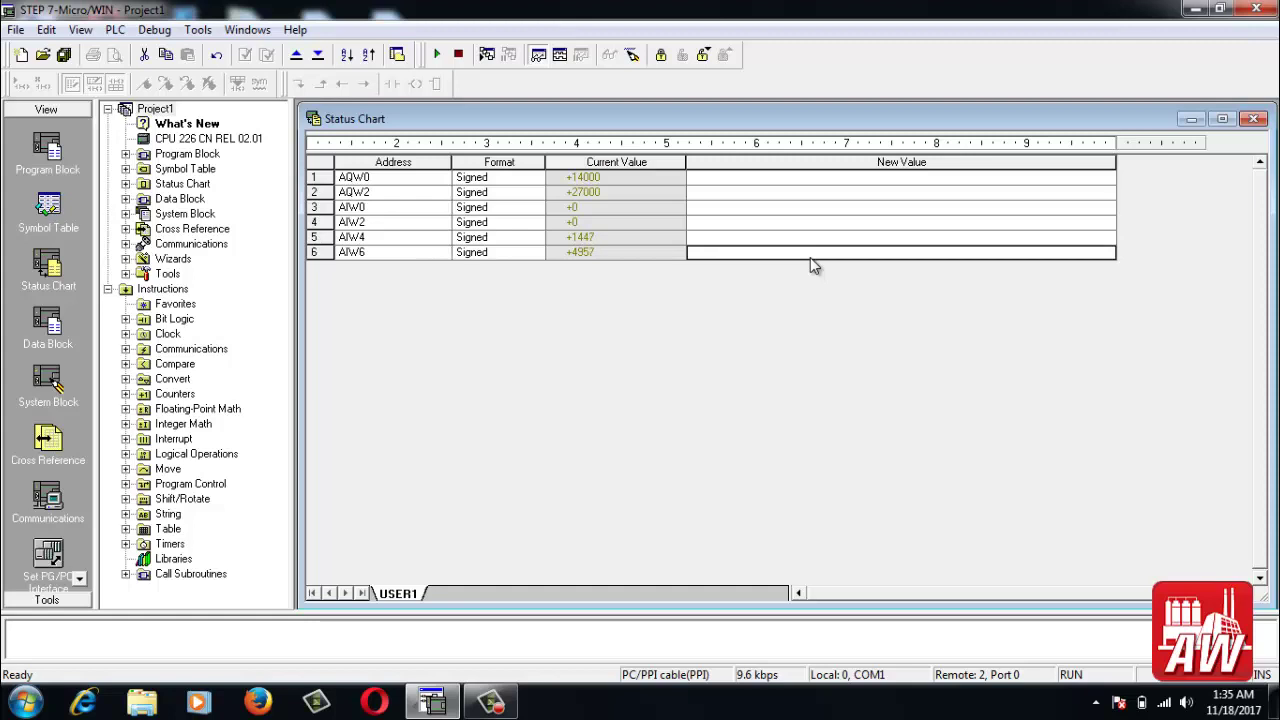
key("Return")
type("aiw")
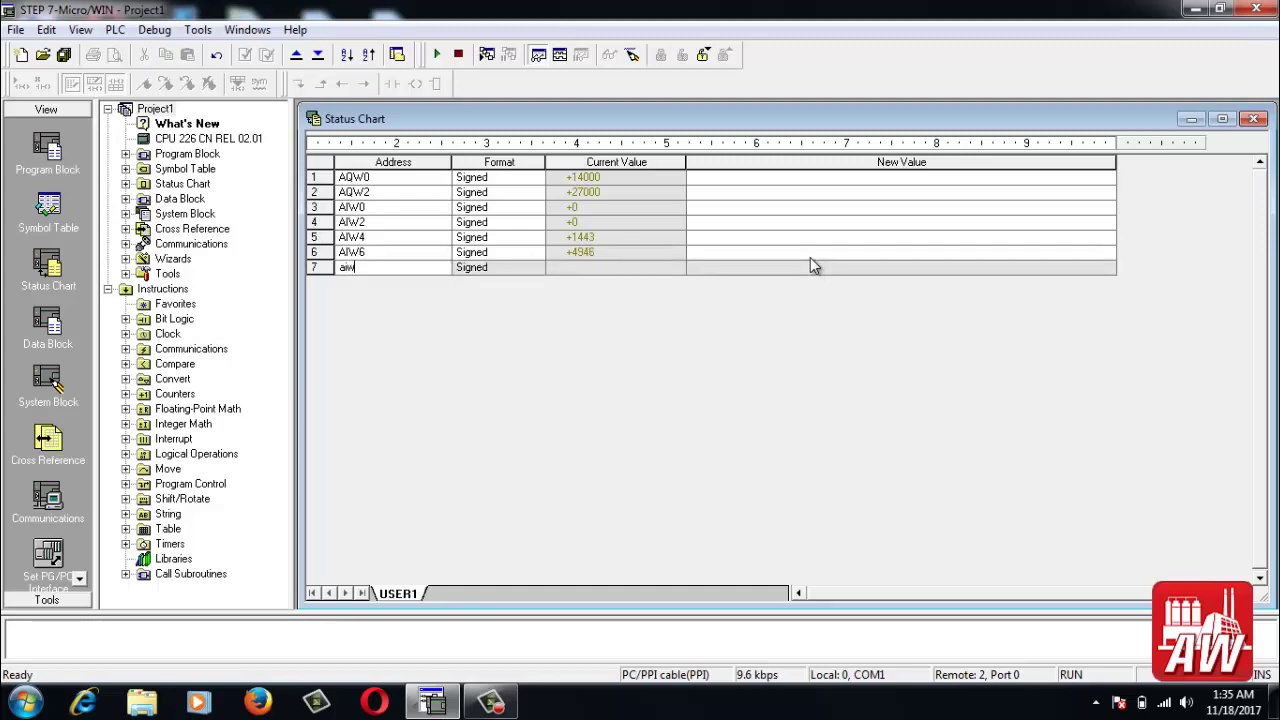
type("8")
key("Return")
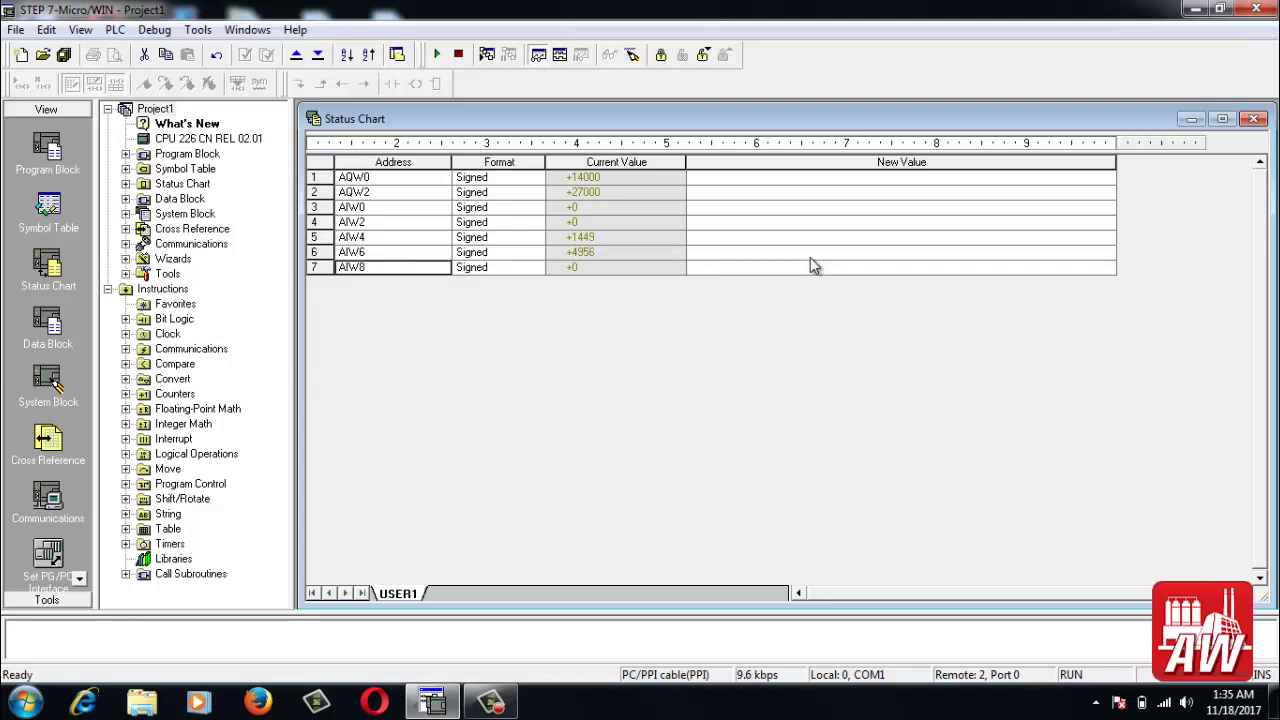
key("Tab")
key("Tab")
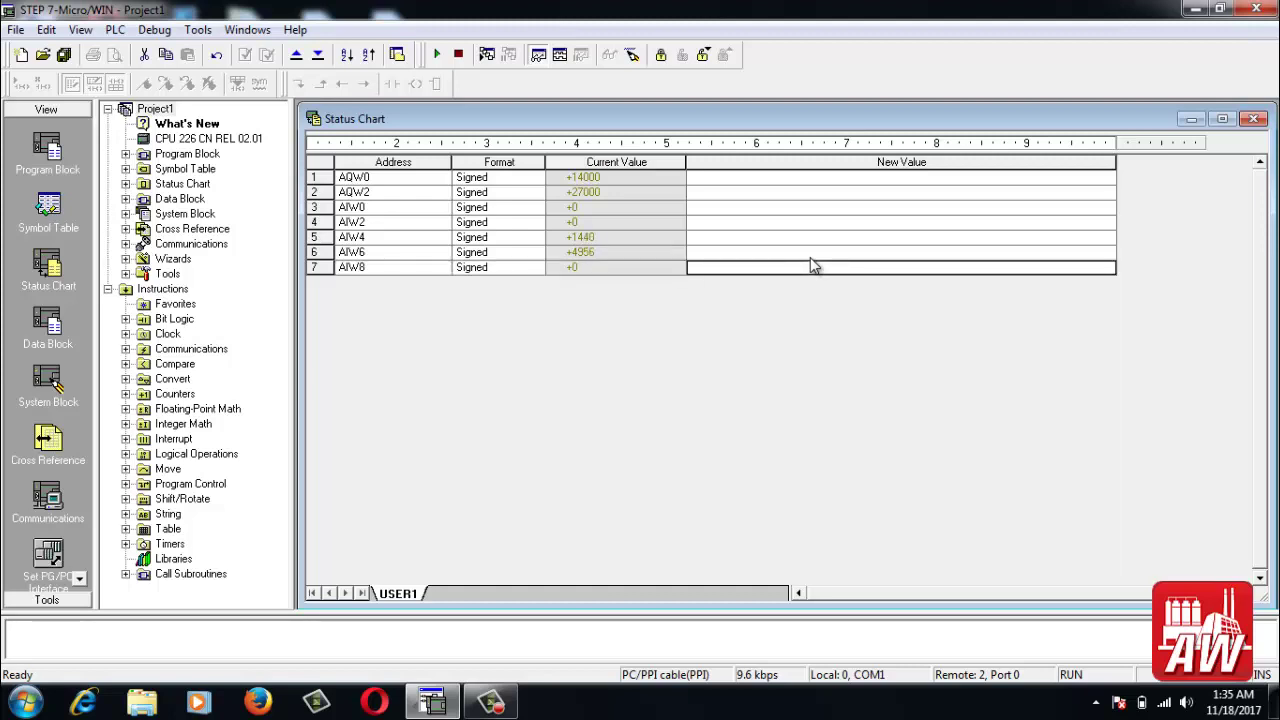
Step: Append an eighth row to the status chart and enter address AIW10 in it
key("Tab")
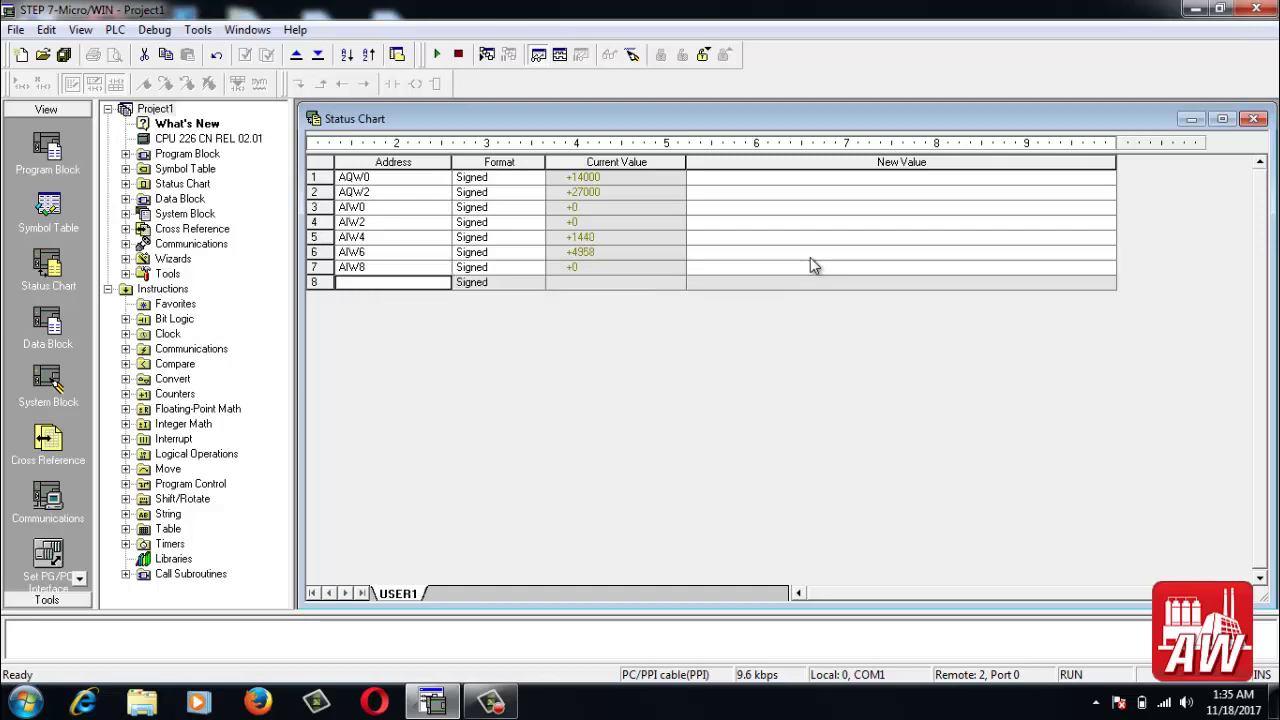
type("aiw")
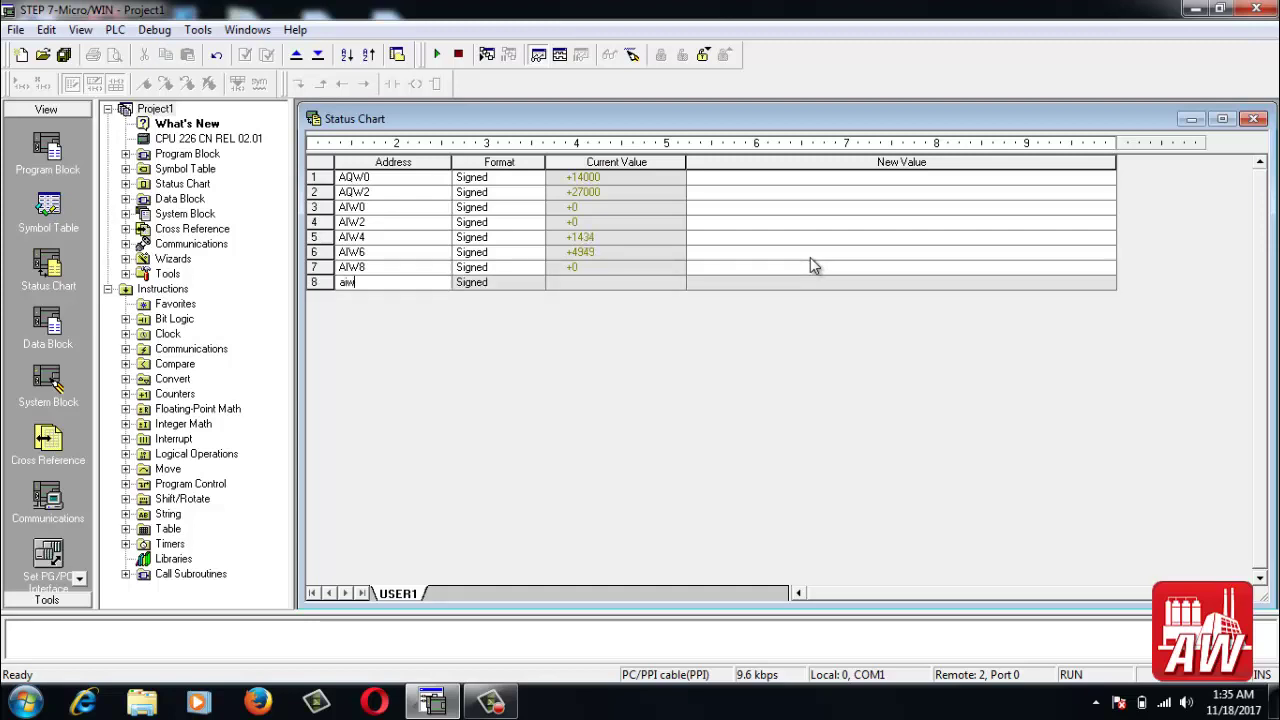
type("10")
key("Return")
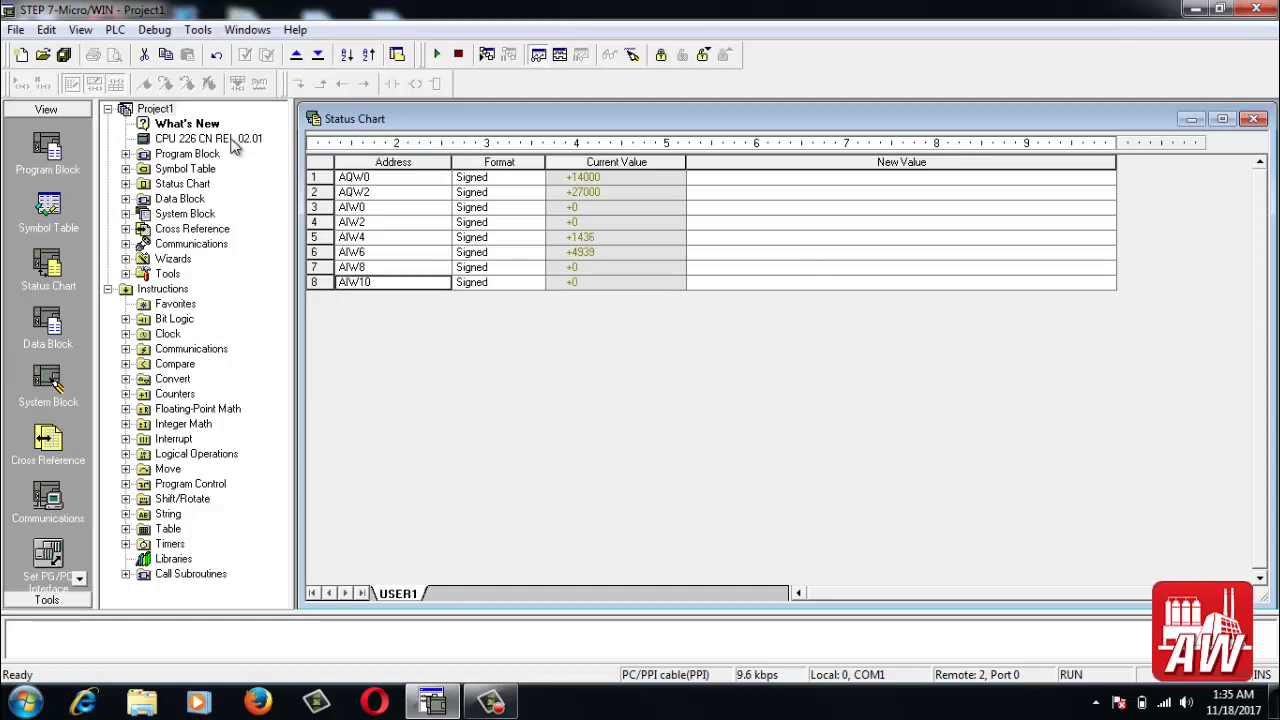
Step: Examine the System Block settings pages, from LED configuration and input filters to communication ports, and close them without changes
left_click(232, 140)
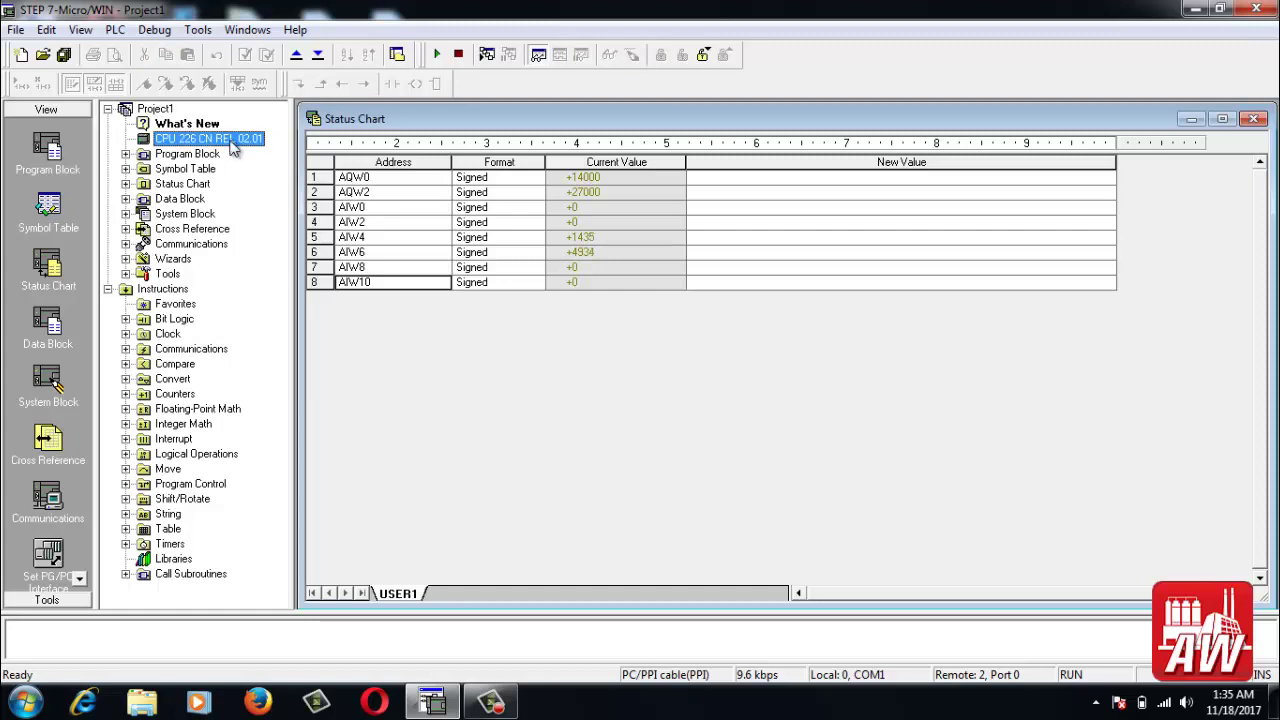
left_click(50, 384)
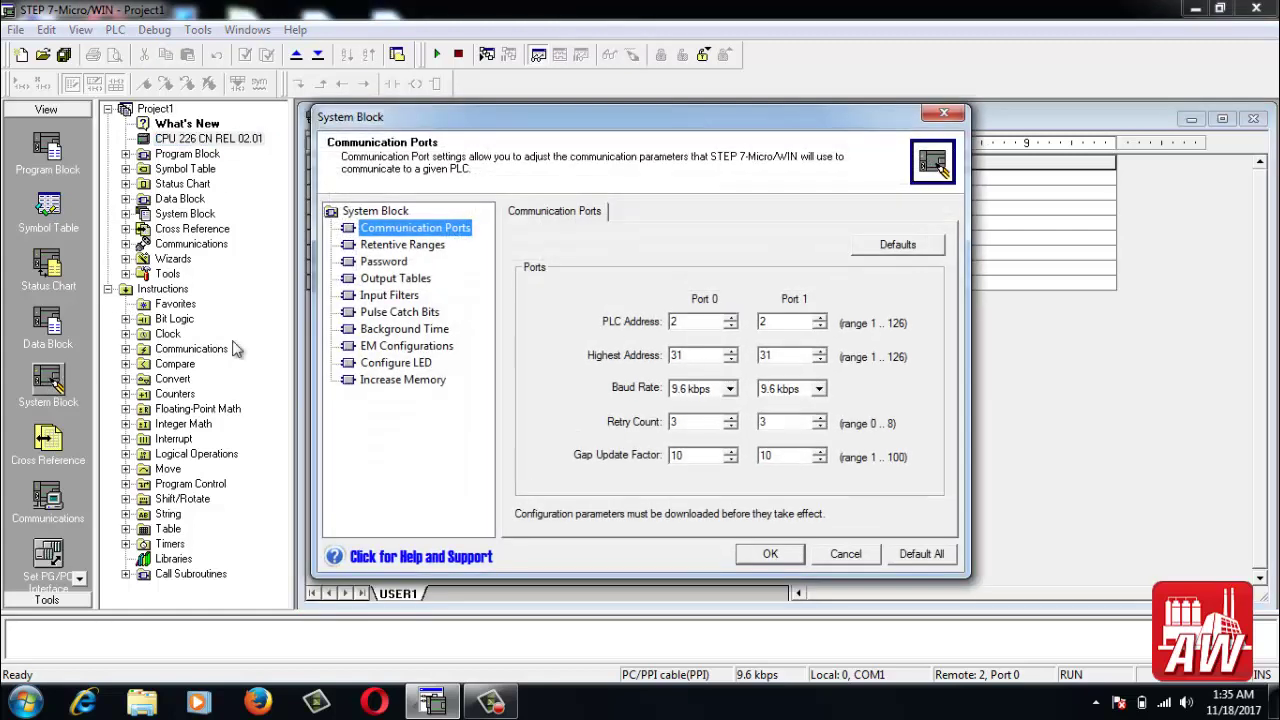
left_click(388, 382)
left_click(389, 366)
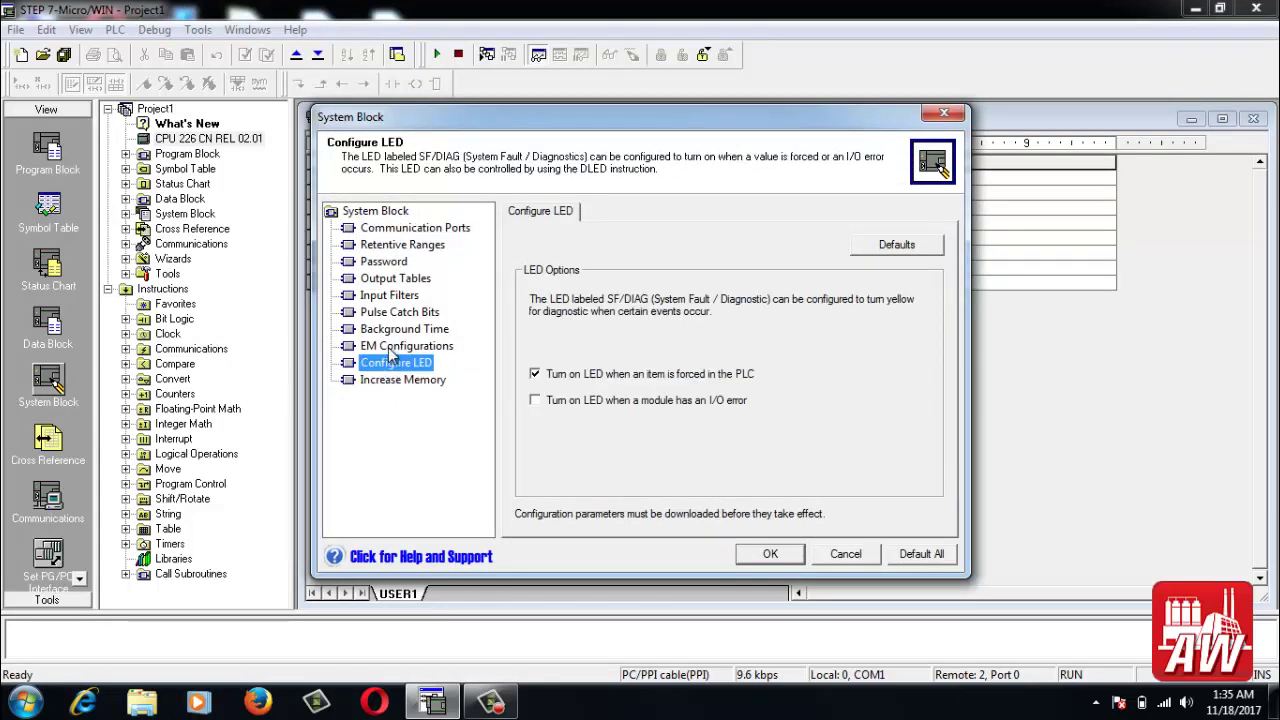
left_click(391, 346)
left_click(390, 330)
left_click(390, 313)
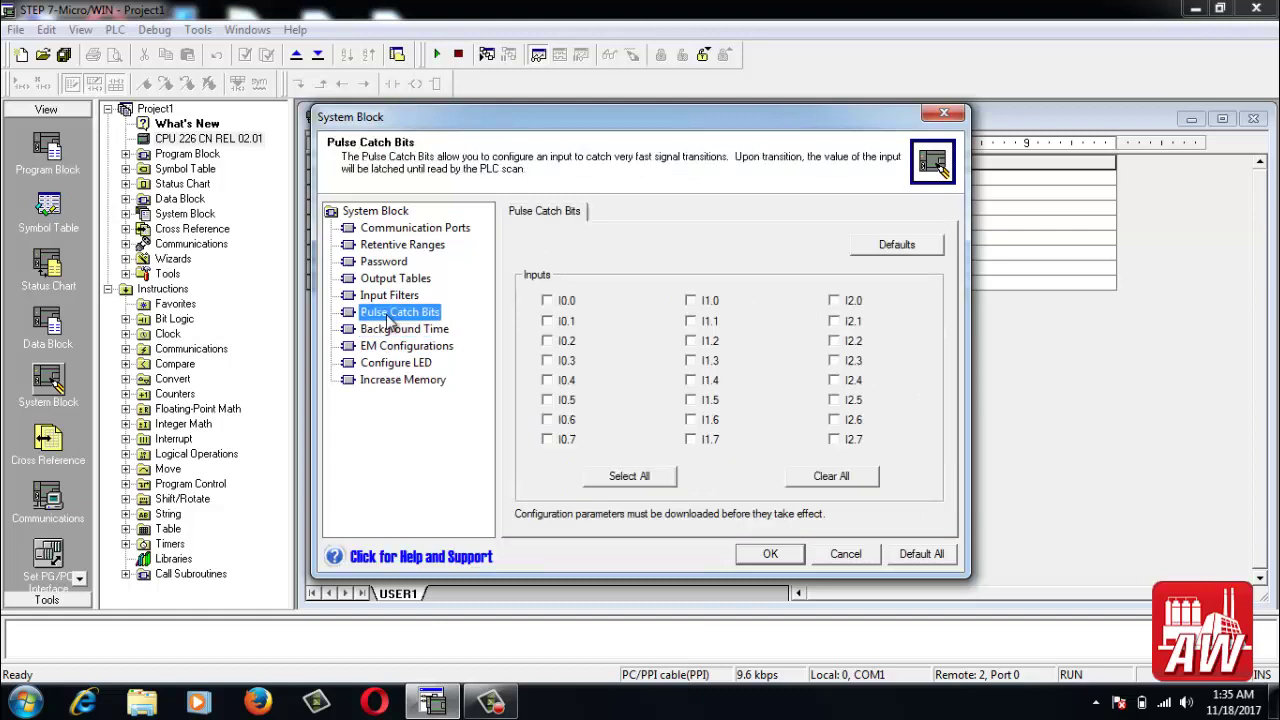
left_click(390, 297)
left_click(388, 314)
left_click(395, 296)
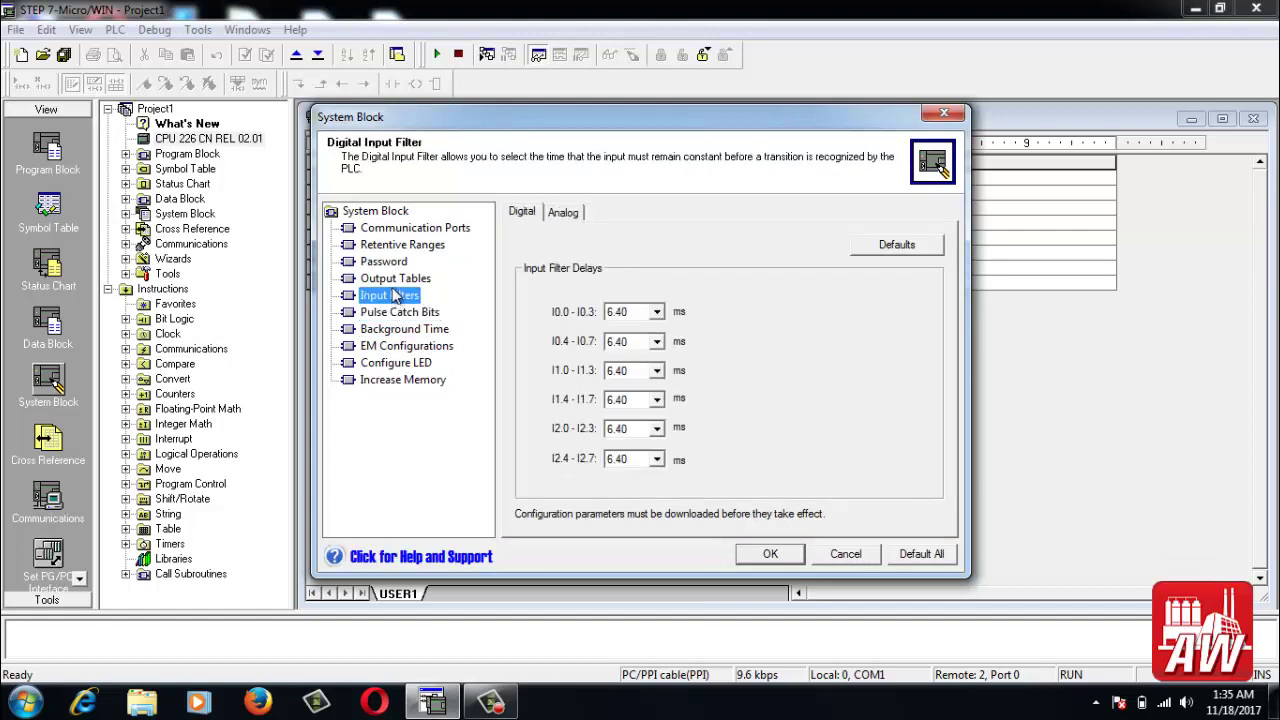
left_click(393, 282)
left_click(392, 262)
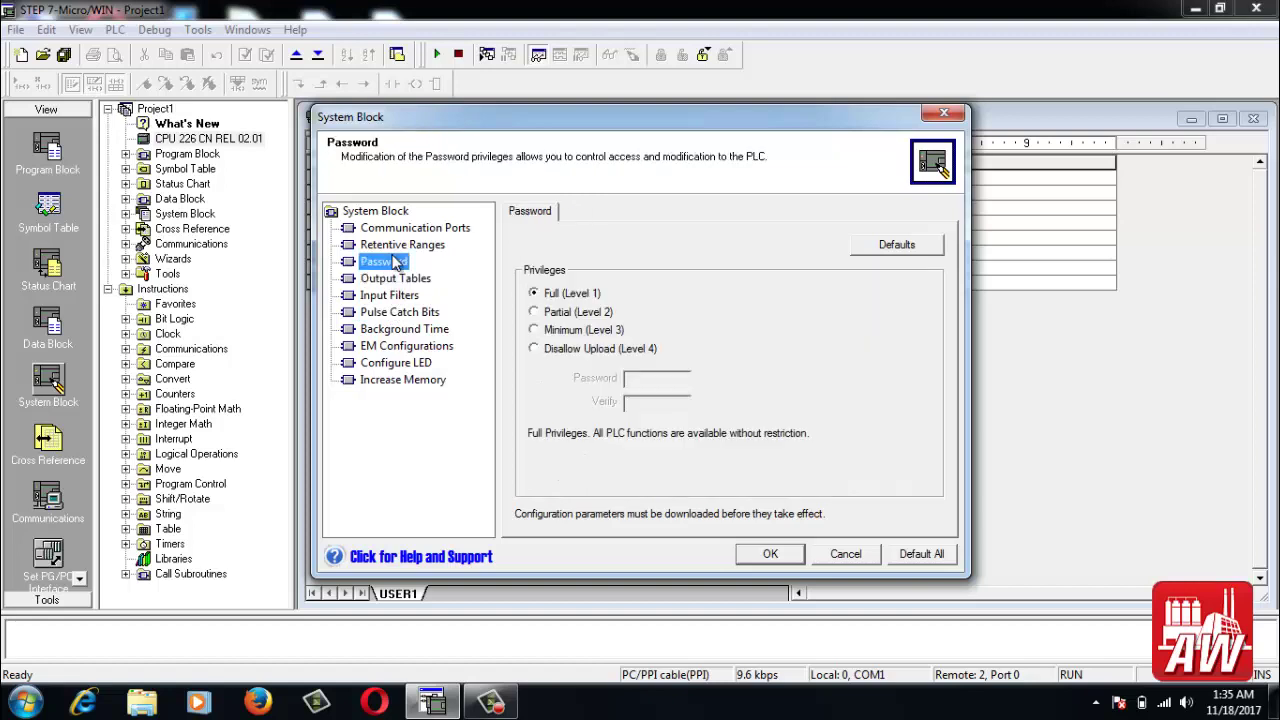
left_click(395, 247)
left_click(400, 229)
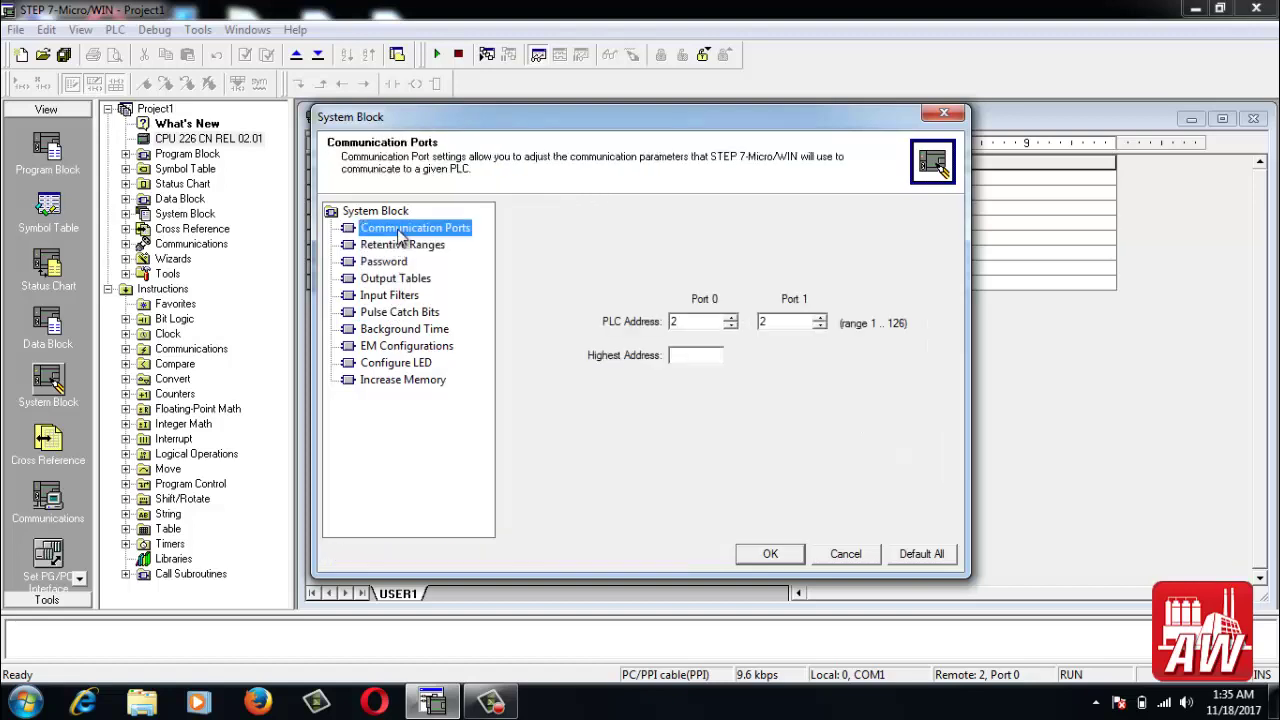
left_click(838, 556)
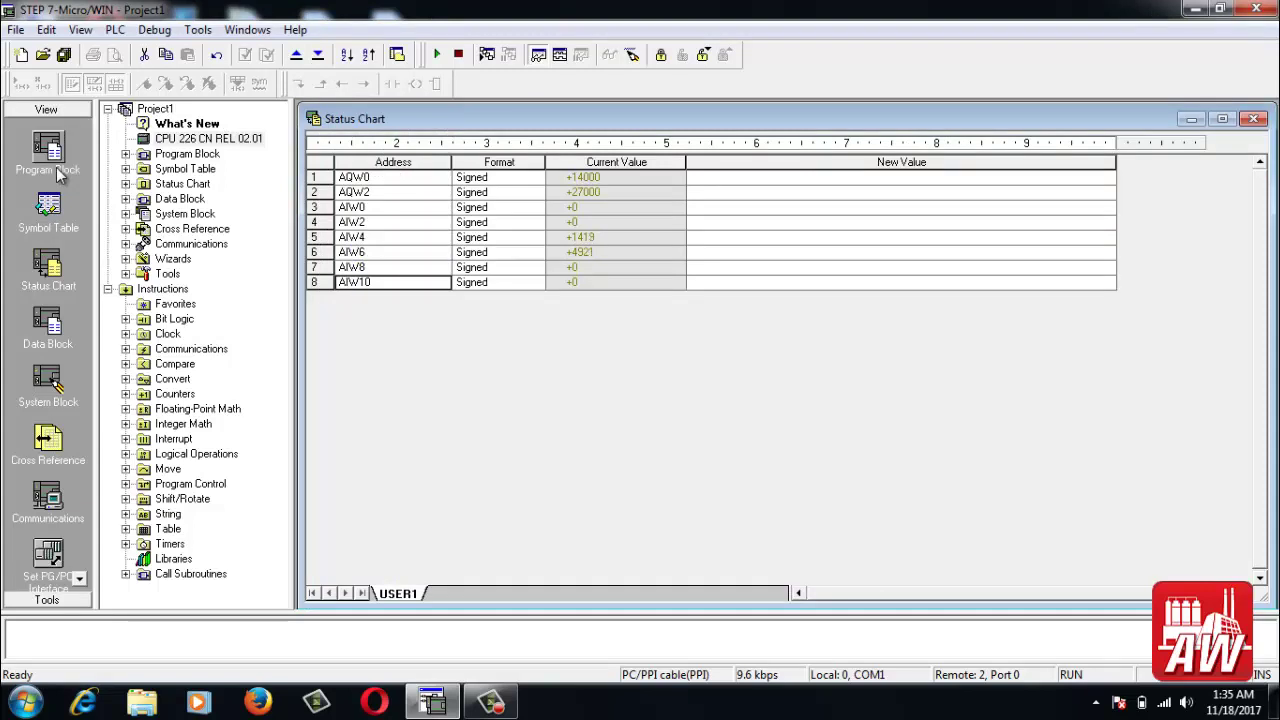
Step: Stop the chart status monitoring and read the PLC type from the connected CPU
left_click(209, 140)
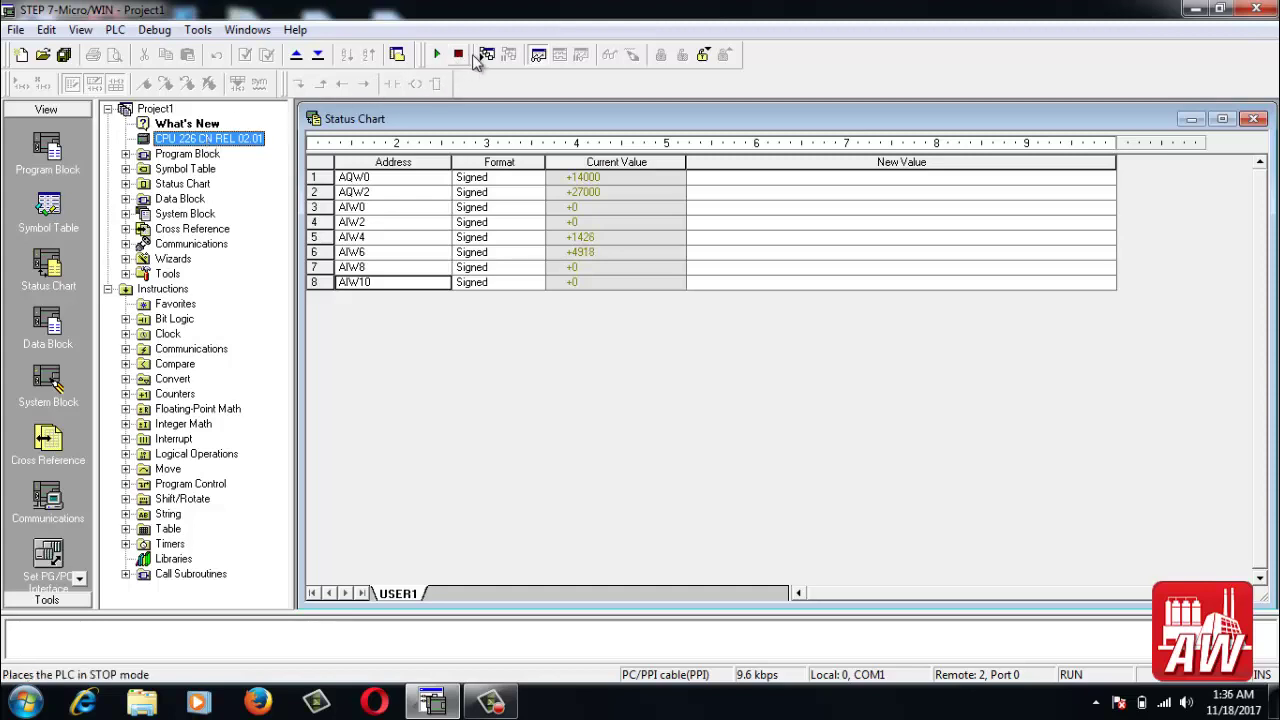
left_click(487, 56)
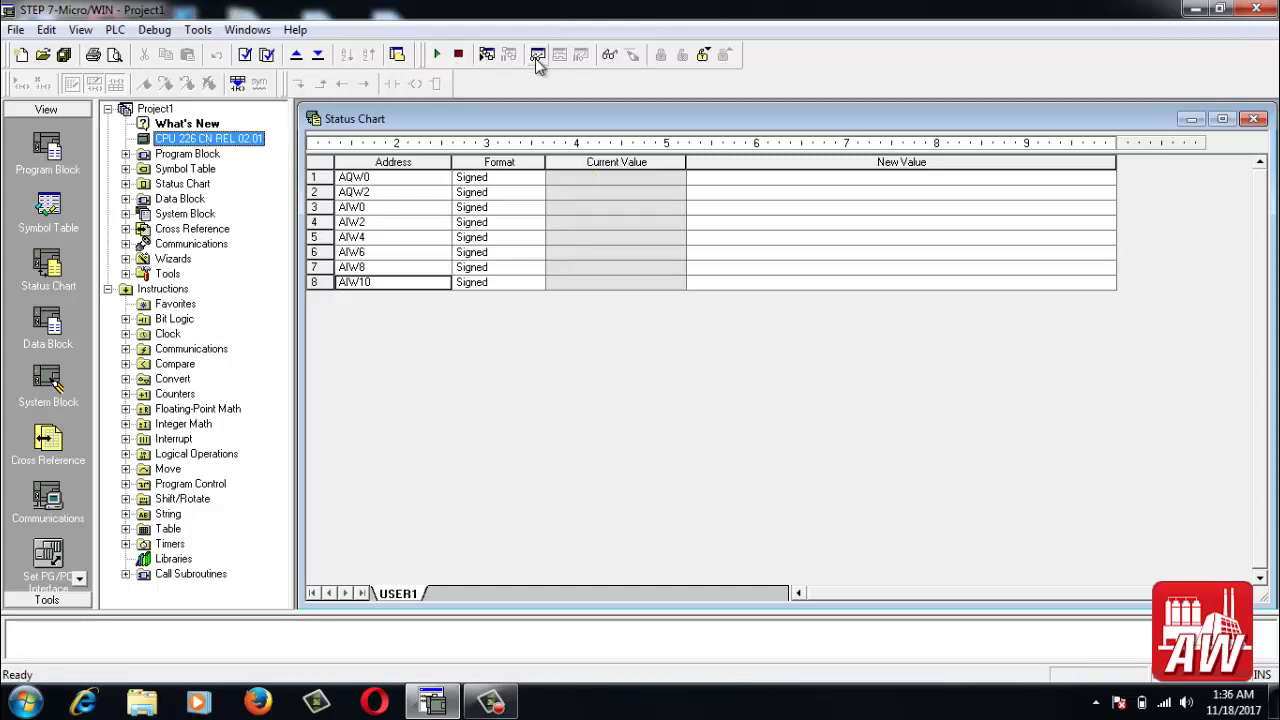
double_click(224, 140)
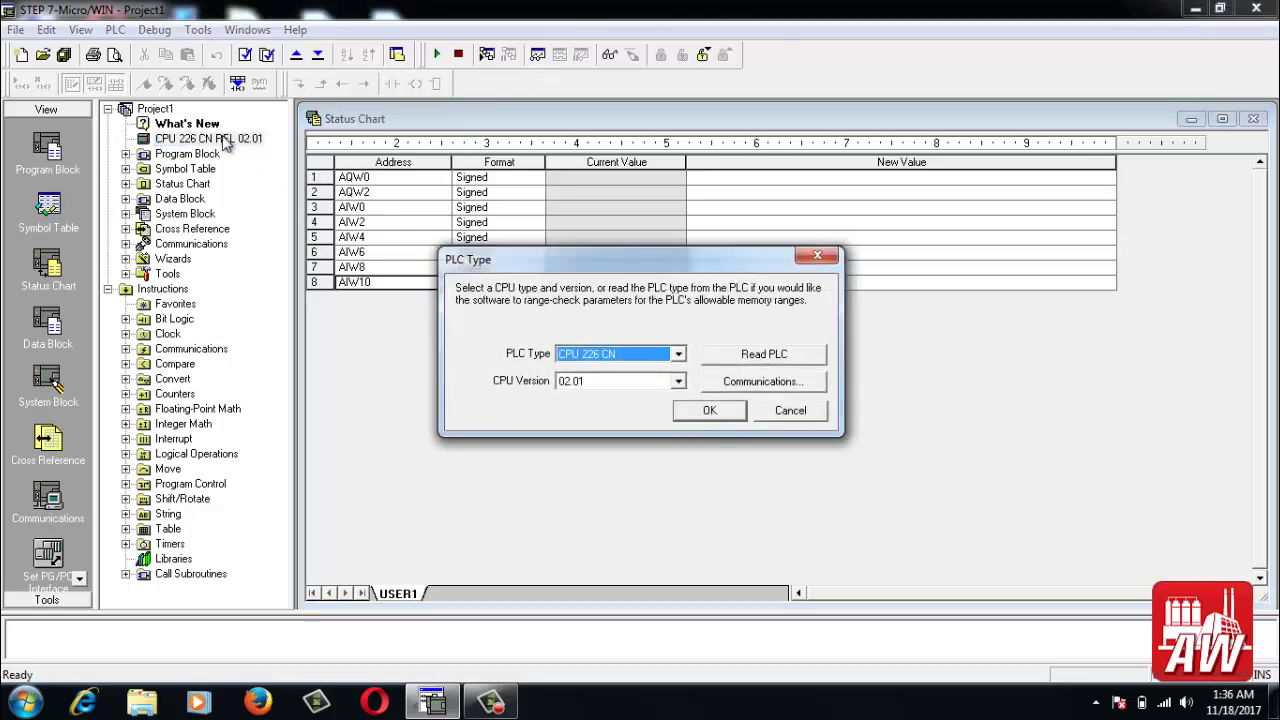
left_click(772, 358)
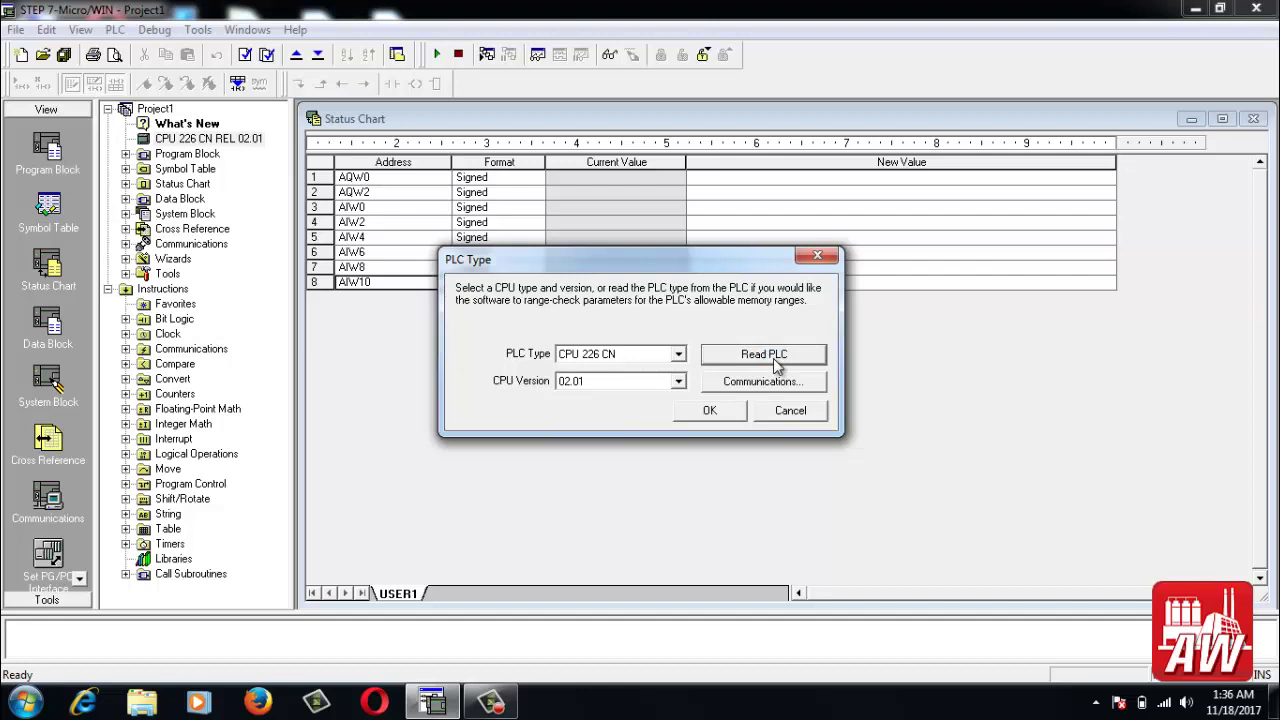
Step: Open the connected CPU's PLC information from the communications settings and select analog module 0 to inspect its input and output start addresses
left_click(768, 382)
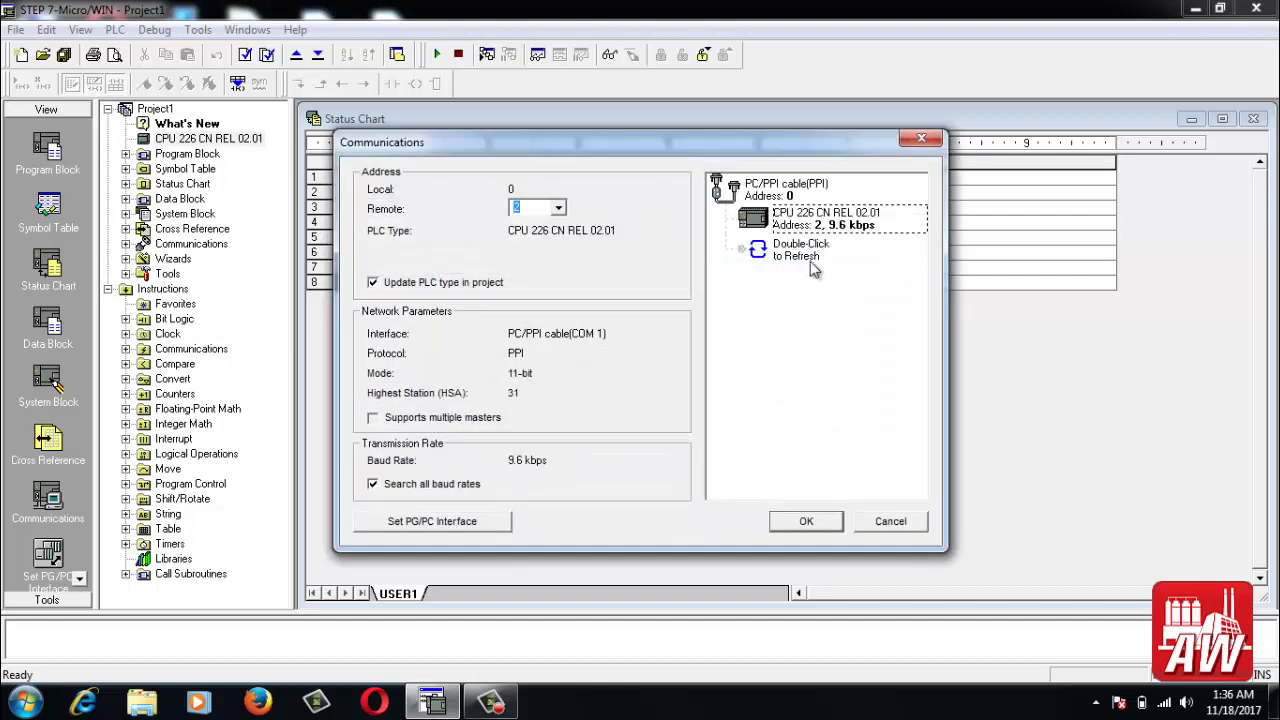
left_click(818, 222)
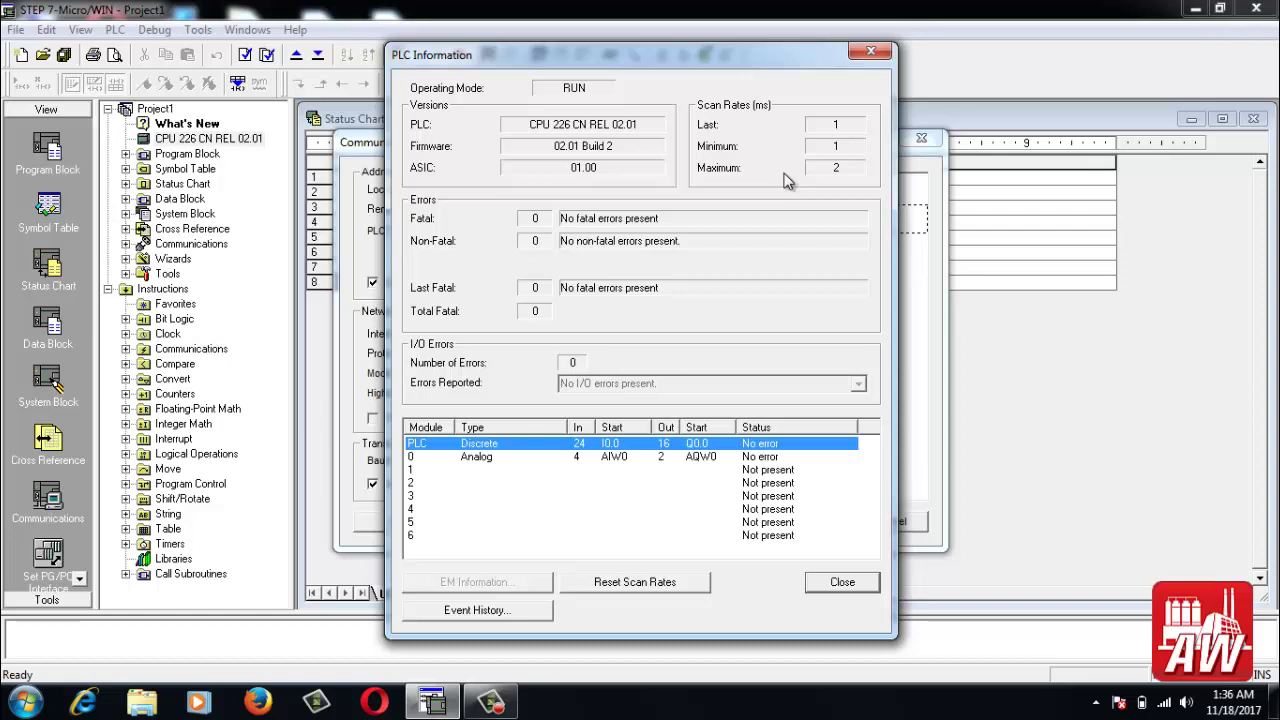
left_click(606, 461)
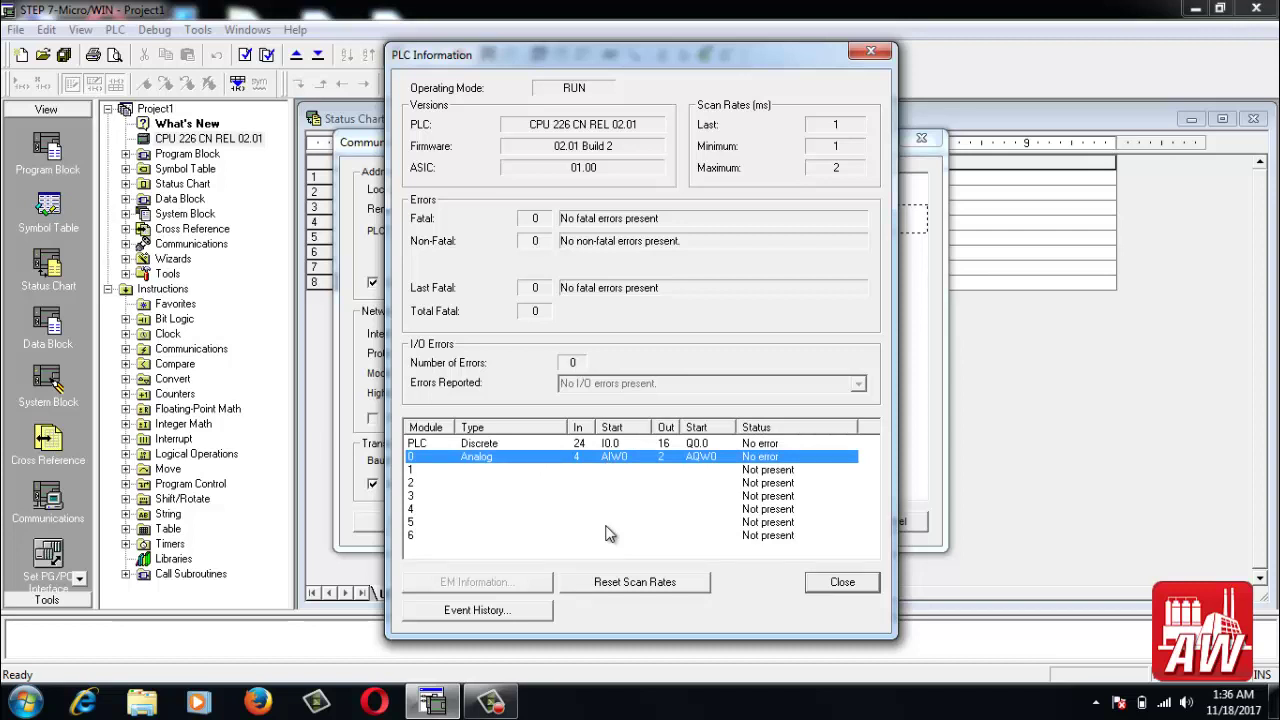
Step: Reset the PLC's scan rates and accept the communications and PLC type settings, dismissing the Windows color scheme message
left_click(623, 583)
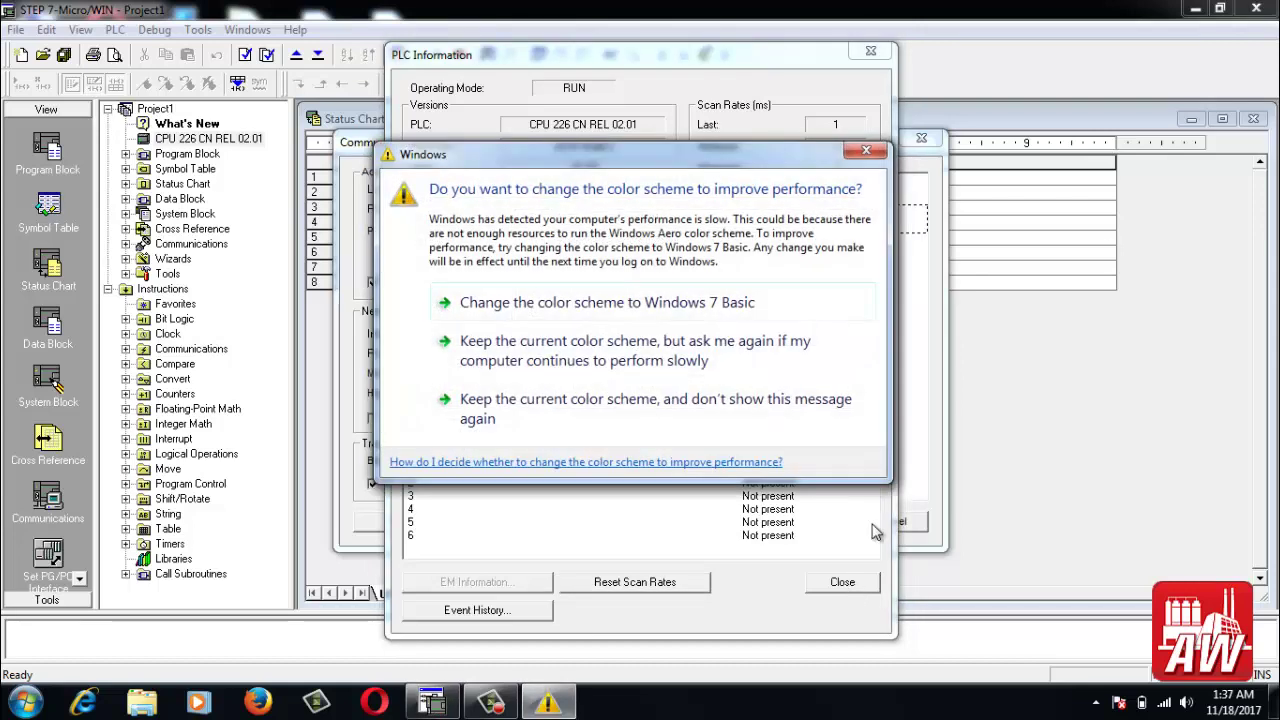
left_click(866, 151)
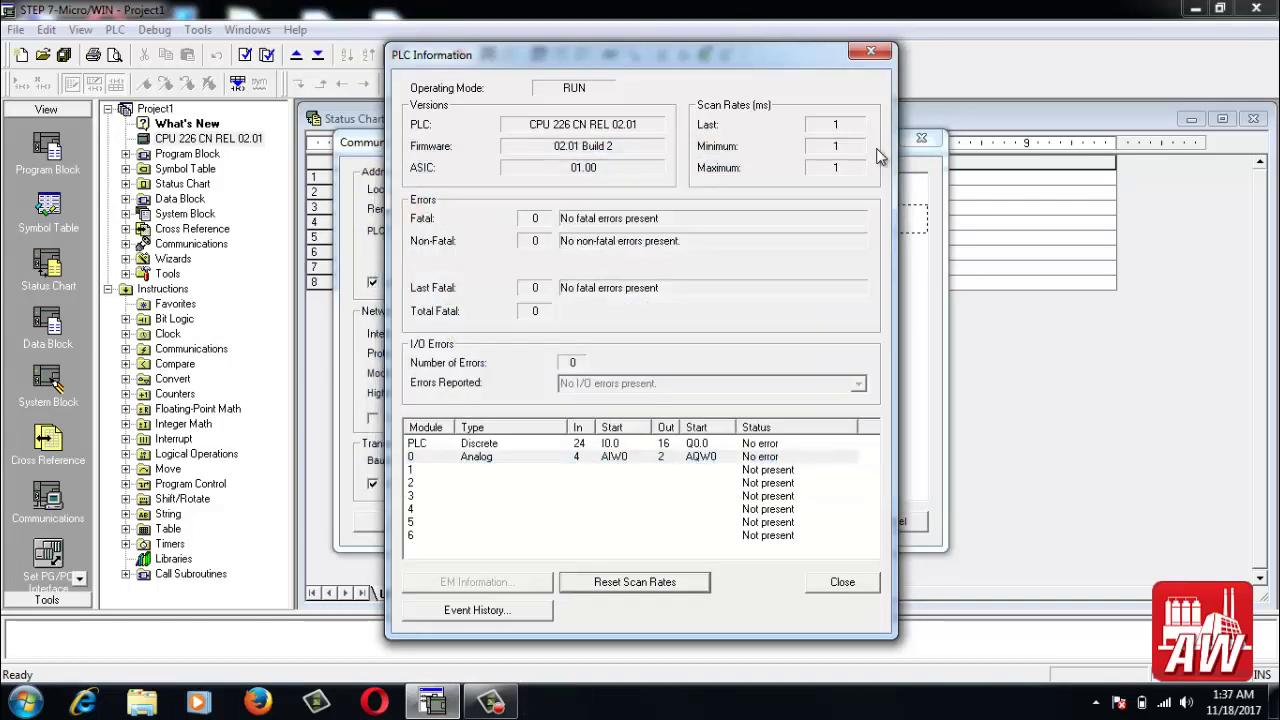
left_click(828, 582)
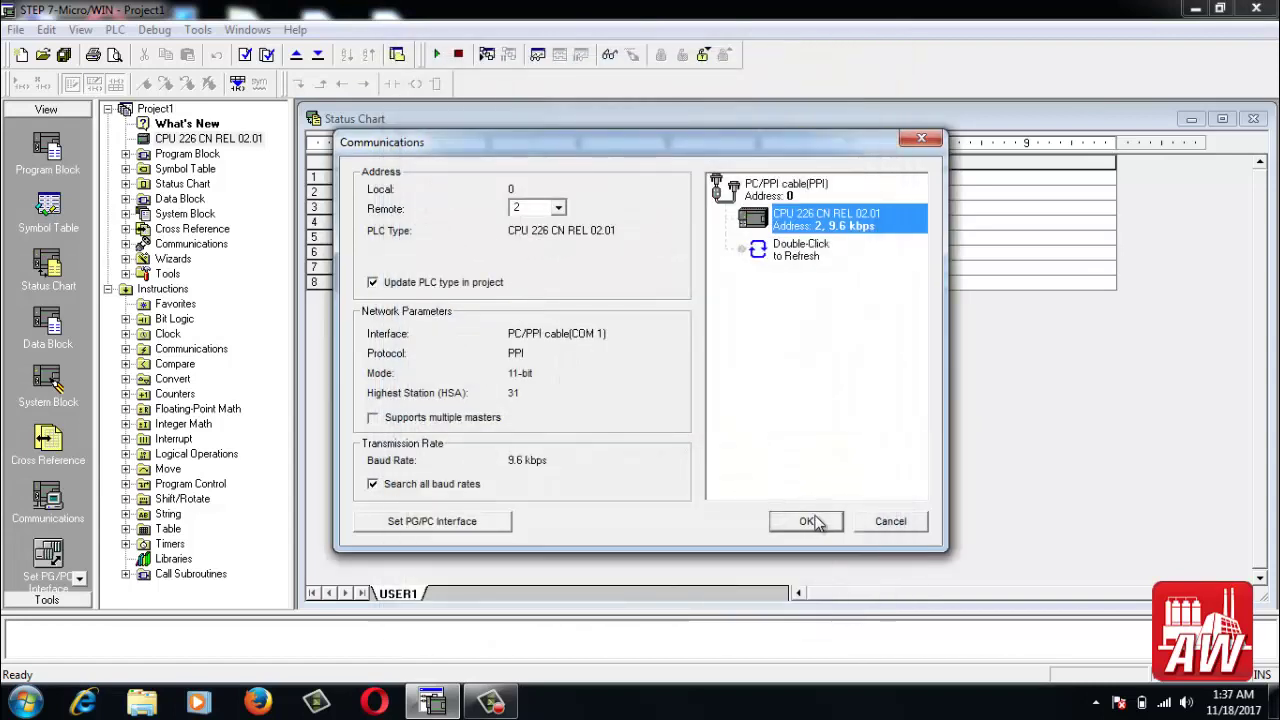
left_click(808, 519)
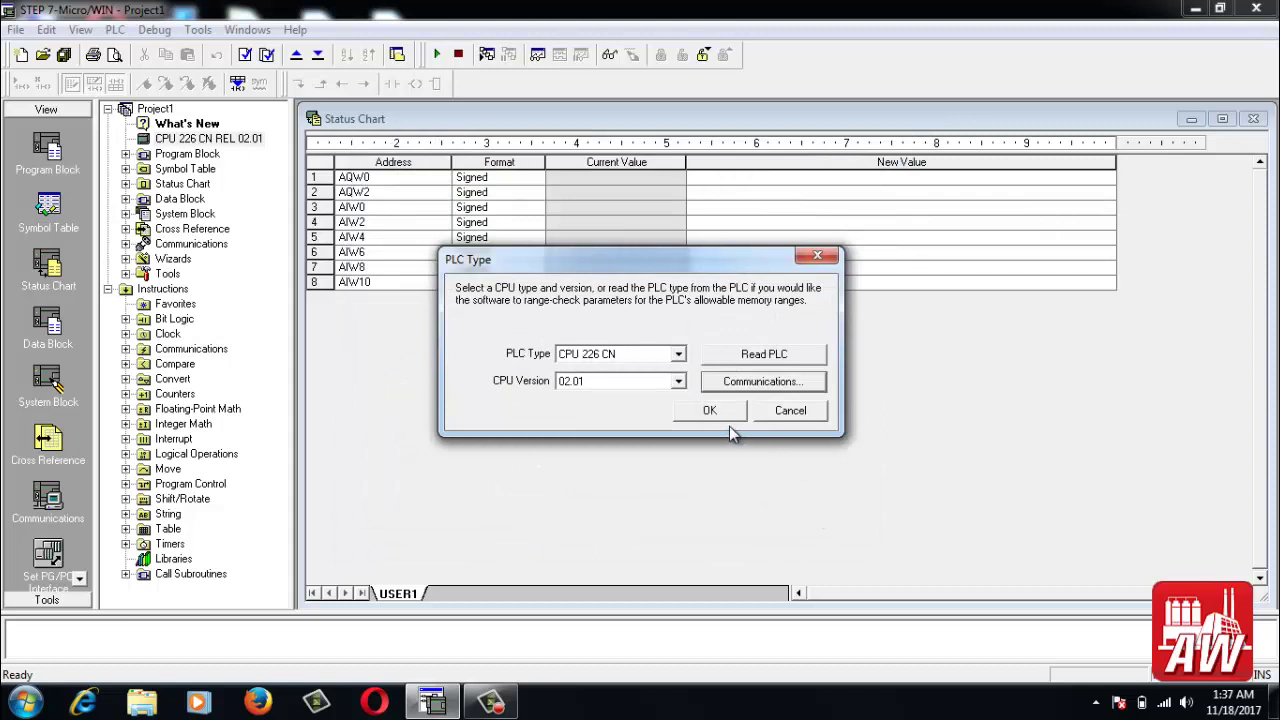
left_click(710, 411)
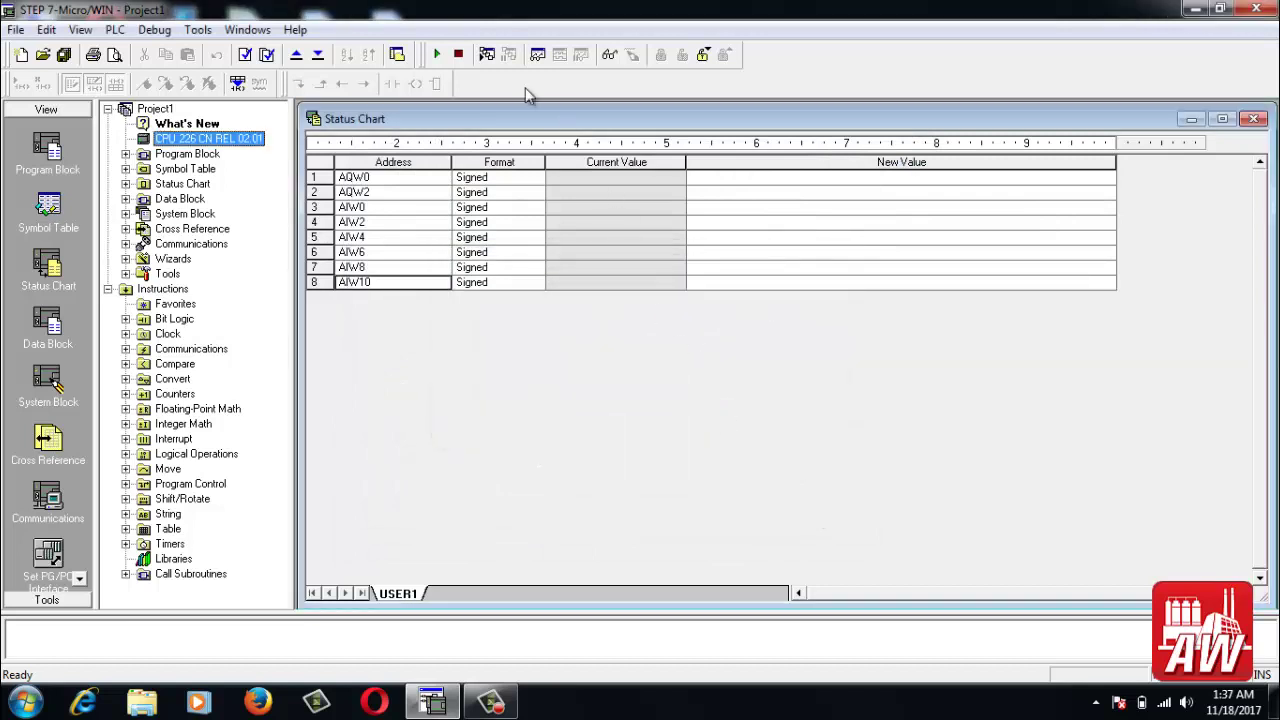
Step: Try to start program status, and return to the status chart to turn chart status on, dismissing the Internet Download Manager message
left_click(488, 55)
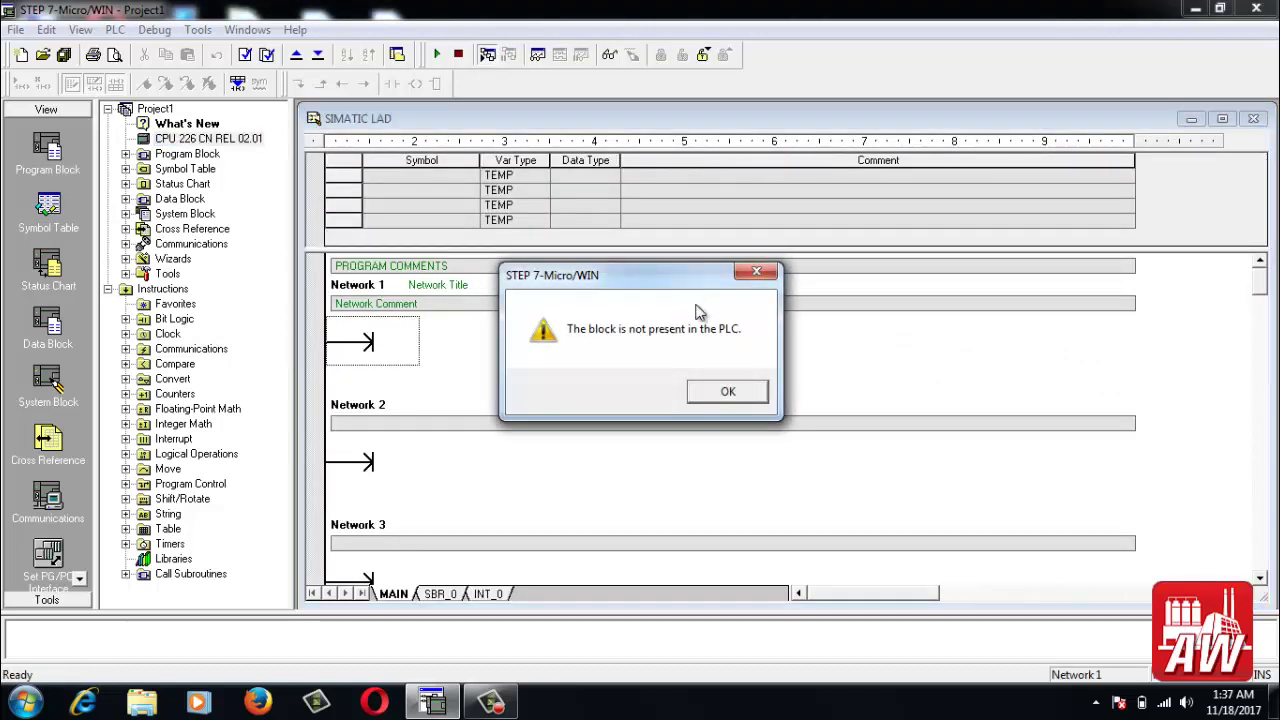
left_click(730, 391)
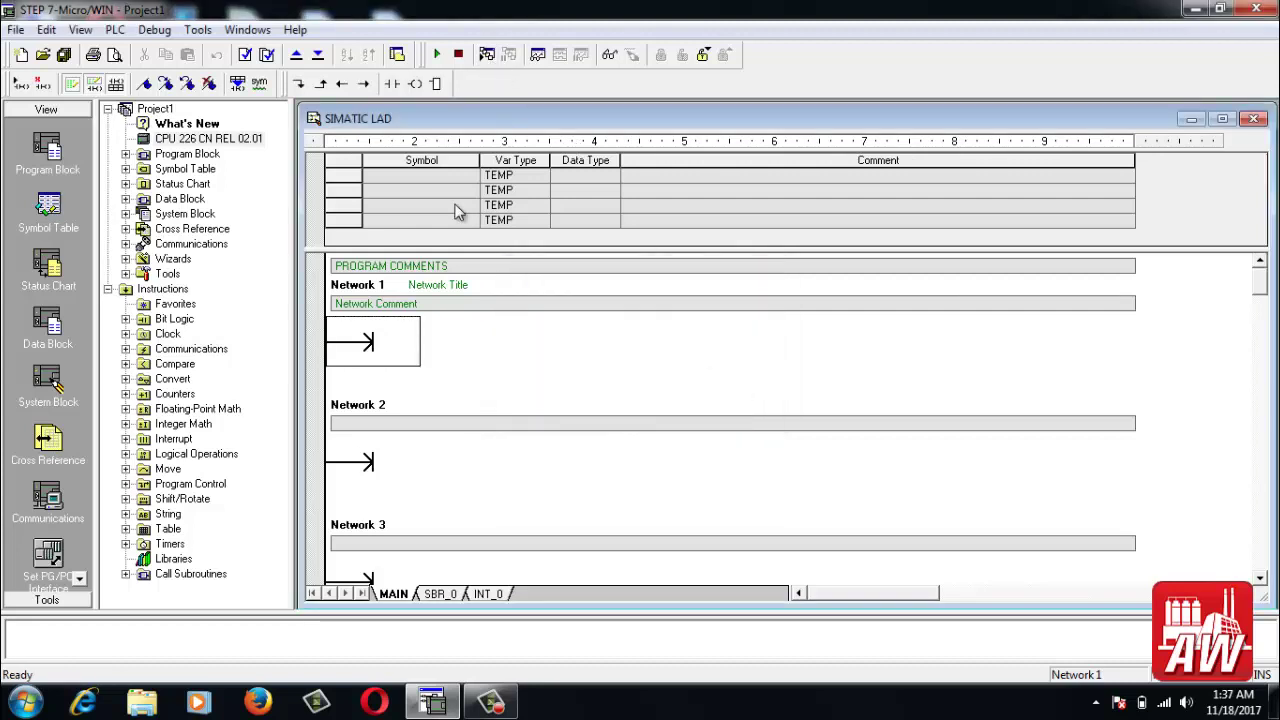
left_click(48, 265)
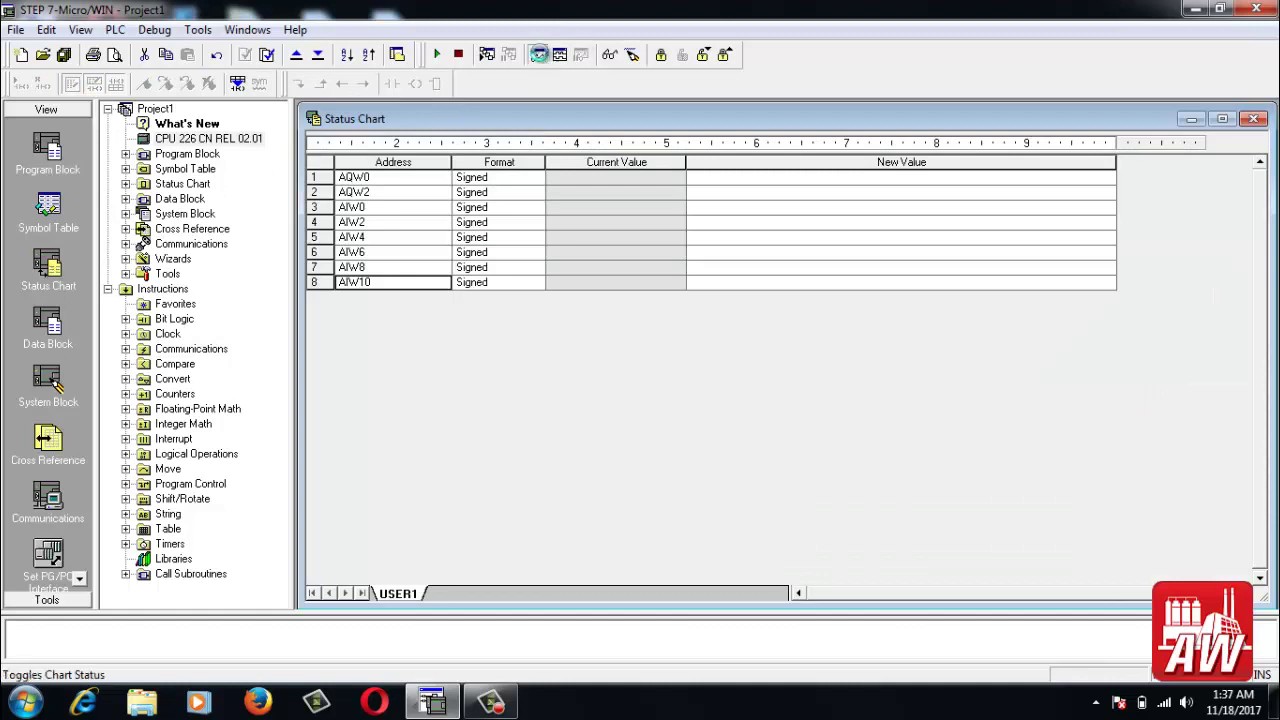
left_click(538, 54)
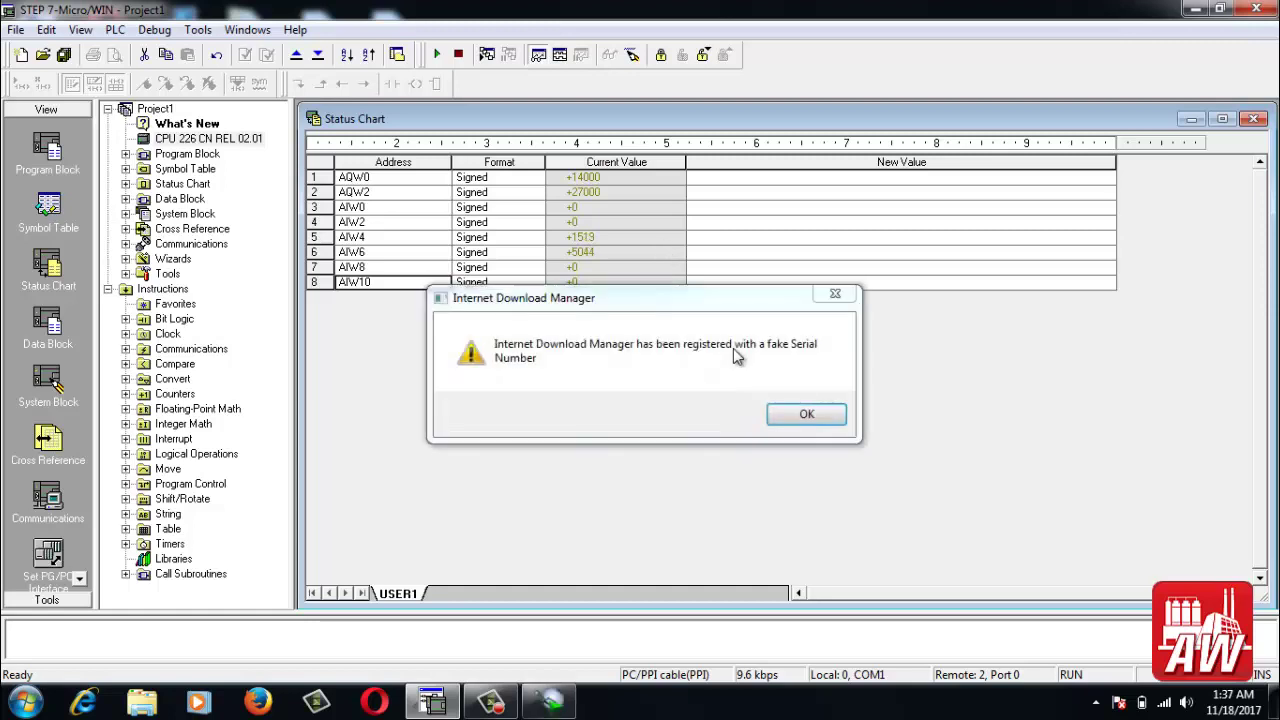
left_click(809, 415)
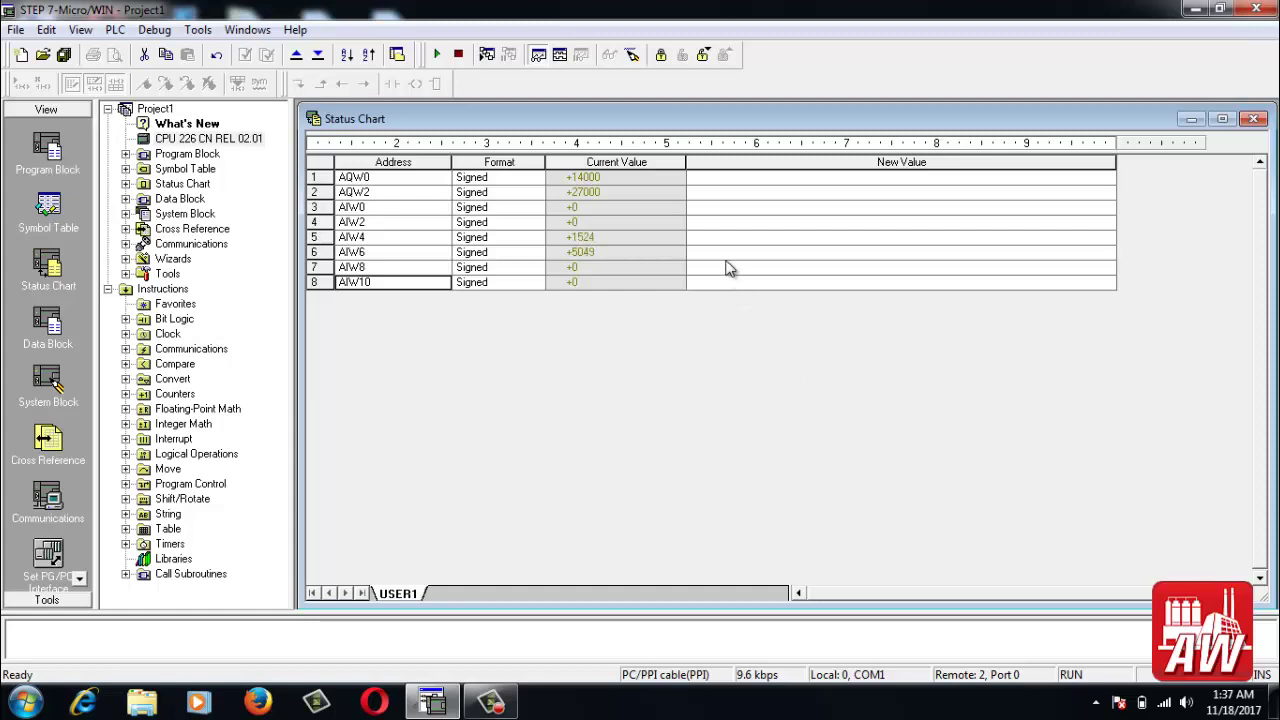
Step: Set the new values of AQW2 and AQW0 to 0 and write them to the PLC
left_click(717, 193)
type("0")
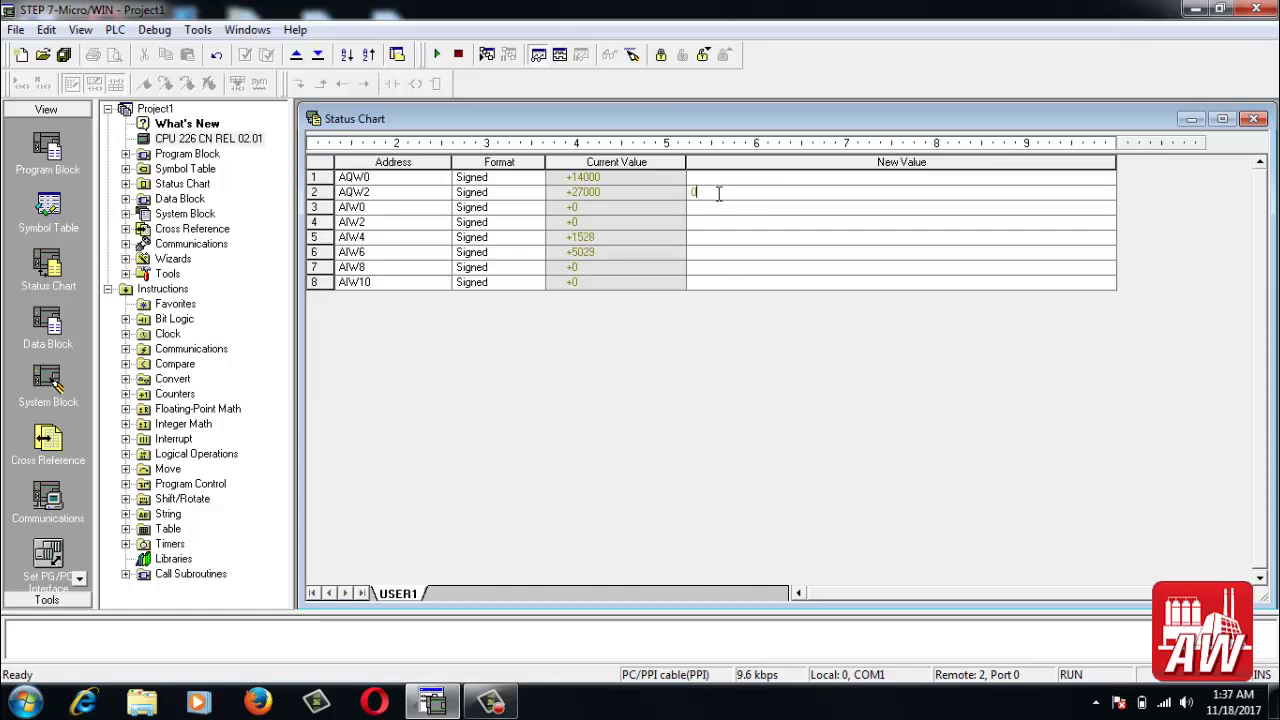
key("Return")
left_click(720, 178)
type("0")
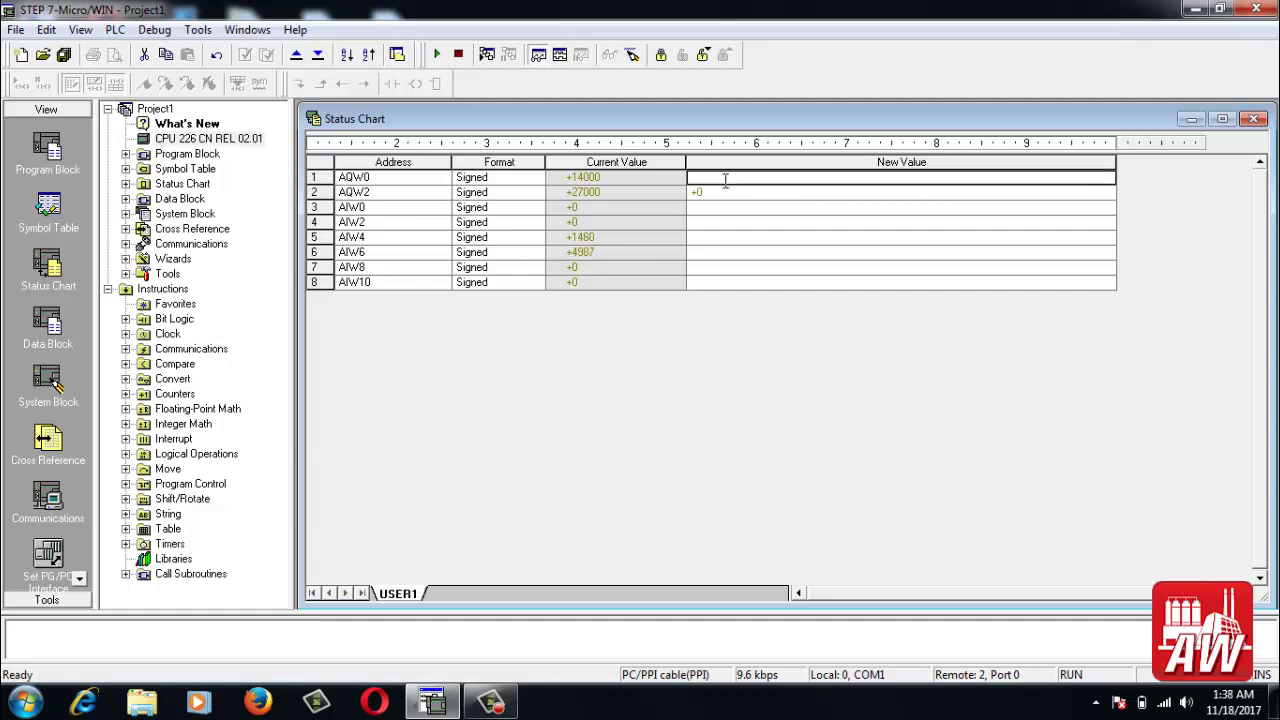
key("Return")
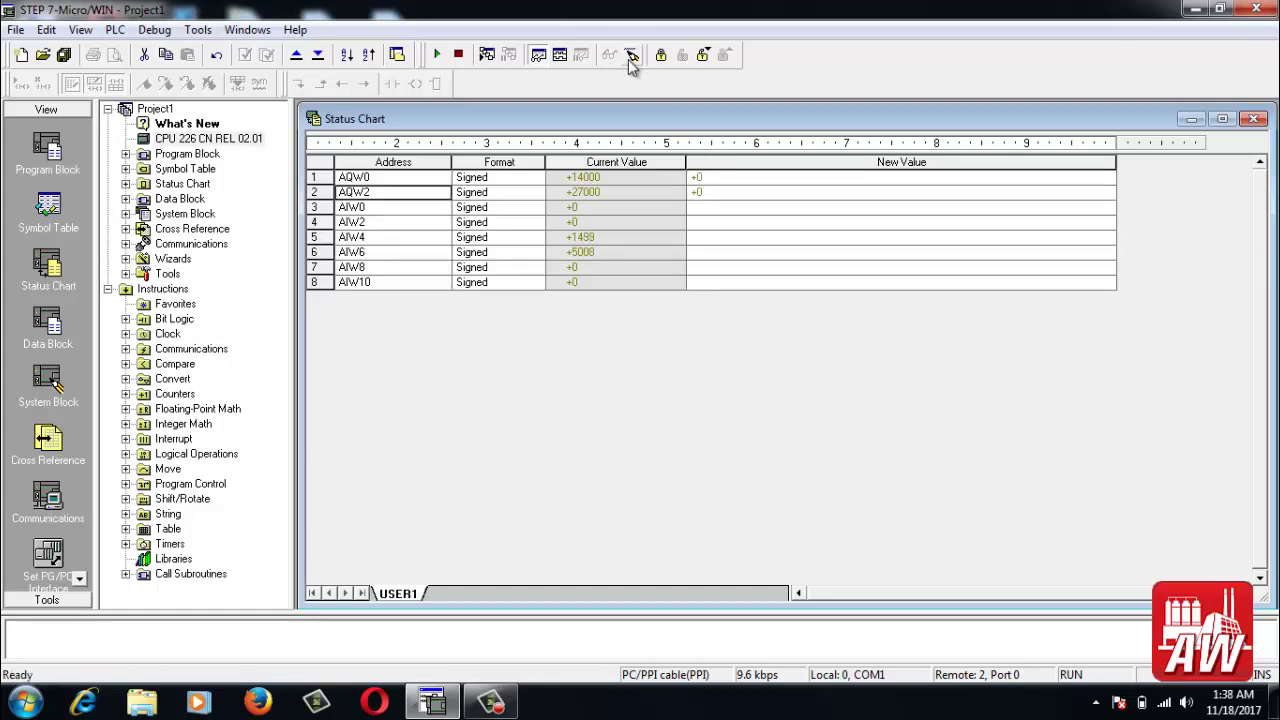
left_click(631, 58)
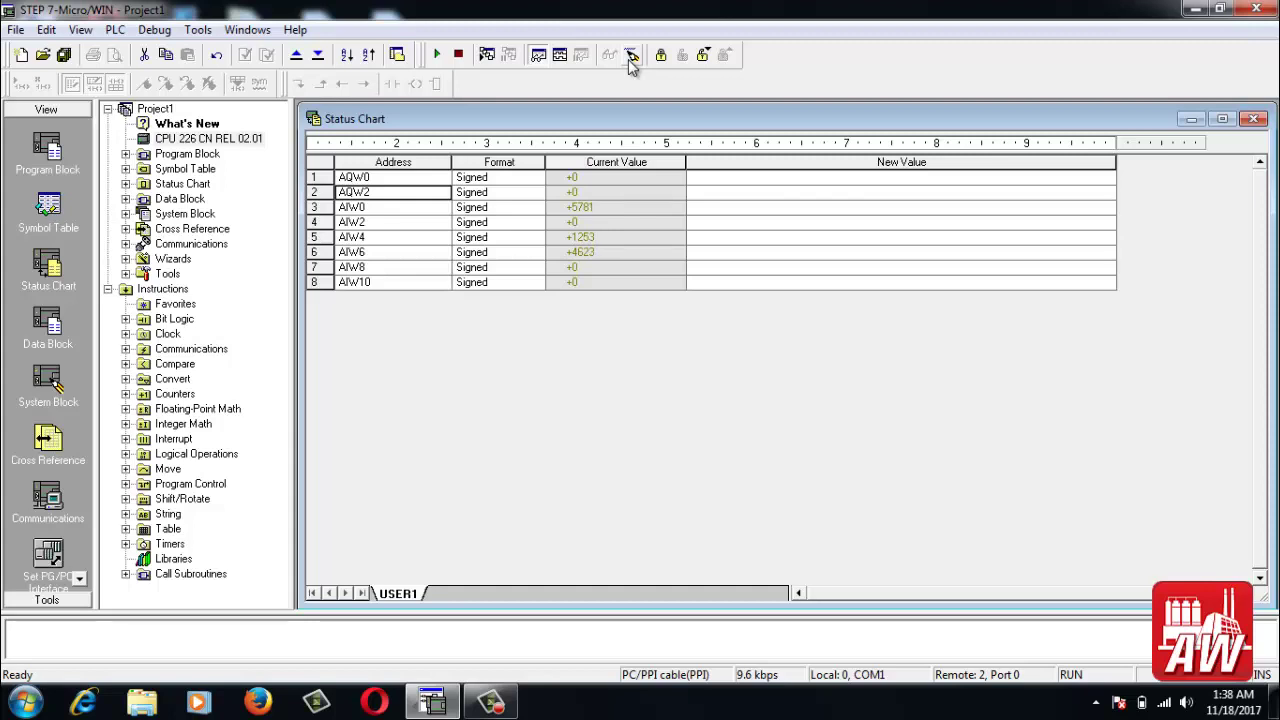
Step: Set the new value of AQW0 to 8000 and write it to the PLC
left_click(716, 176)
left_click(716, 176)
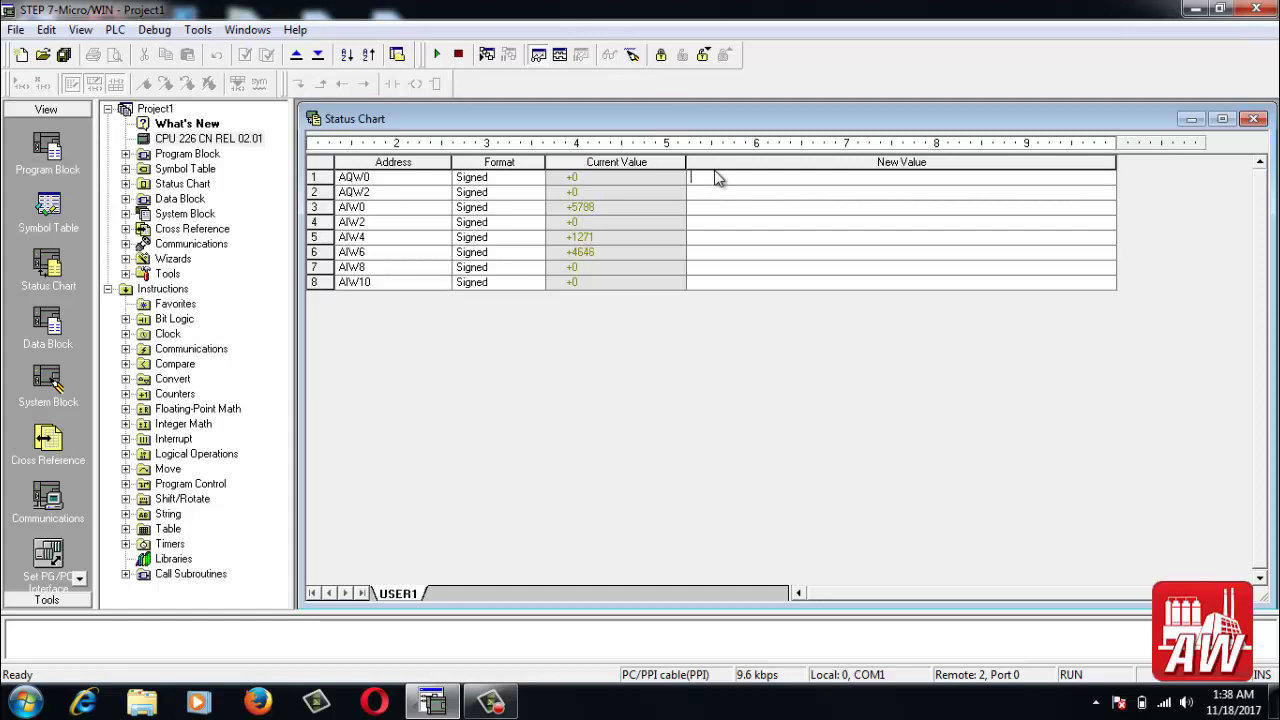
type("8000")
key("Return")
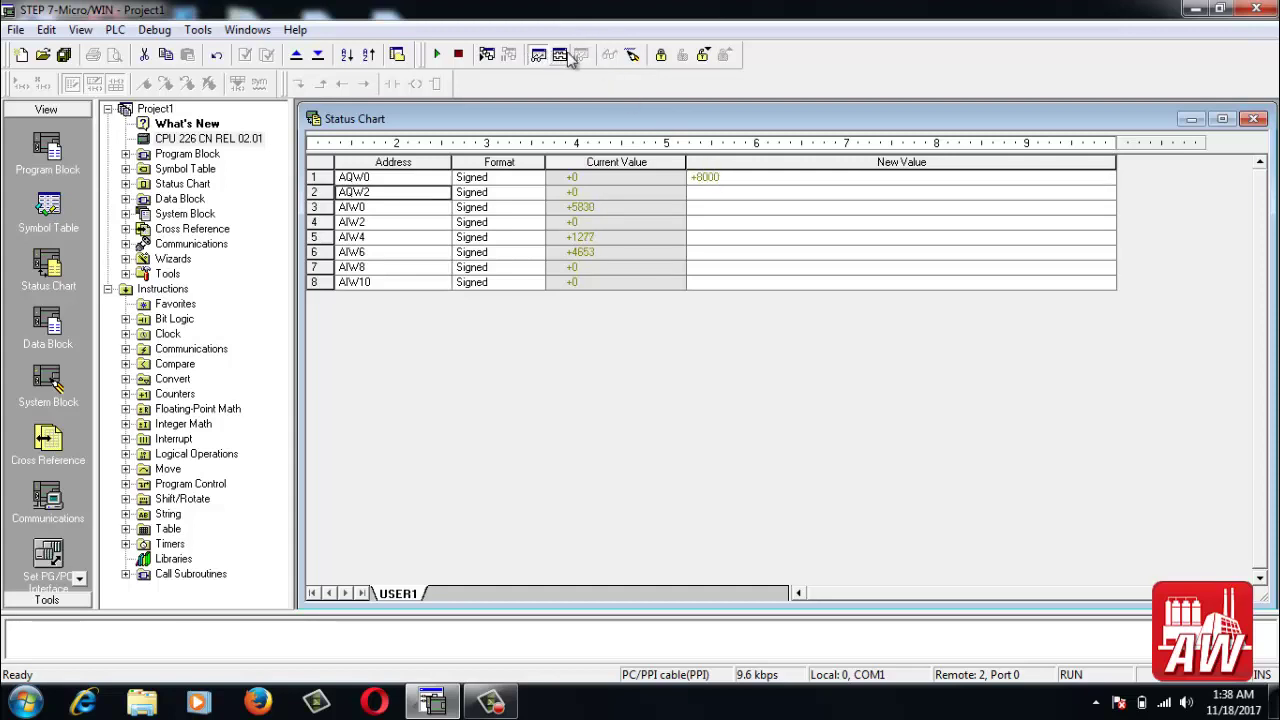
left_click(632, 56)
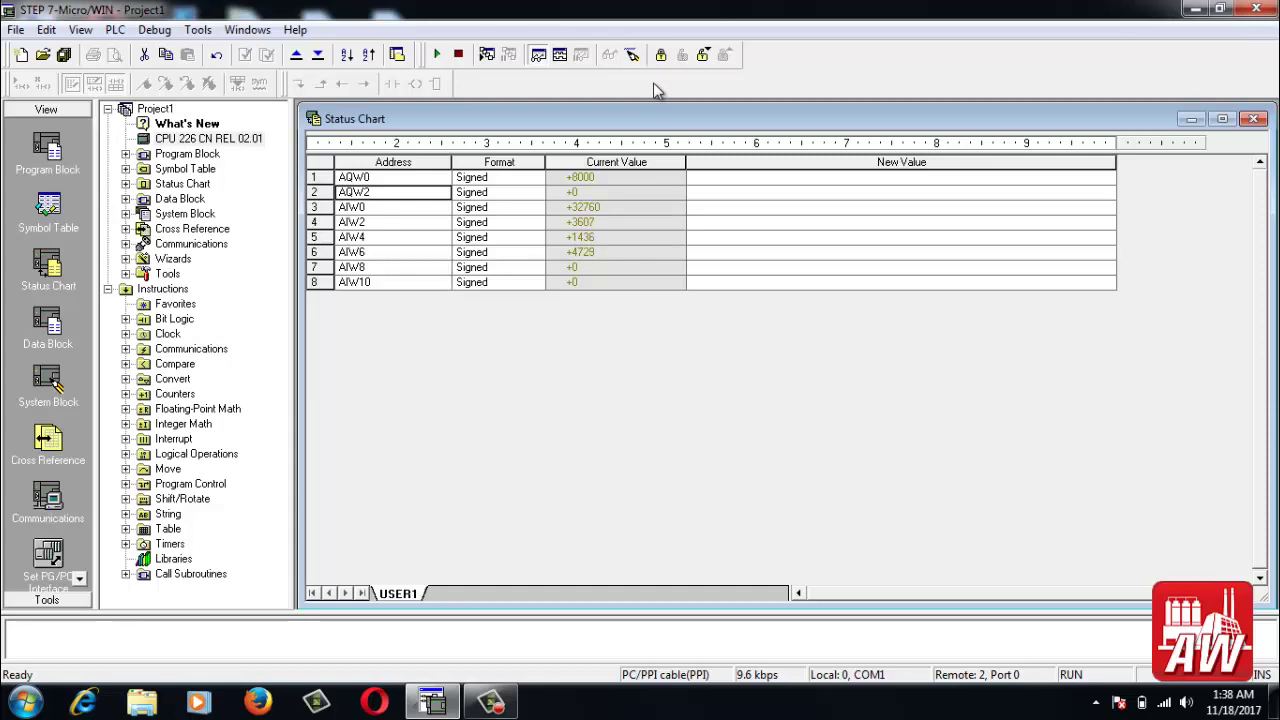
Step: Set the new value of AQW0 to 0 and write it to the PLC
left_click(749, 178)
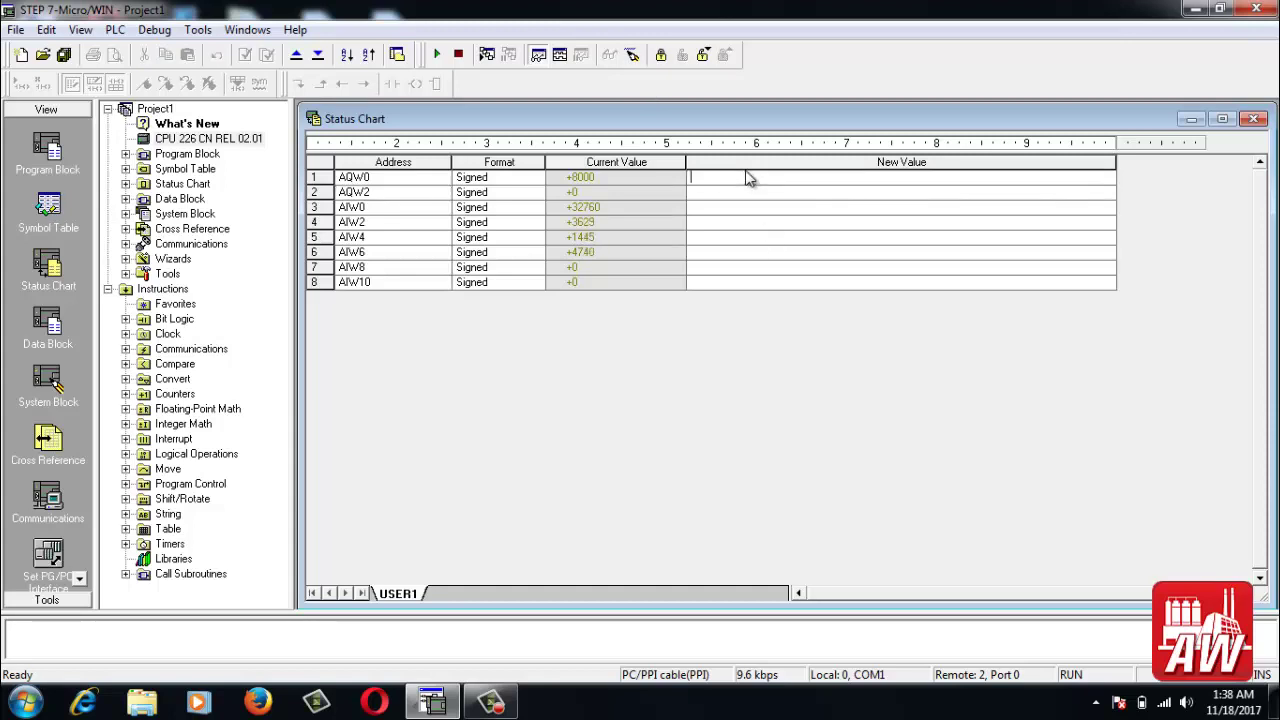
type("0")
key("Return")
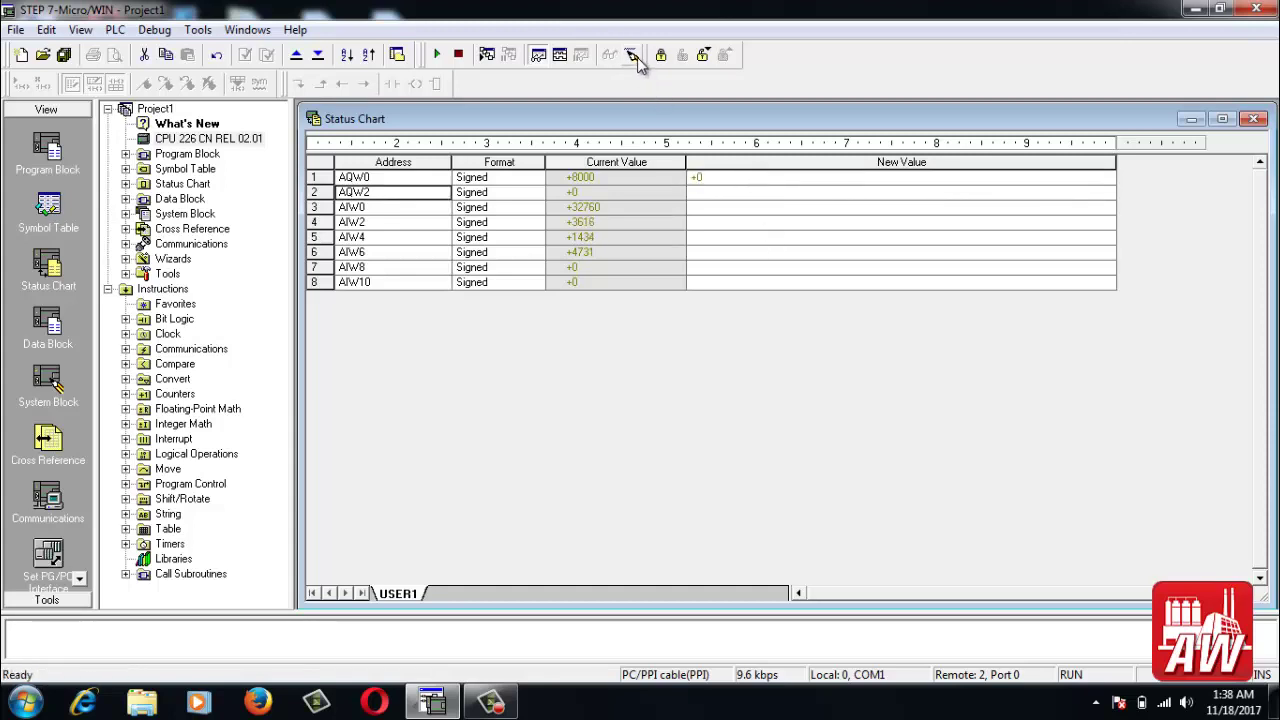
left_click(633, 55)
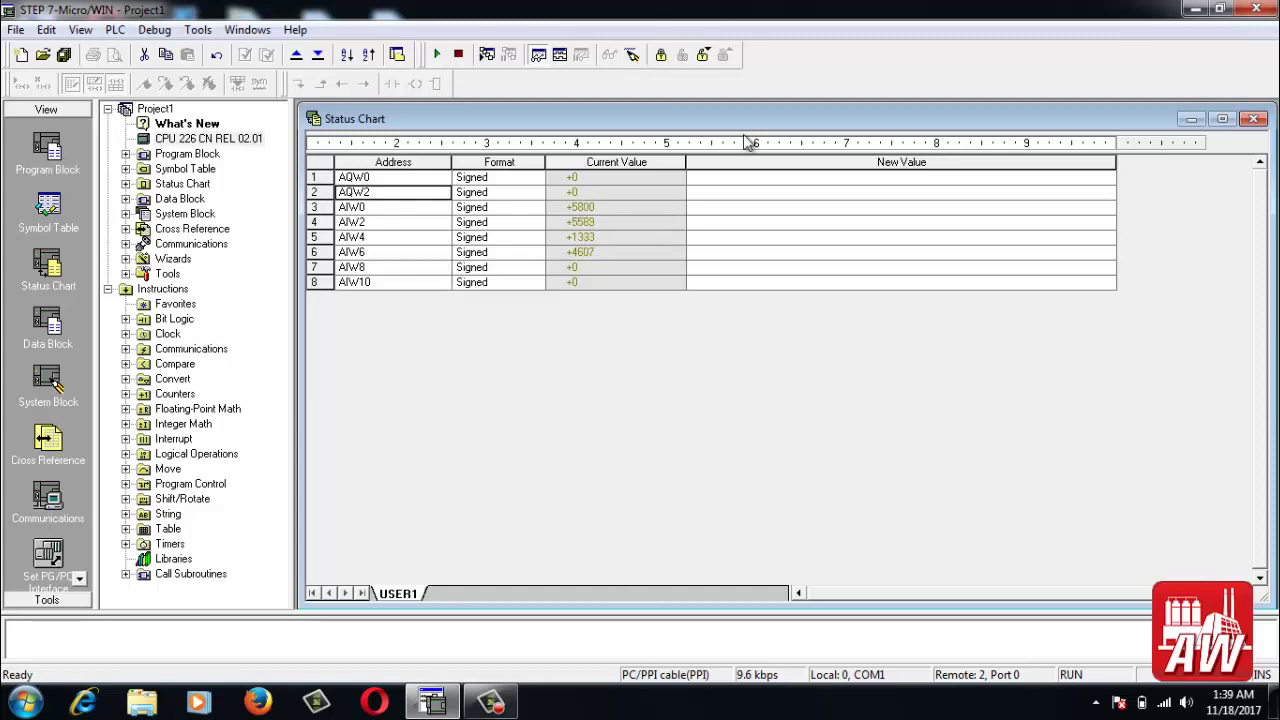
Step: Switch to Firefox and search Google for "em235 dip settings"
left_click(260, 703)
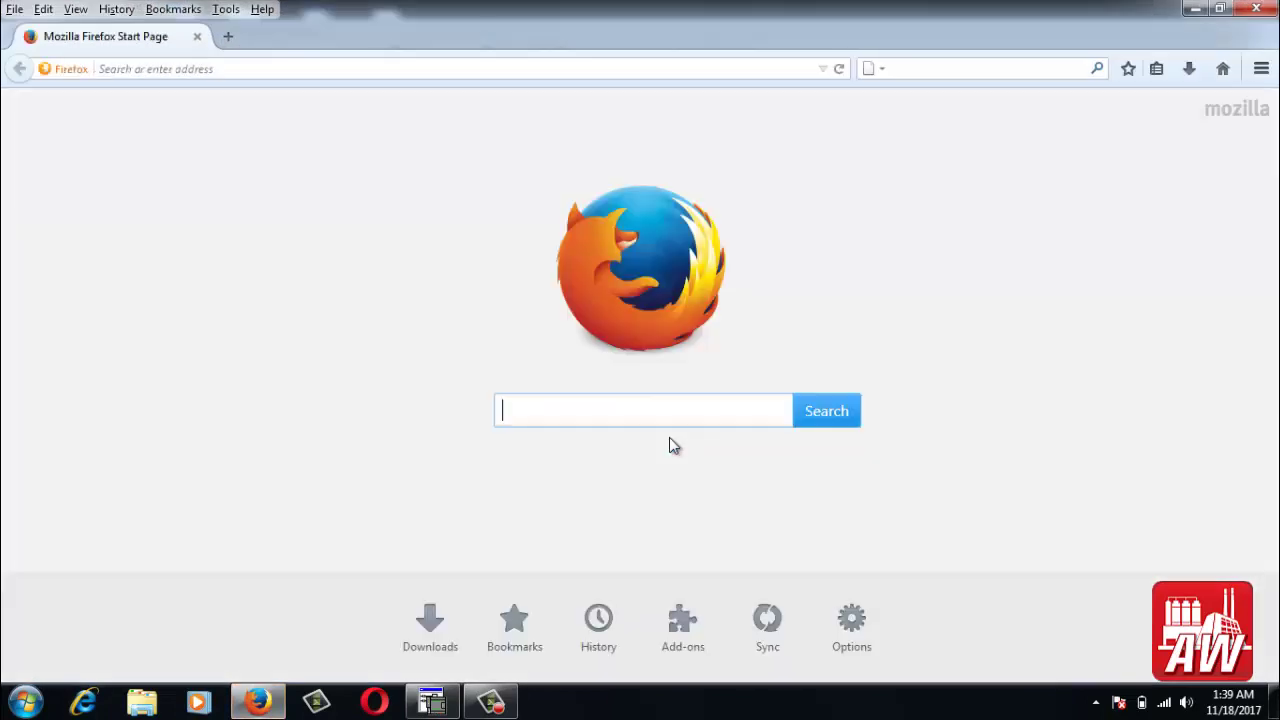
left_click(665, 434)
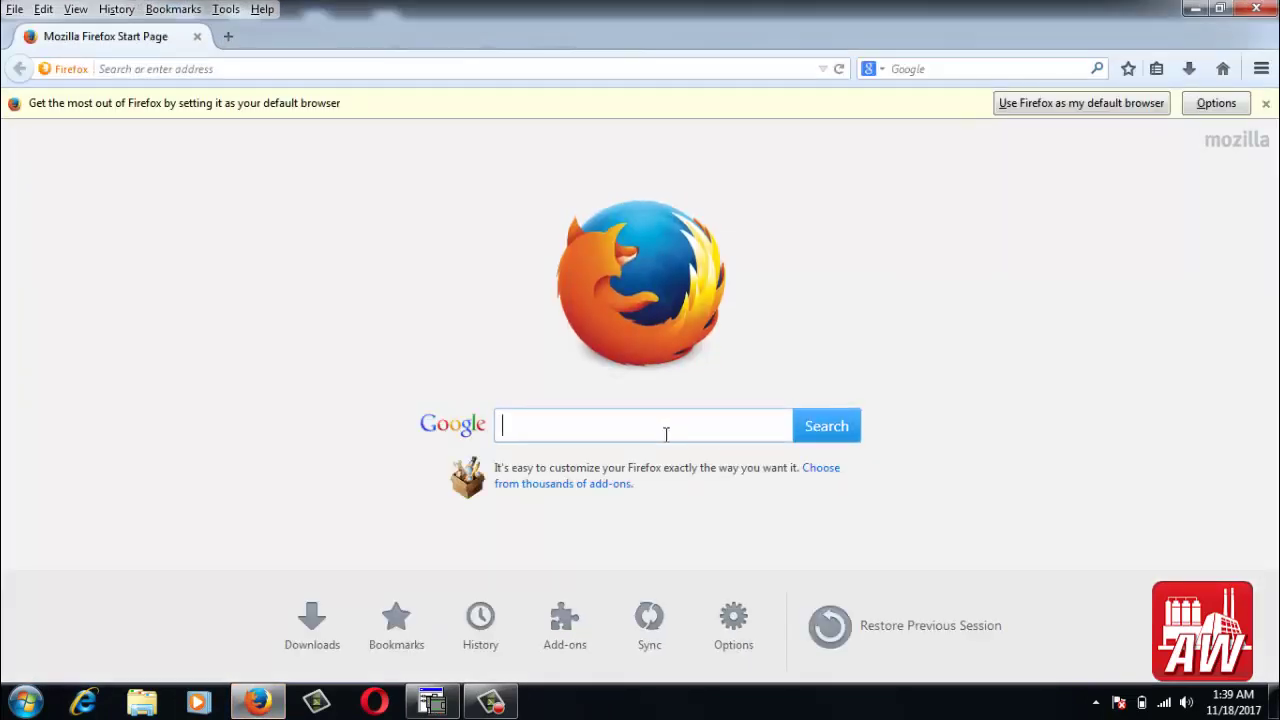
type("em235 dip settings")
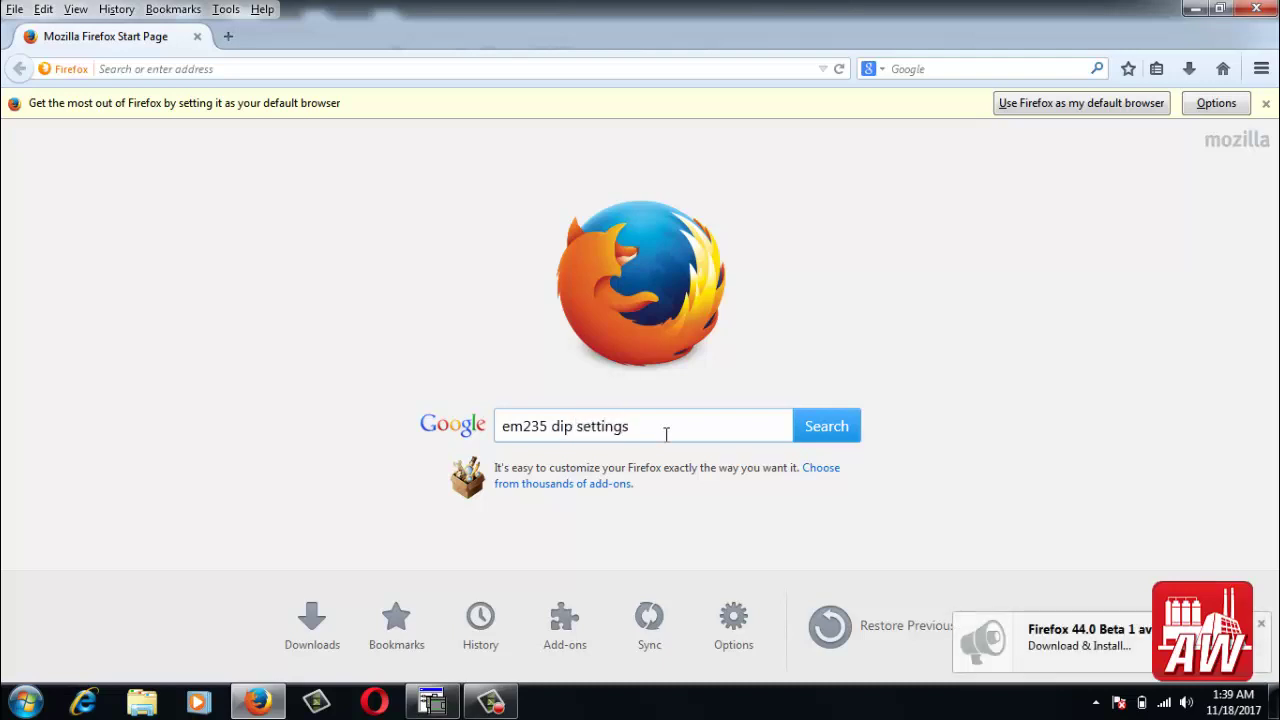
key("Return")
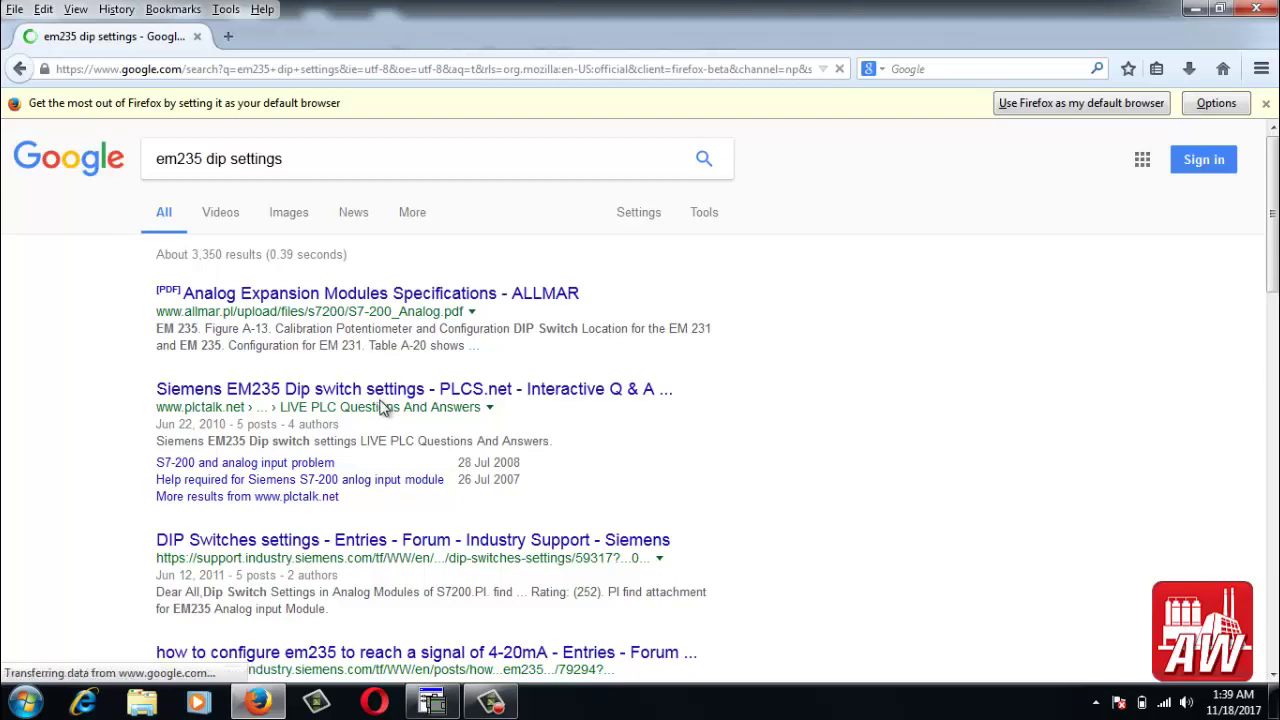
Step: Open the Siemens "DIP Switches settings" forum thread and try to download its EM231.pdf attachment, dismissing the login message
left_click(325, 545)
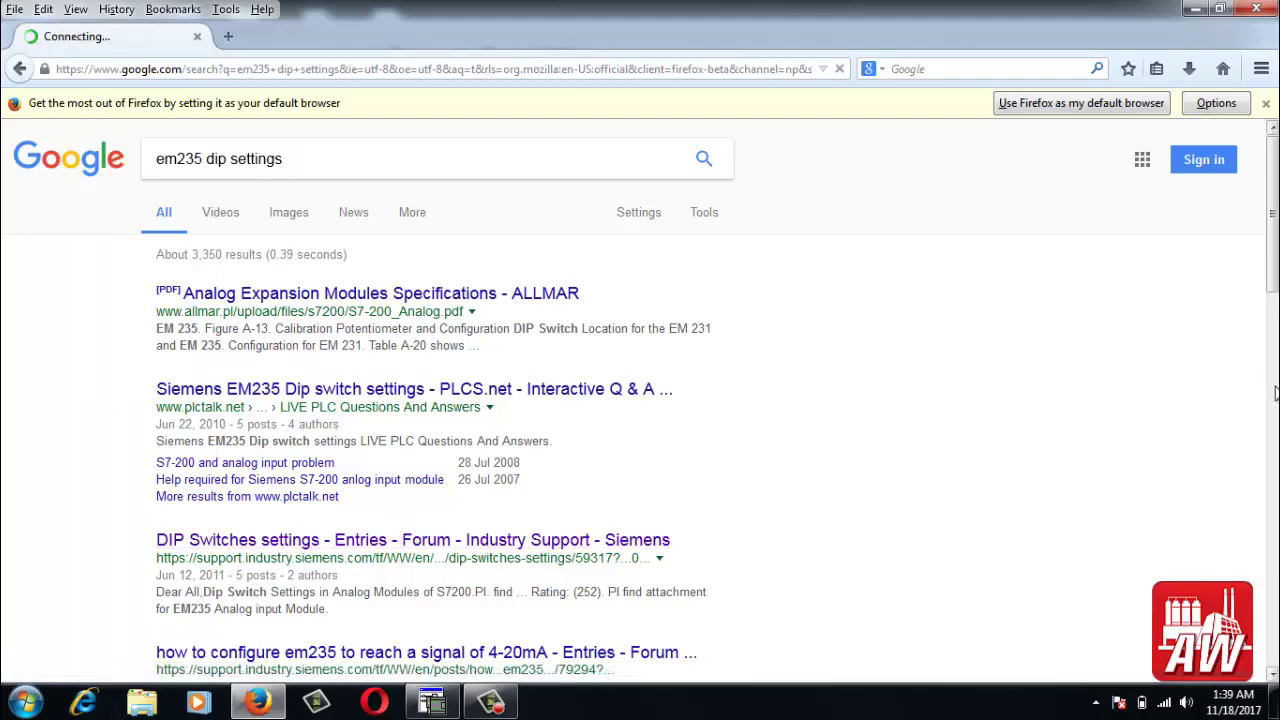
scroll(777, 449, "down", 5)
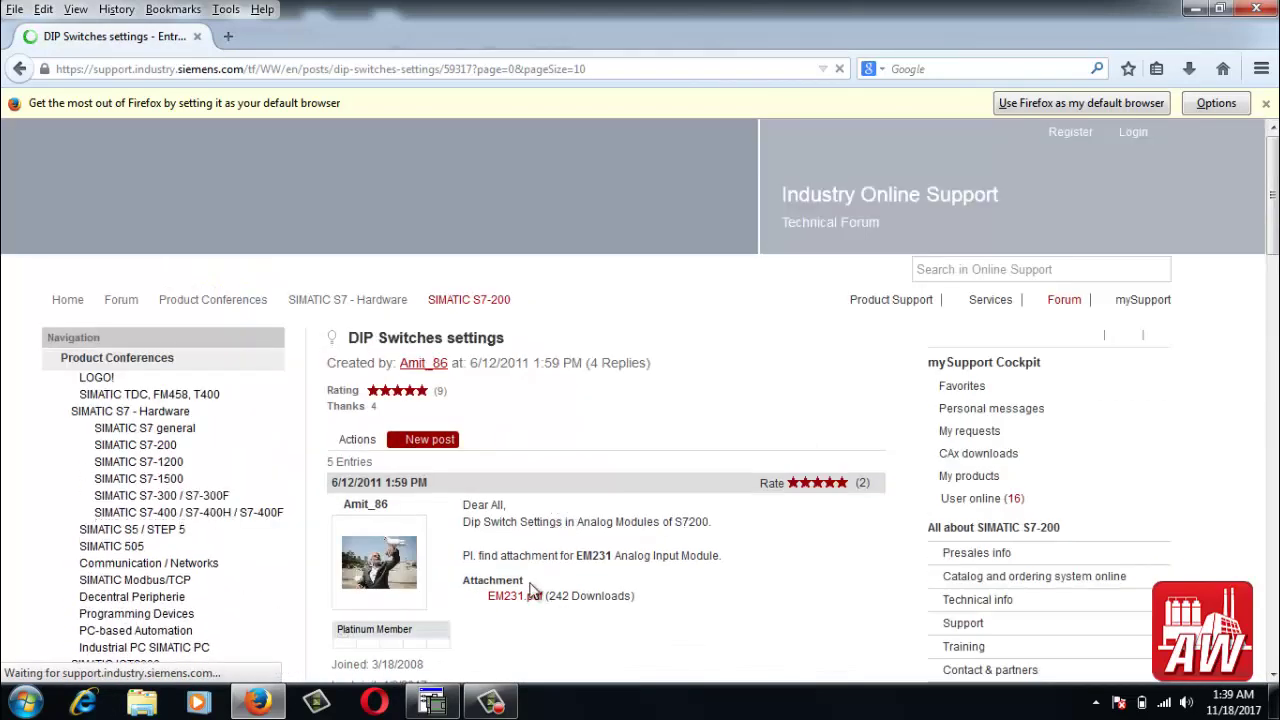
left_click(520, 596)
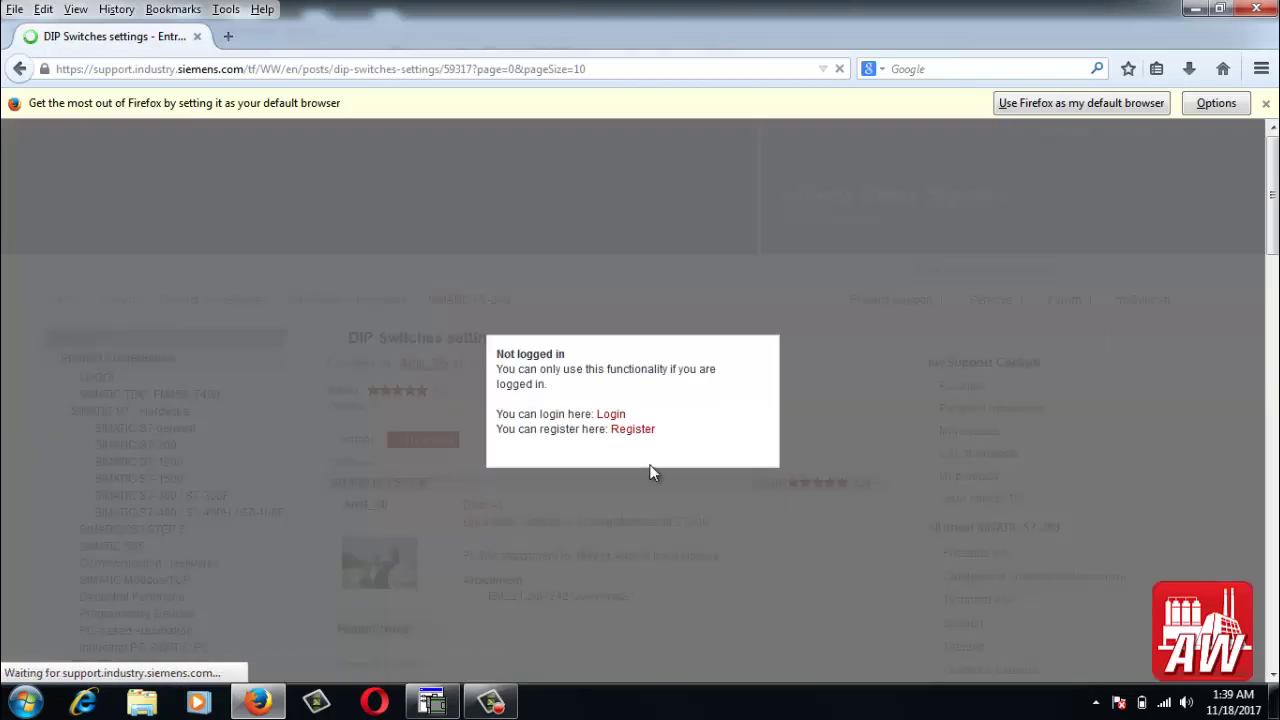
left_click(771, 348)
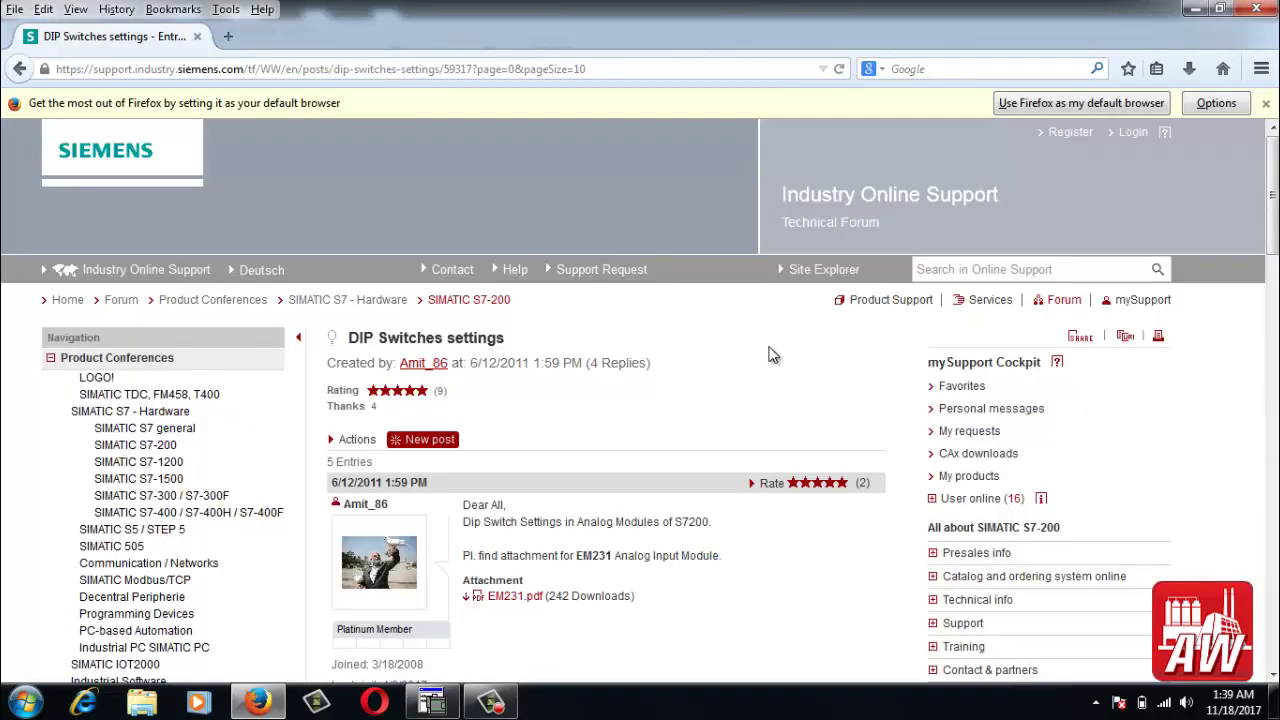
Step: Try to download the EM235.pdf attachment from the same thread, dismiss the login message, and return to the search results
left_click_drag(1273, 220, 1268, 383)
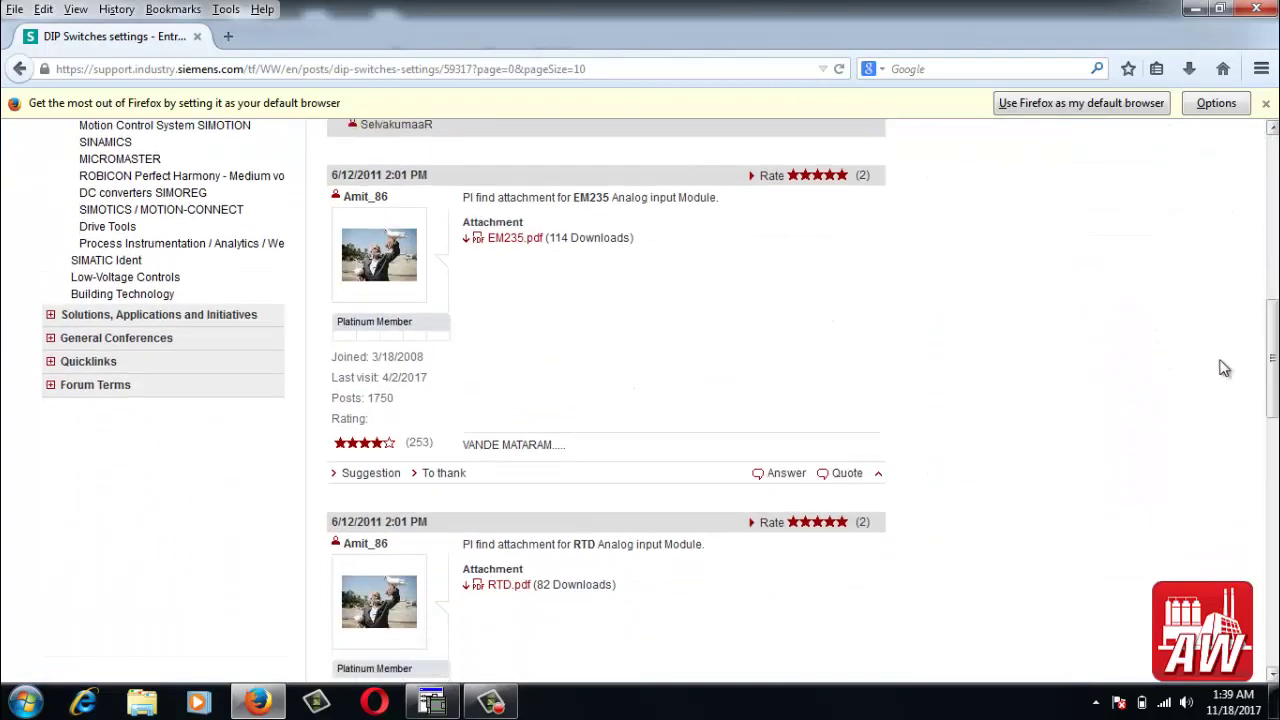
left_click(527, 249)
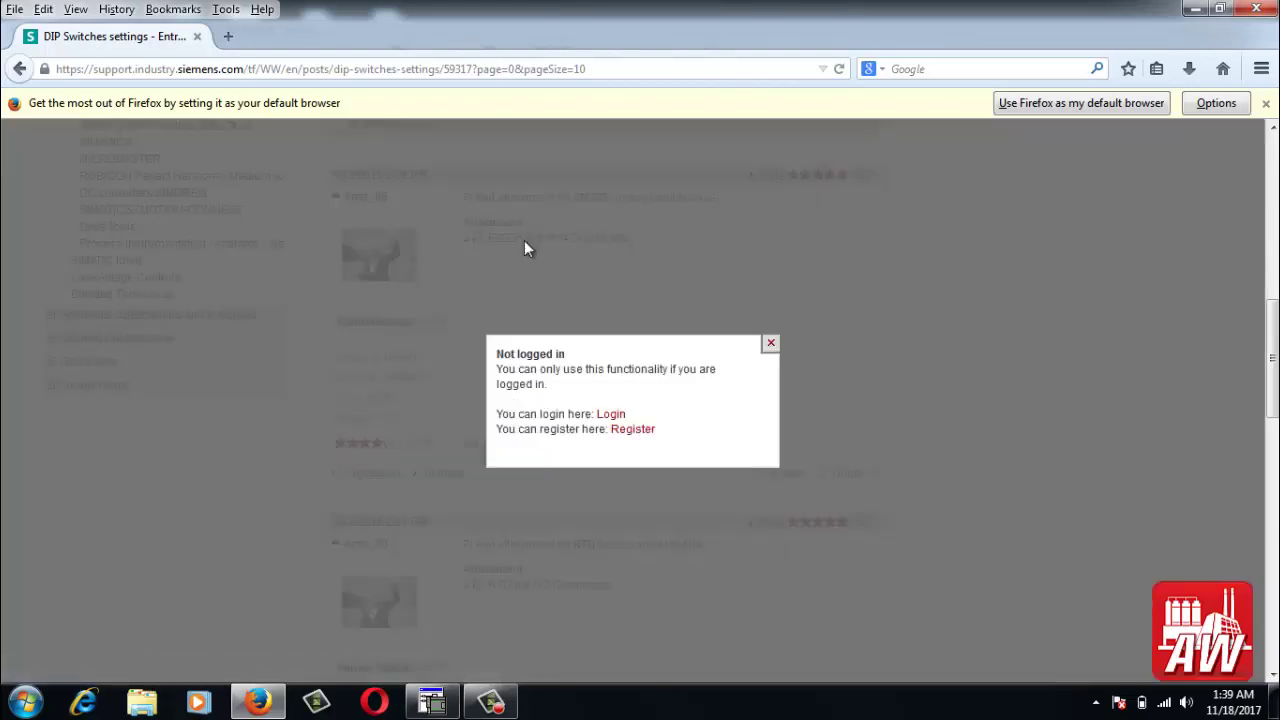
left_click(771, 343)
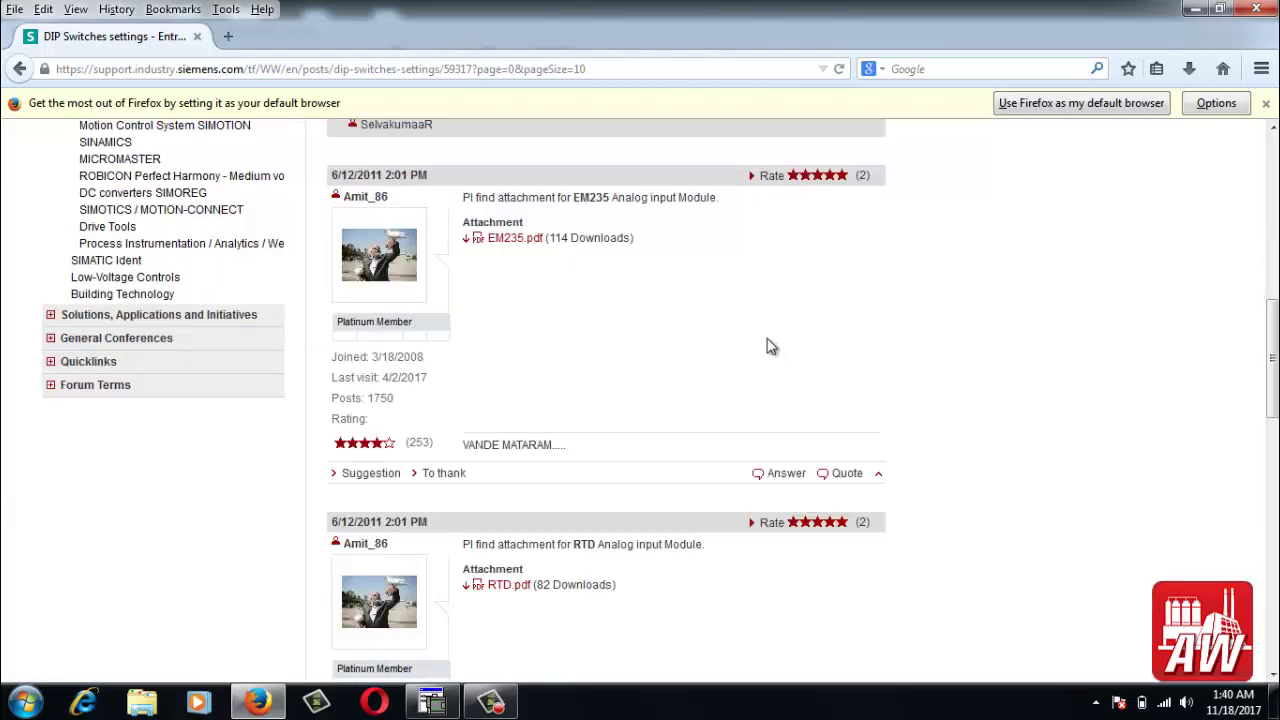
left_click(19, 68)
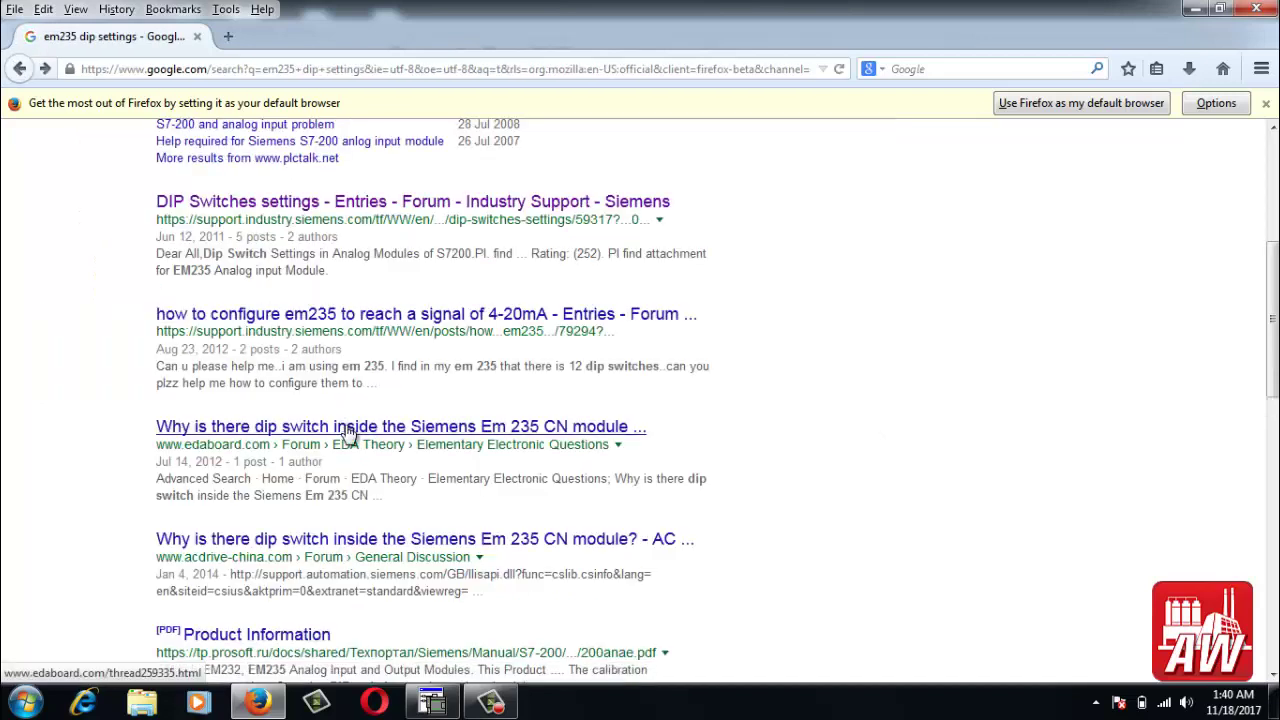
Step: Read the forum thread on configuring the EM235 for a 4-20mA signal and the thread it links to, and return to the search results
left_click(357, 322)
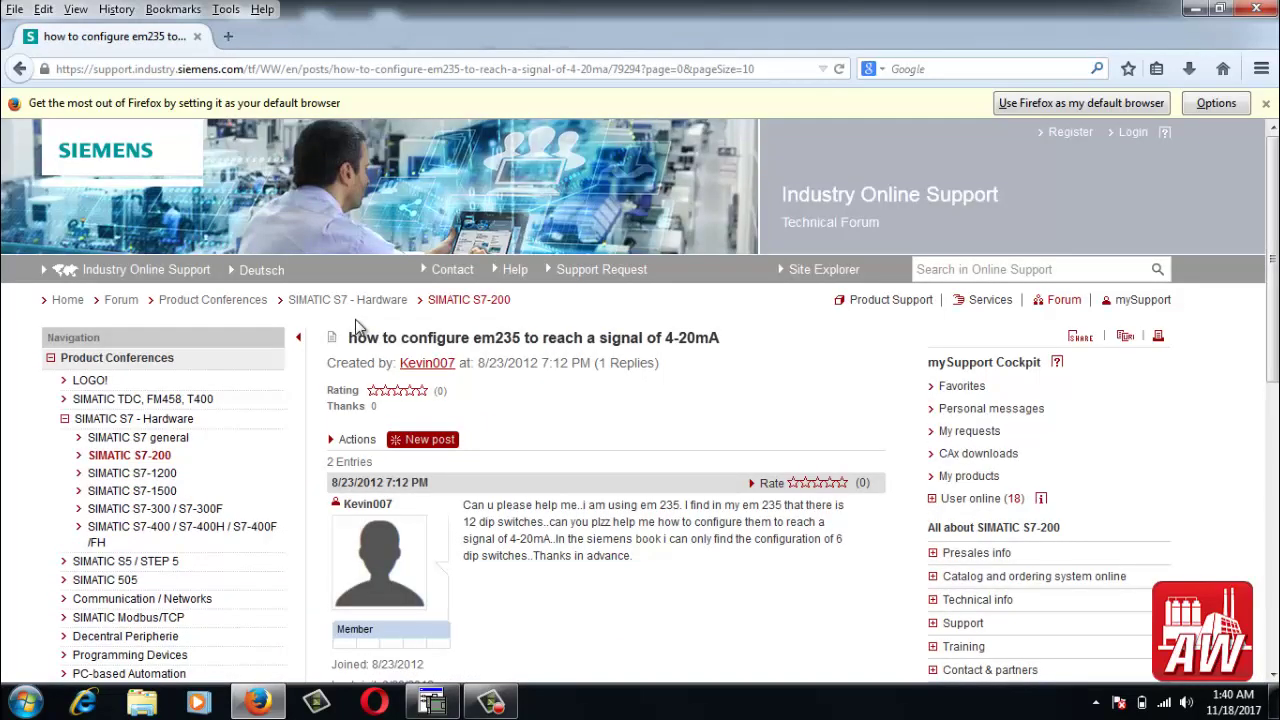
scroll(355, 319, "down", 7)
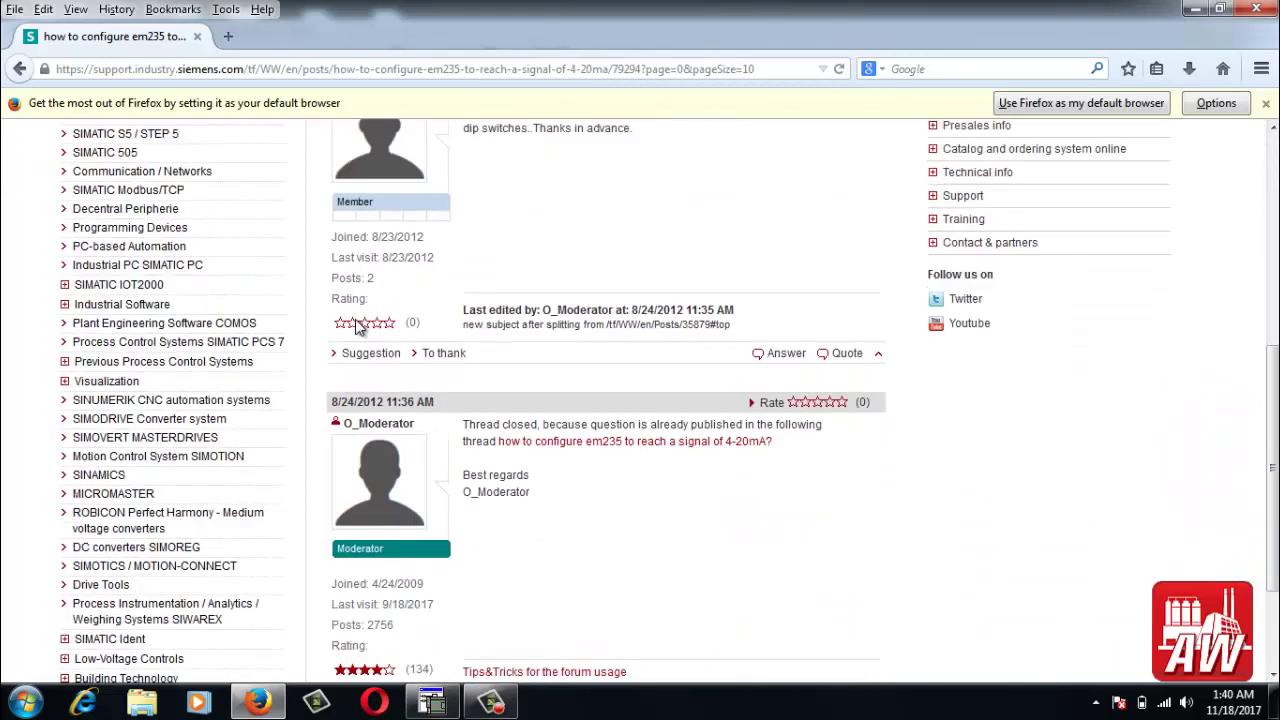
scroll(360, 327, "down", 3)
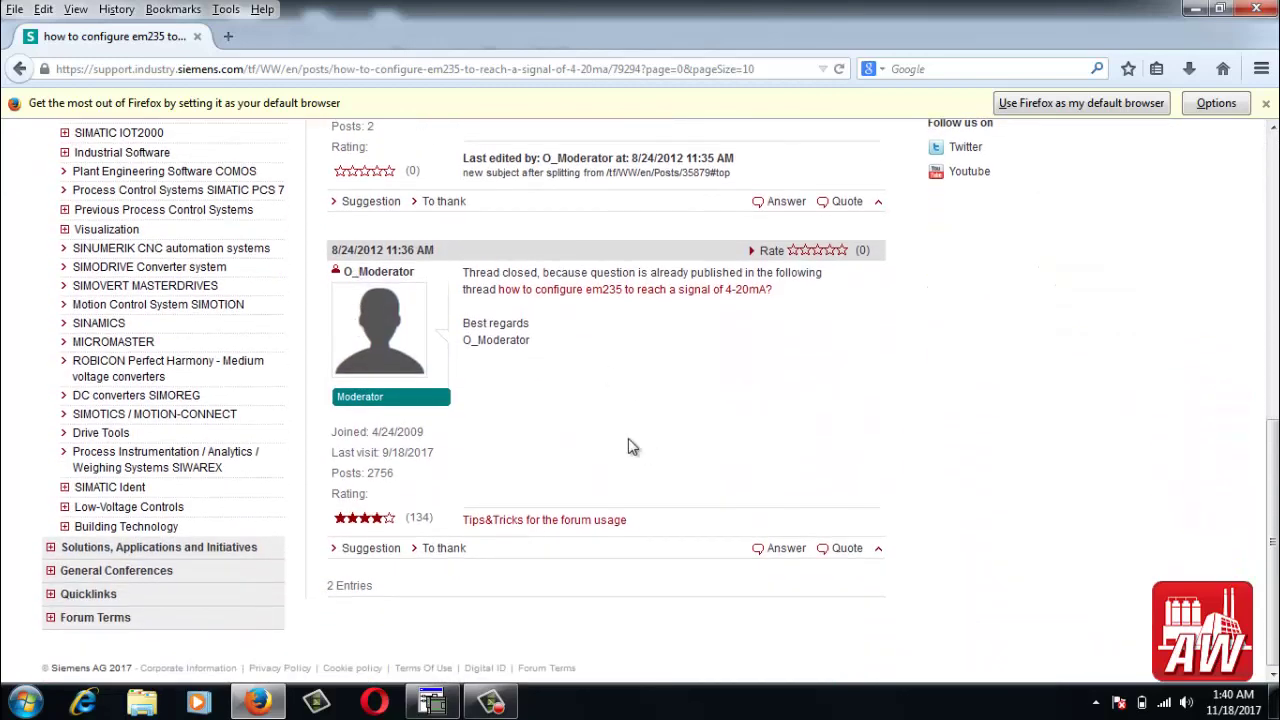
left_click(660, 292)
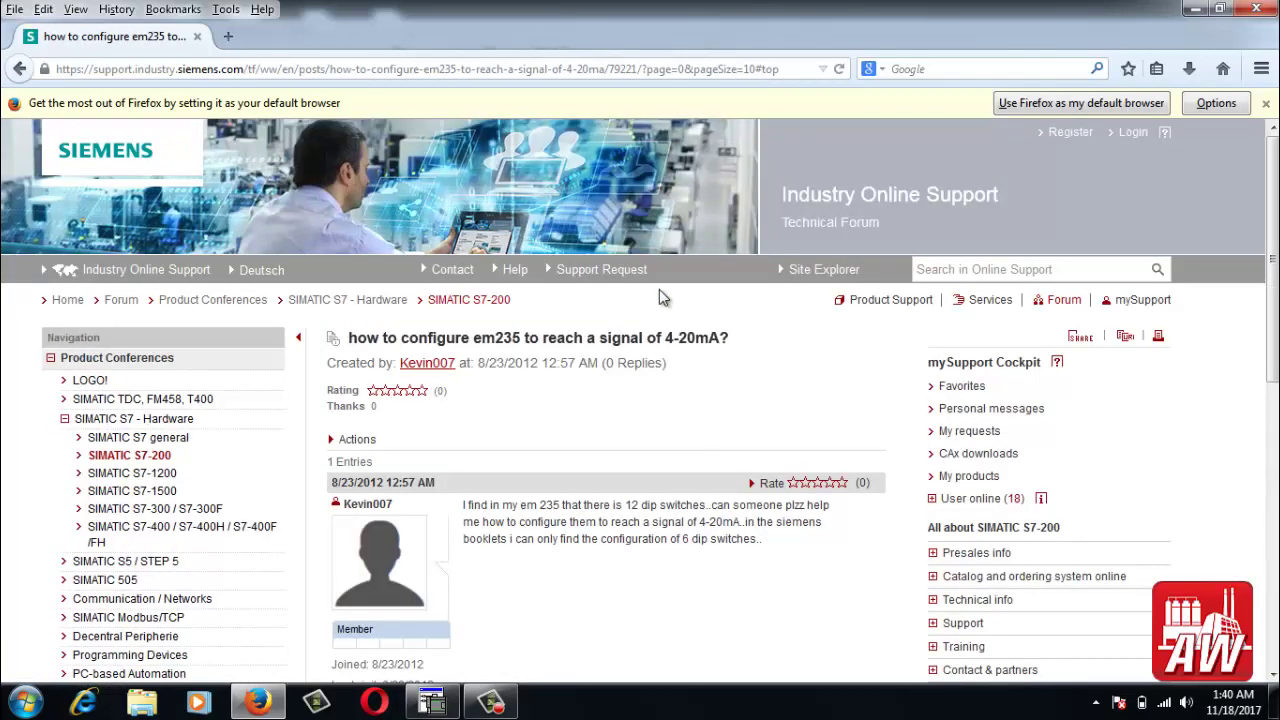
scroll(659, 289, "down", 10)
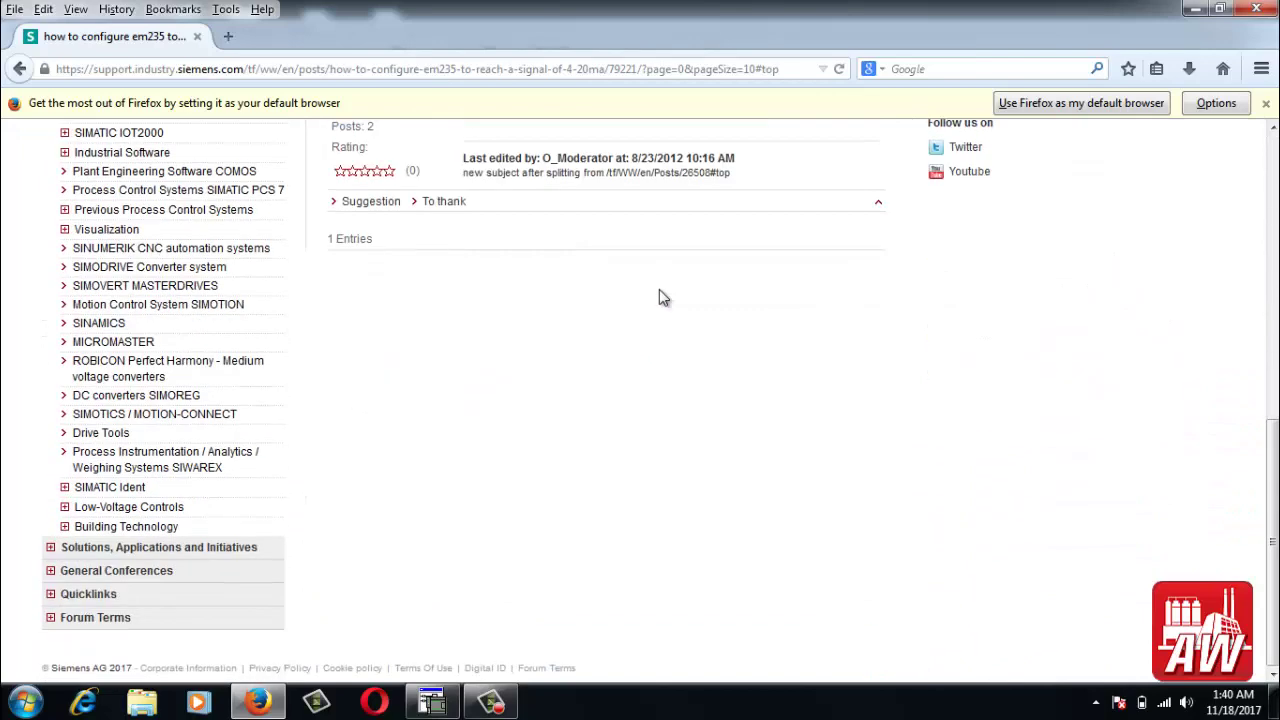
scroll(659, 290, "up", 1)
left_click(19, 68)
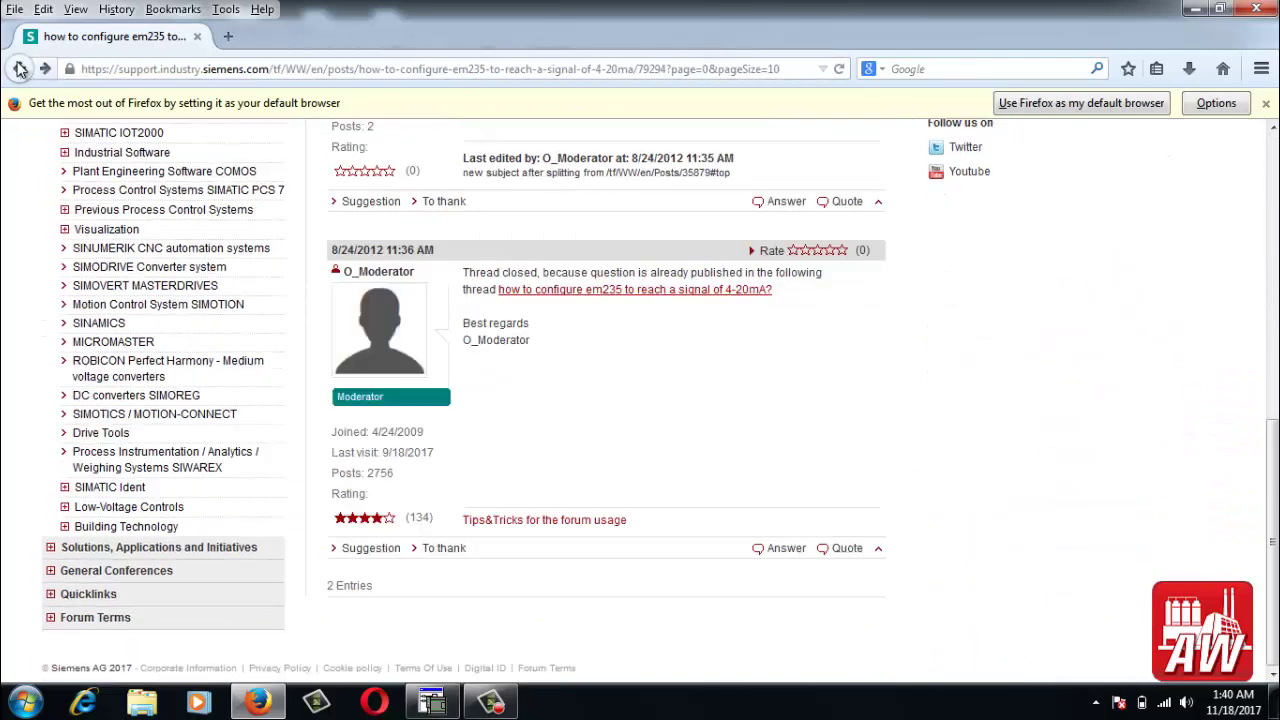
left_click(19, 68)
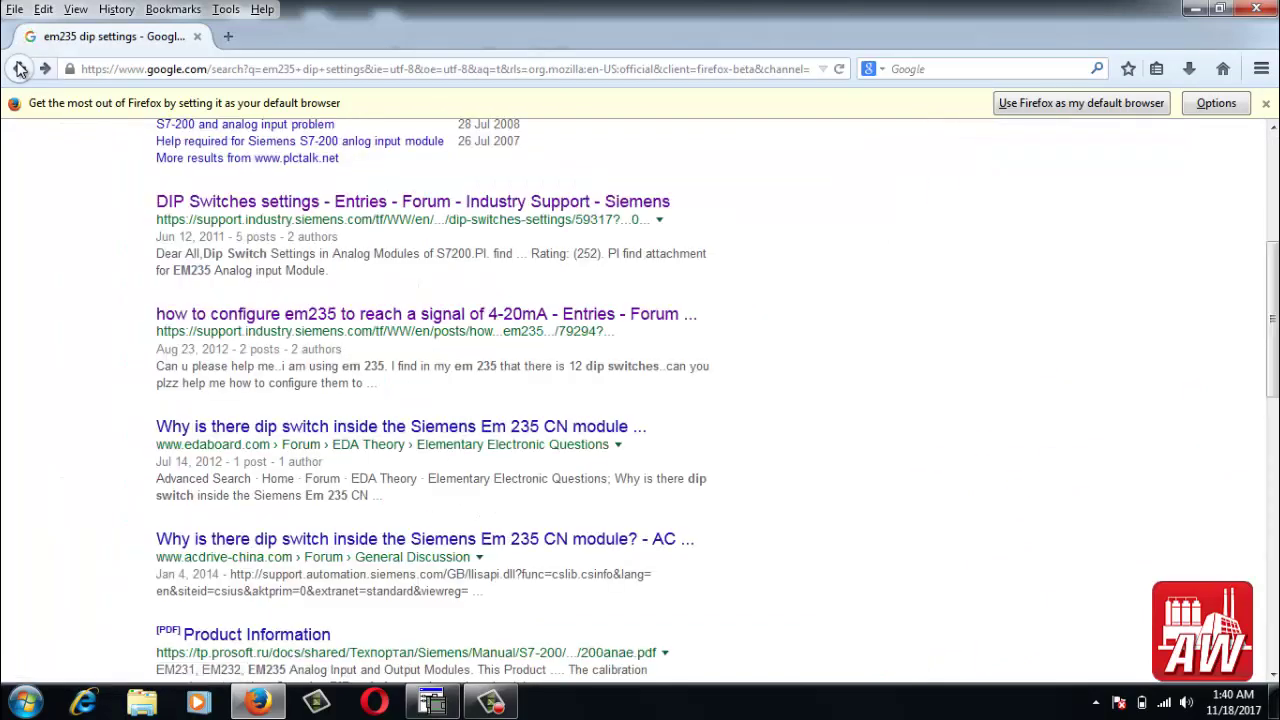
Step: Download S7-200_Analog.pdf from the ALLMAR "Analog Expansion Modules Specifications" result and open it
left_click(1272, 128)
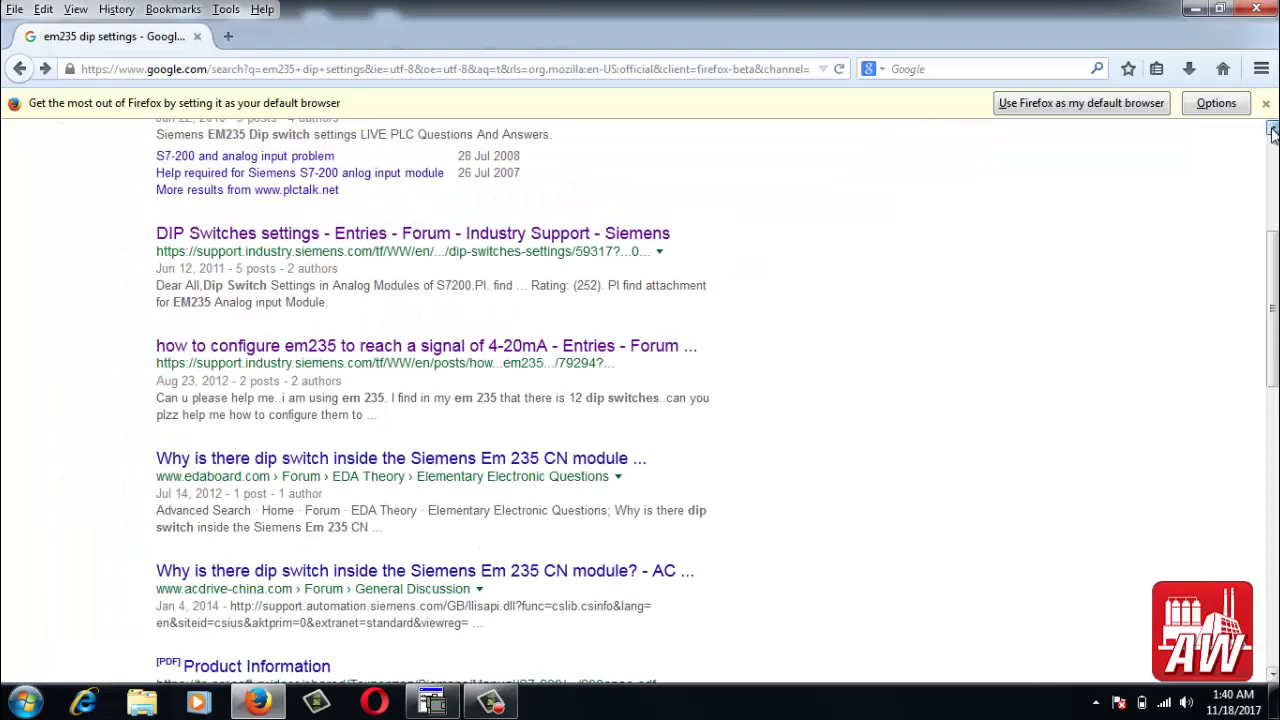
left_click_drag(1272, 131, 1272, 131)
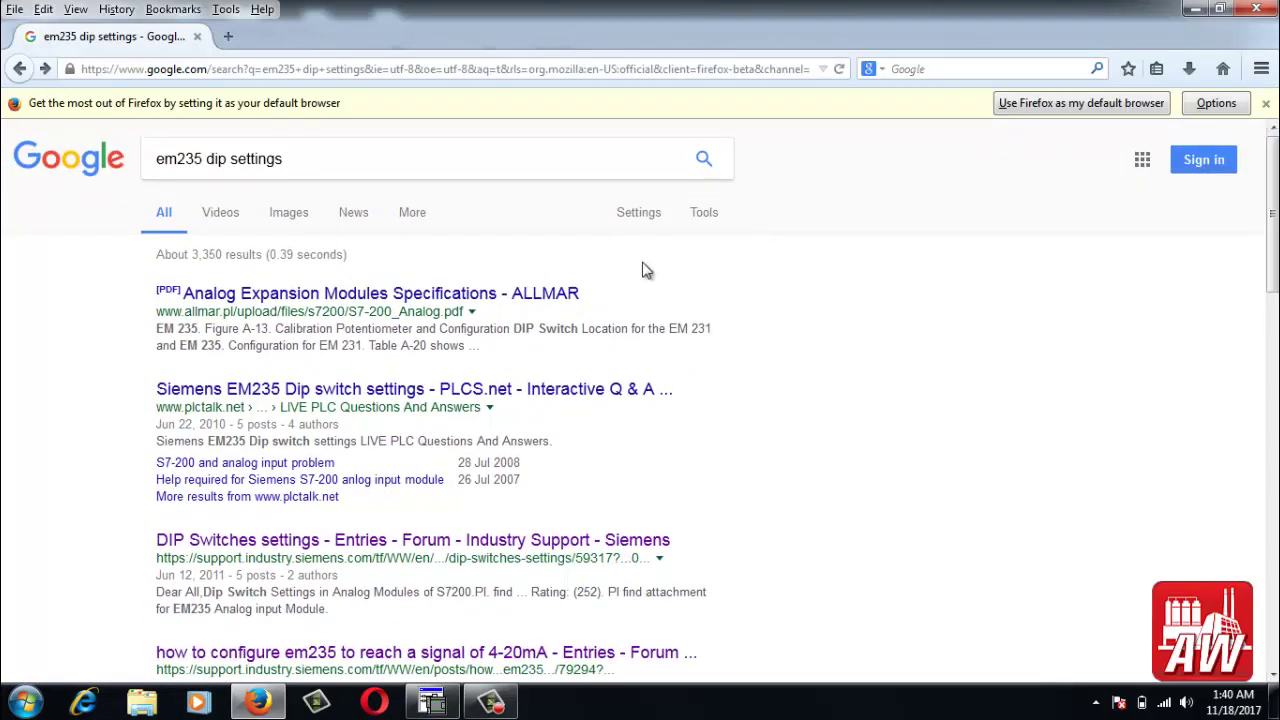
left_click(392, 297)
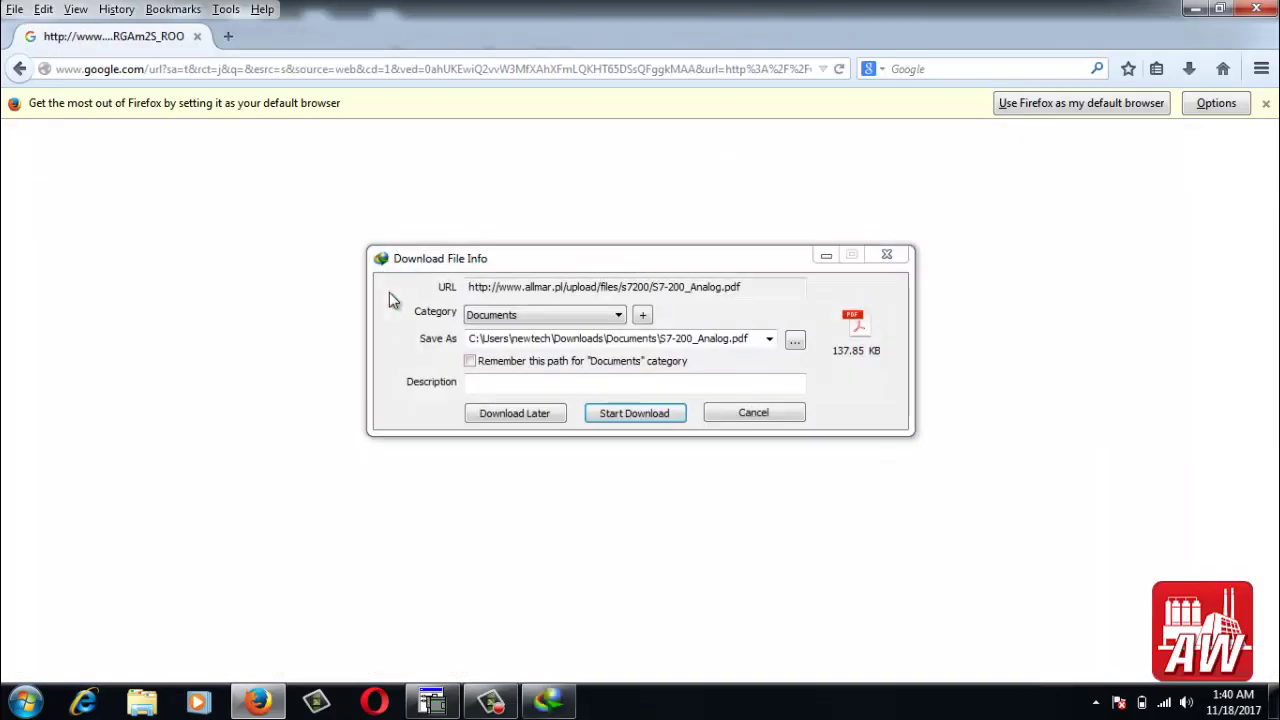
left_click(634, 413)
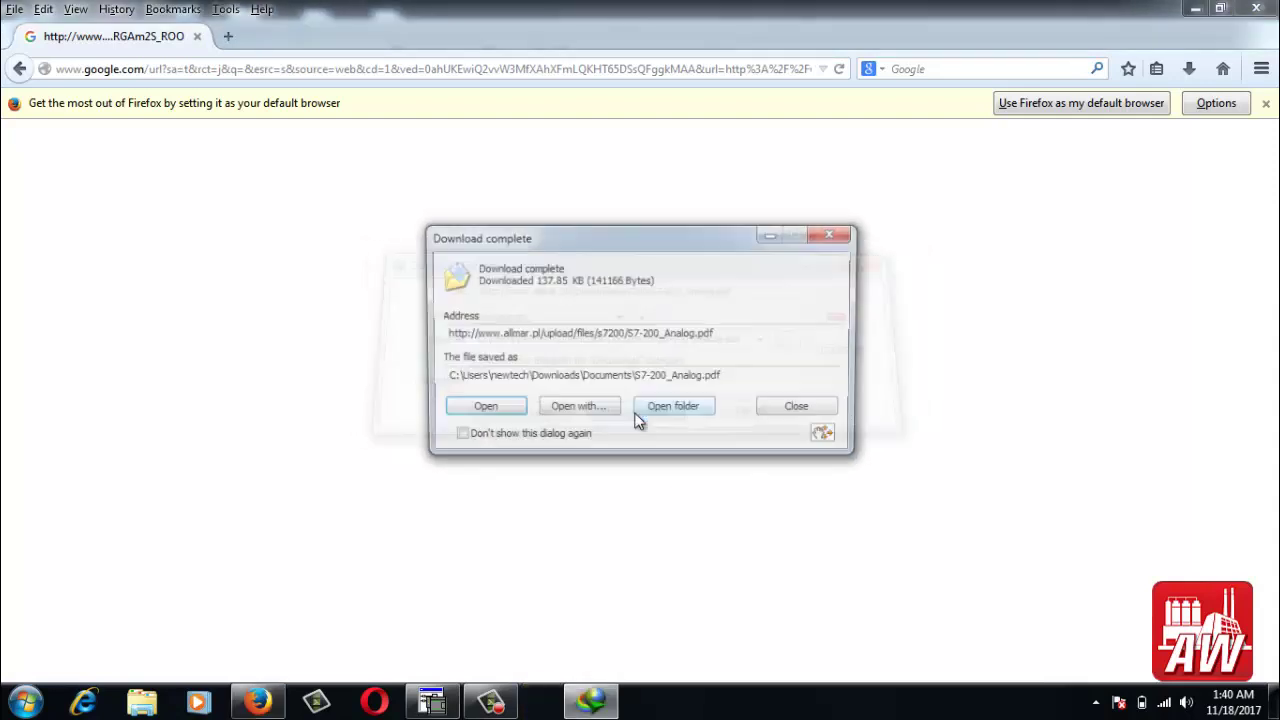
left_click(484, 413)
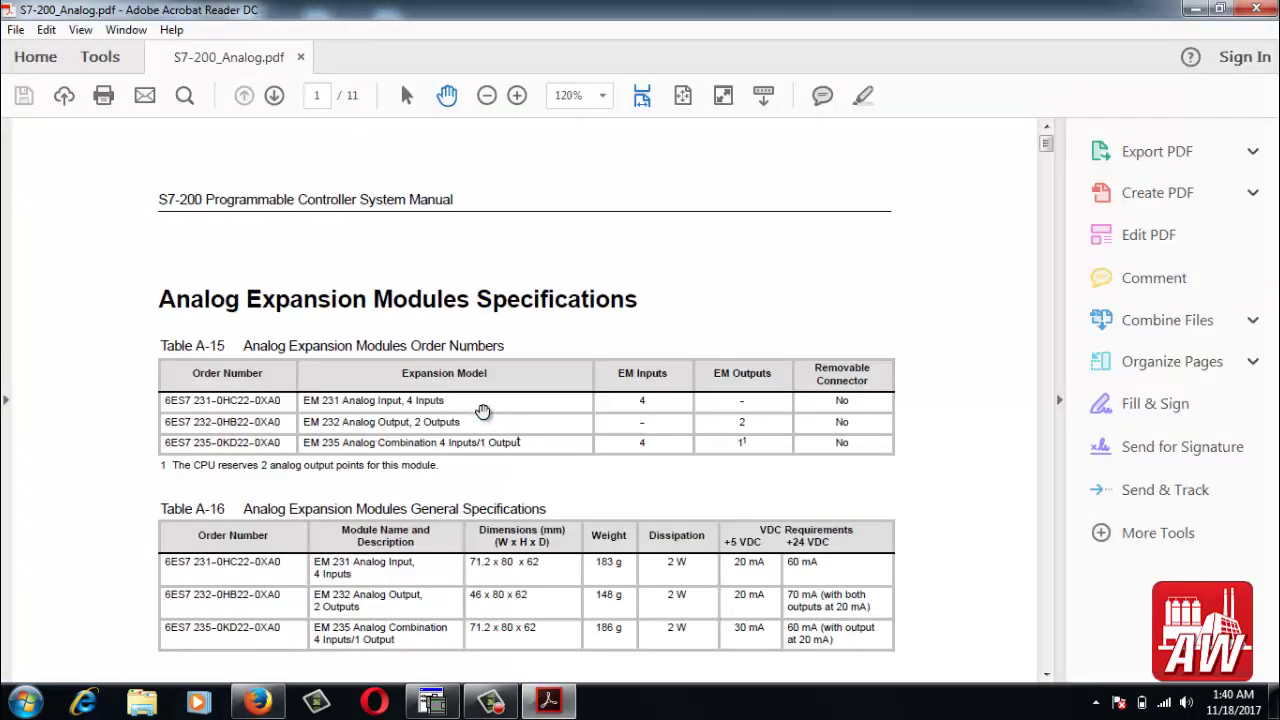
Step: Find the EM 235 configuration switch table on page 6 and examine its unipolar and bipolar DIP switch settings at page width
key("End")
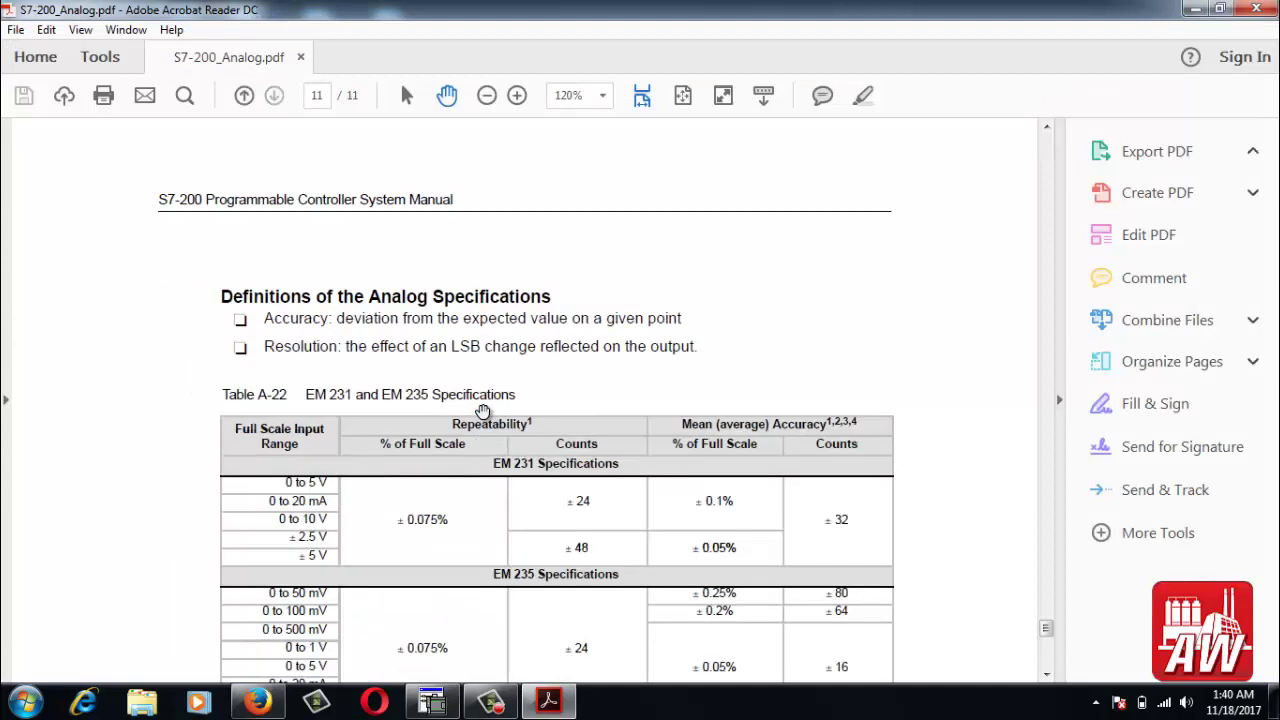
scroll(483, 412, "down", 10)
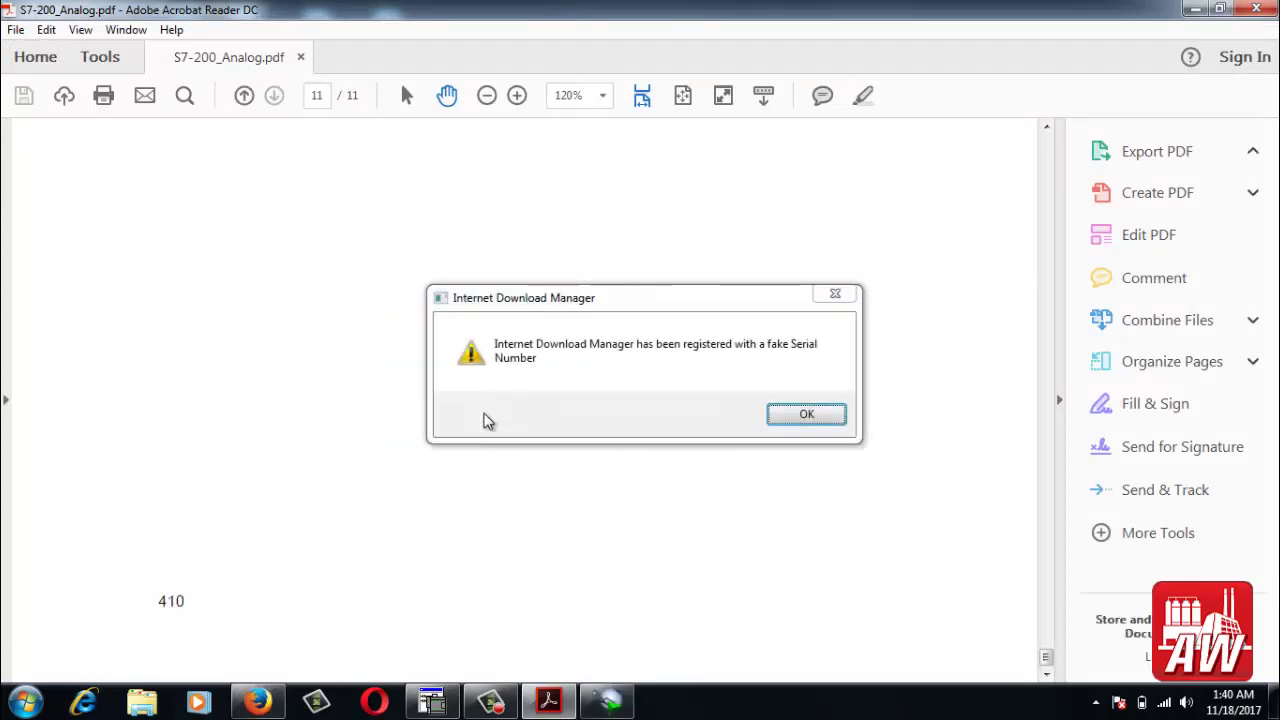
left_click(783, 416)
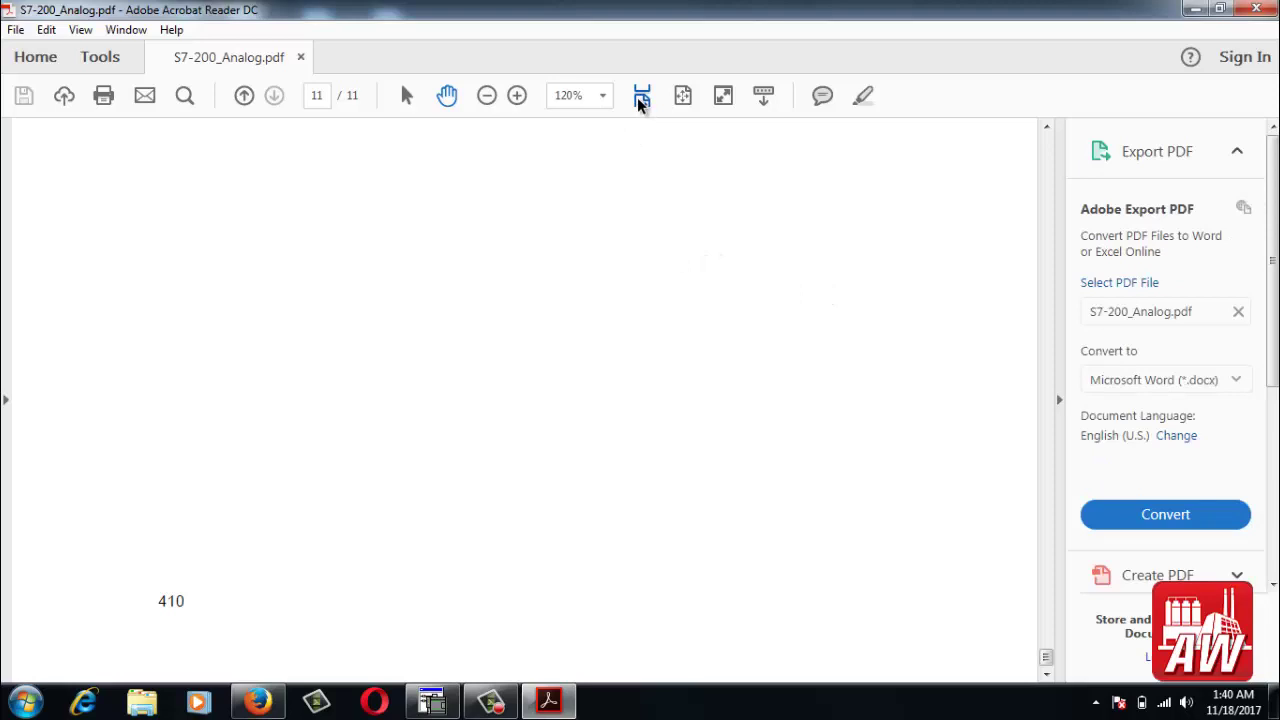
left_click(681, 98)
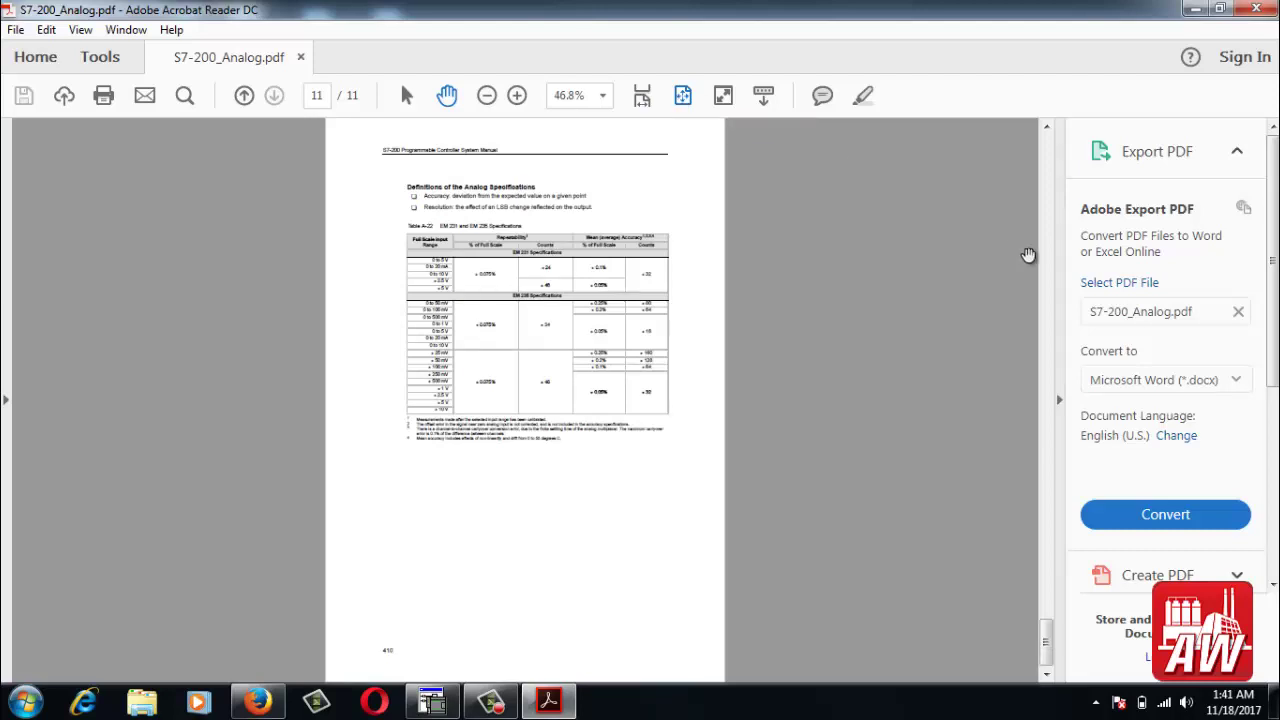
scroll(709, 223, "up", 5)
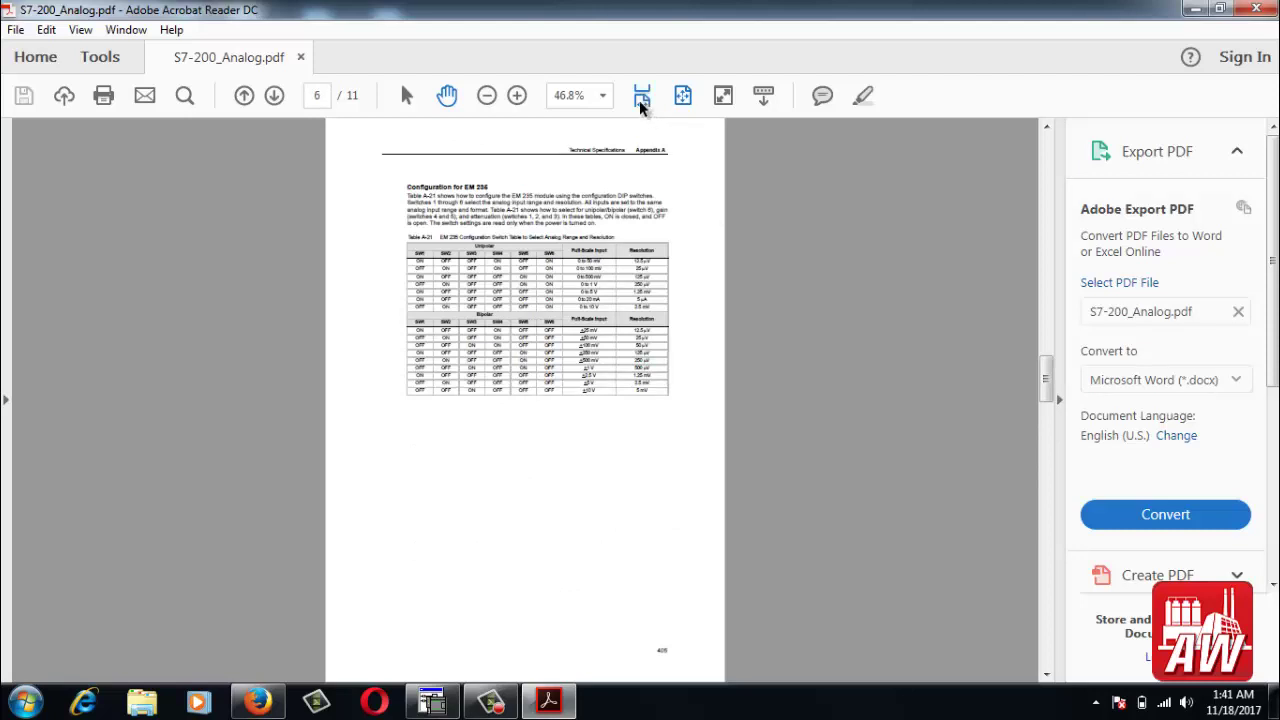
left_click(642, 100)
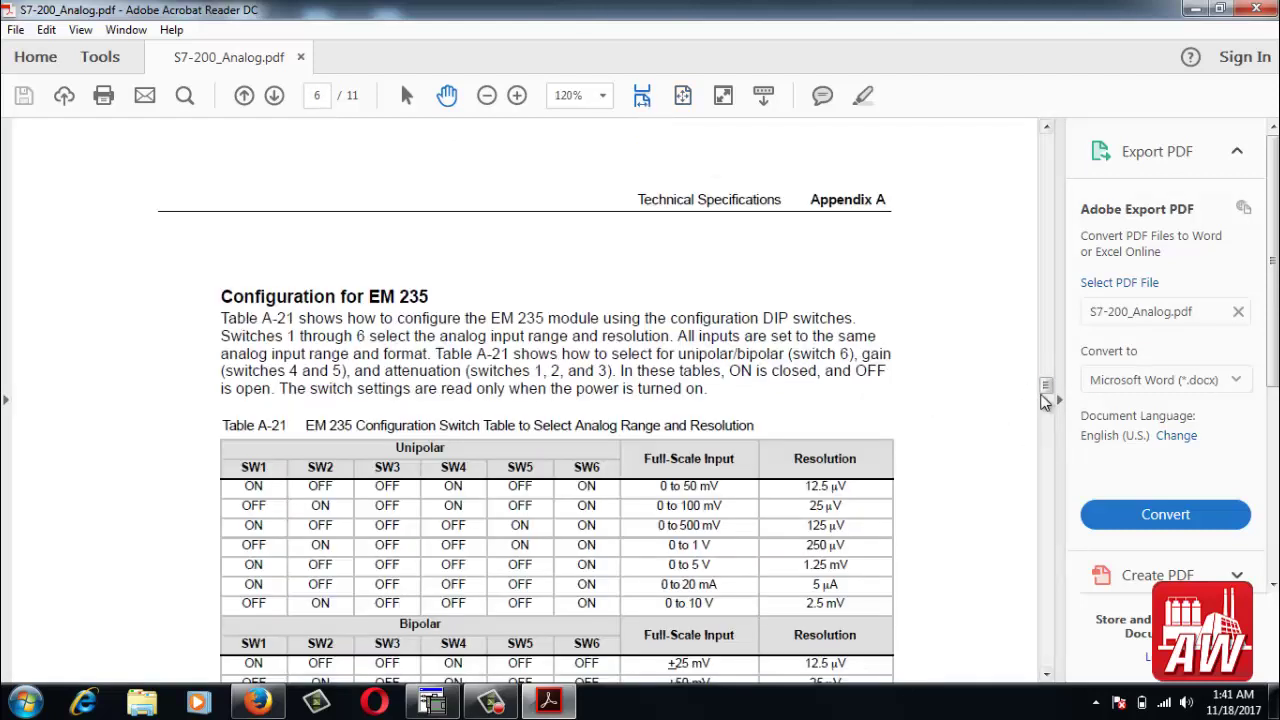
left_click_drag(1045, 393, 1046, 405)
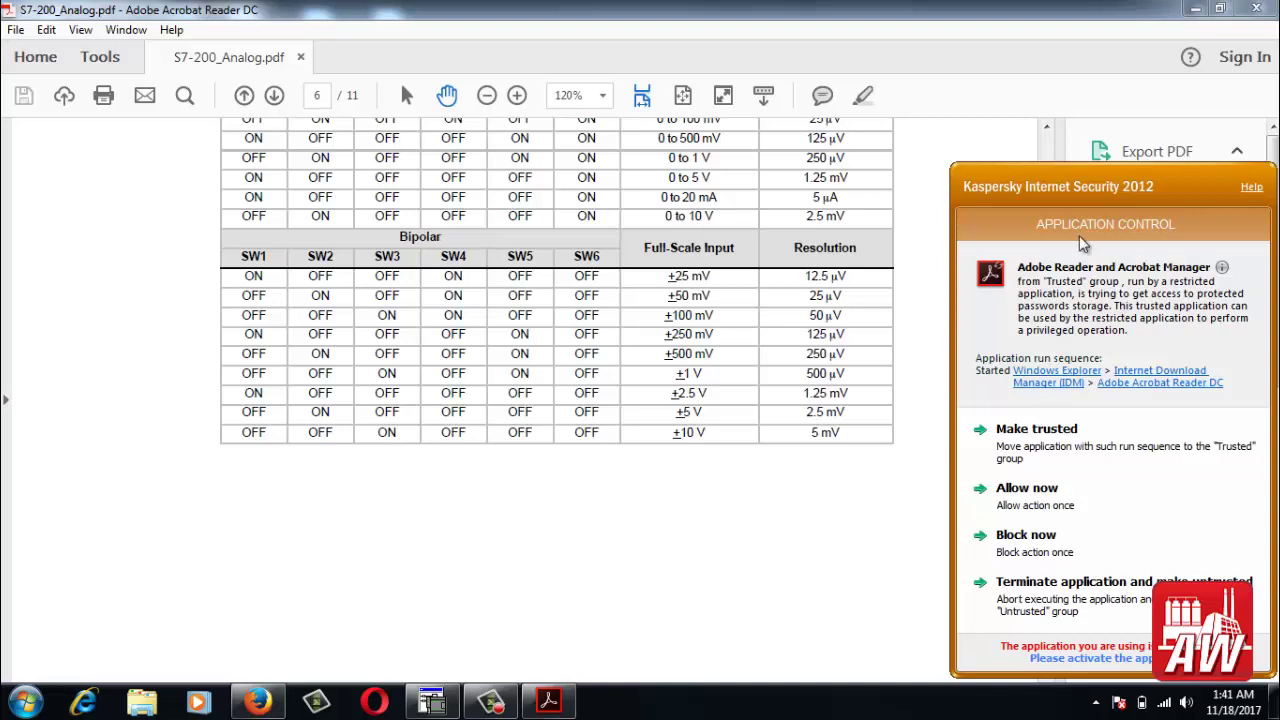
left_click(1046, 128)
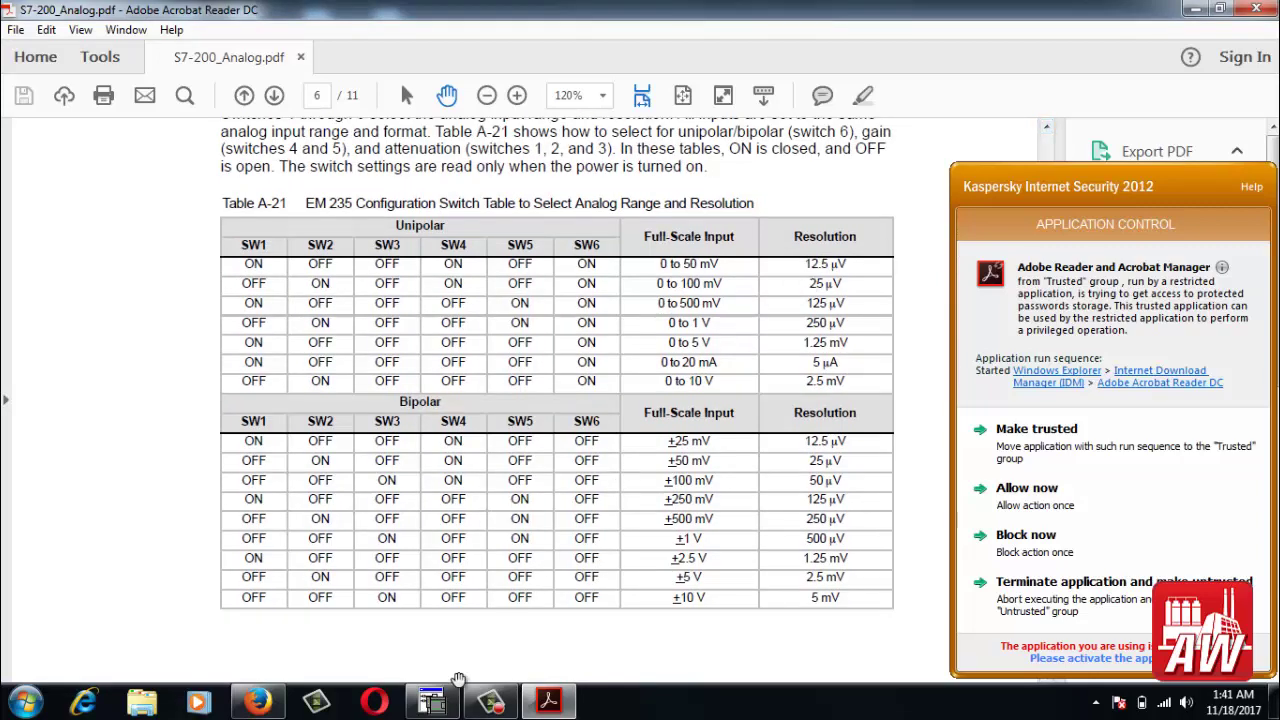
Step: Switch to STEP 7-Micro/WIN, dismiss the communications time-out message, and restart live monitoring of the Status Chart
left_click(436, 702)
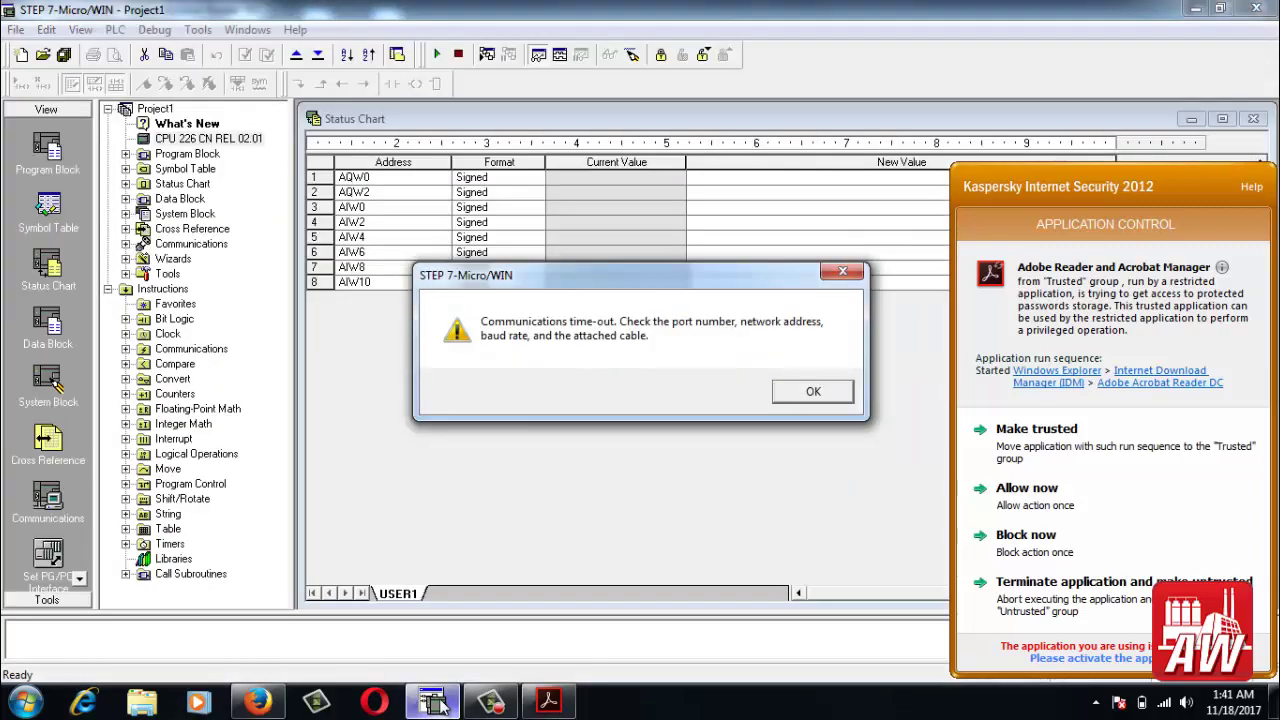
left_click(832, 395)
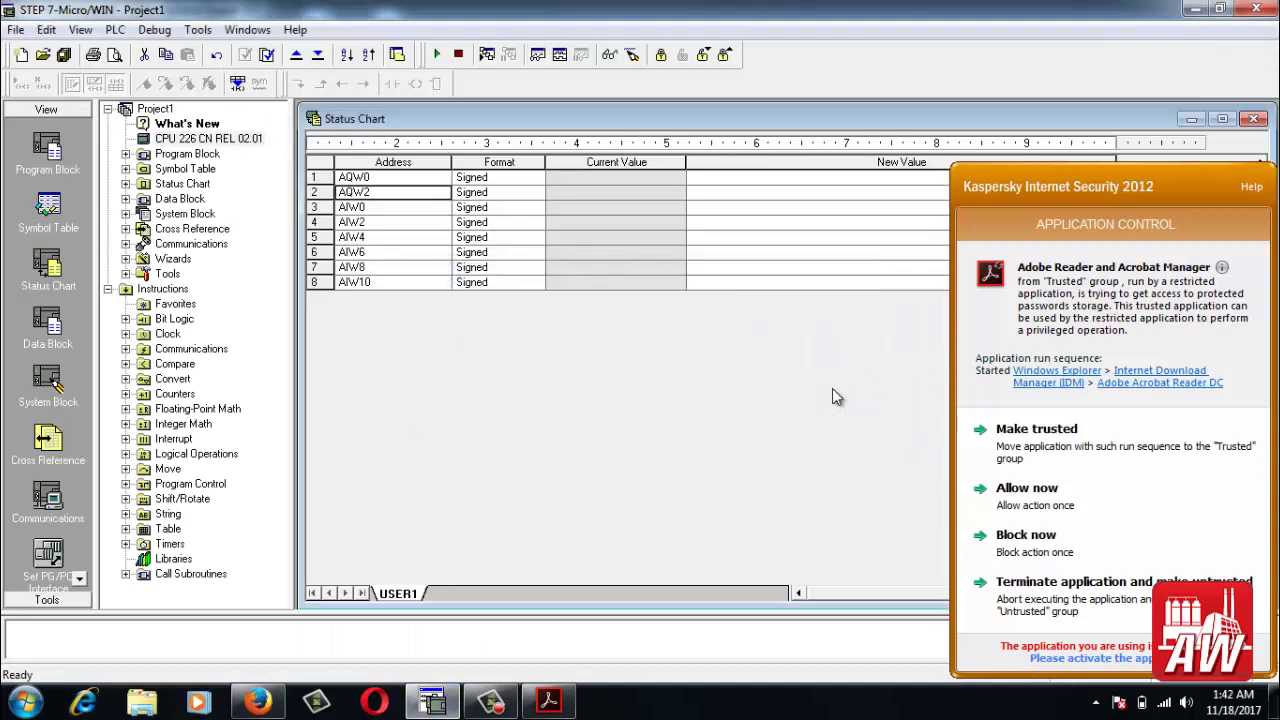
left_click(538, 55)
left_click(538, 55)
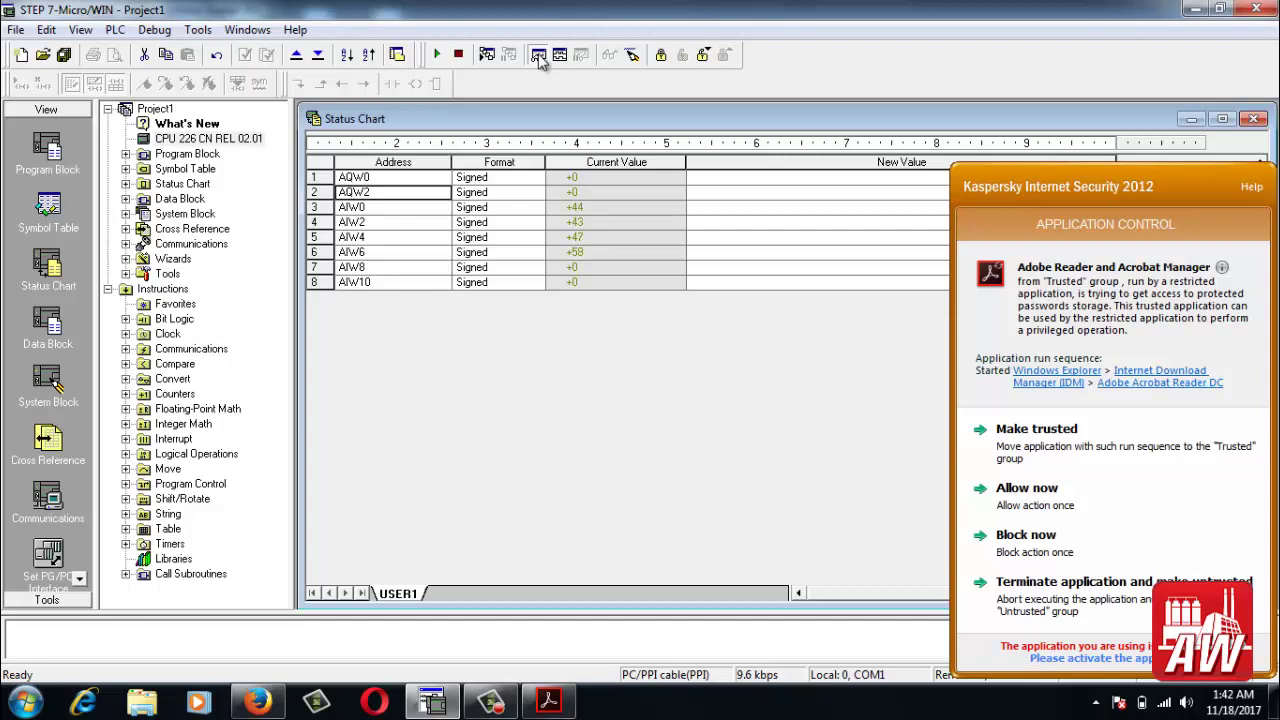
Step: Enter 4000 as the new value for AQW0 and write it to the PLC
left_click(701, 177)
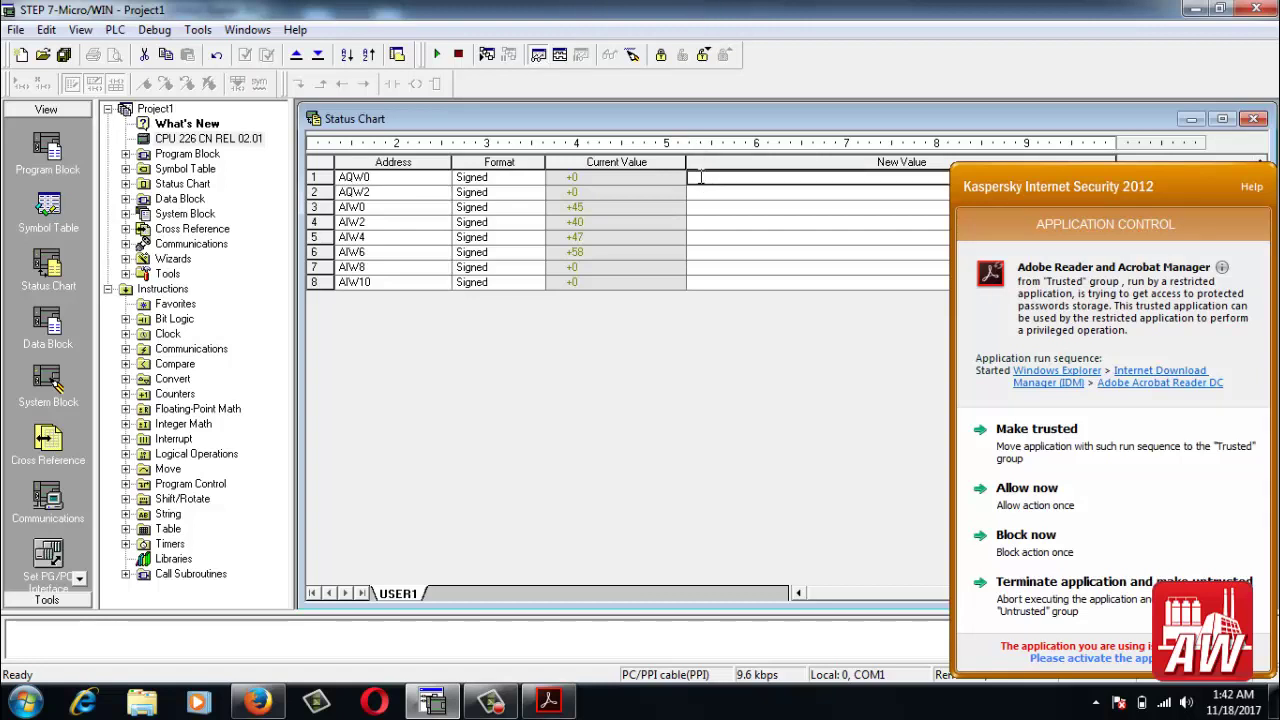
type("4000")
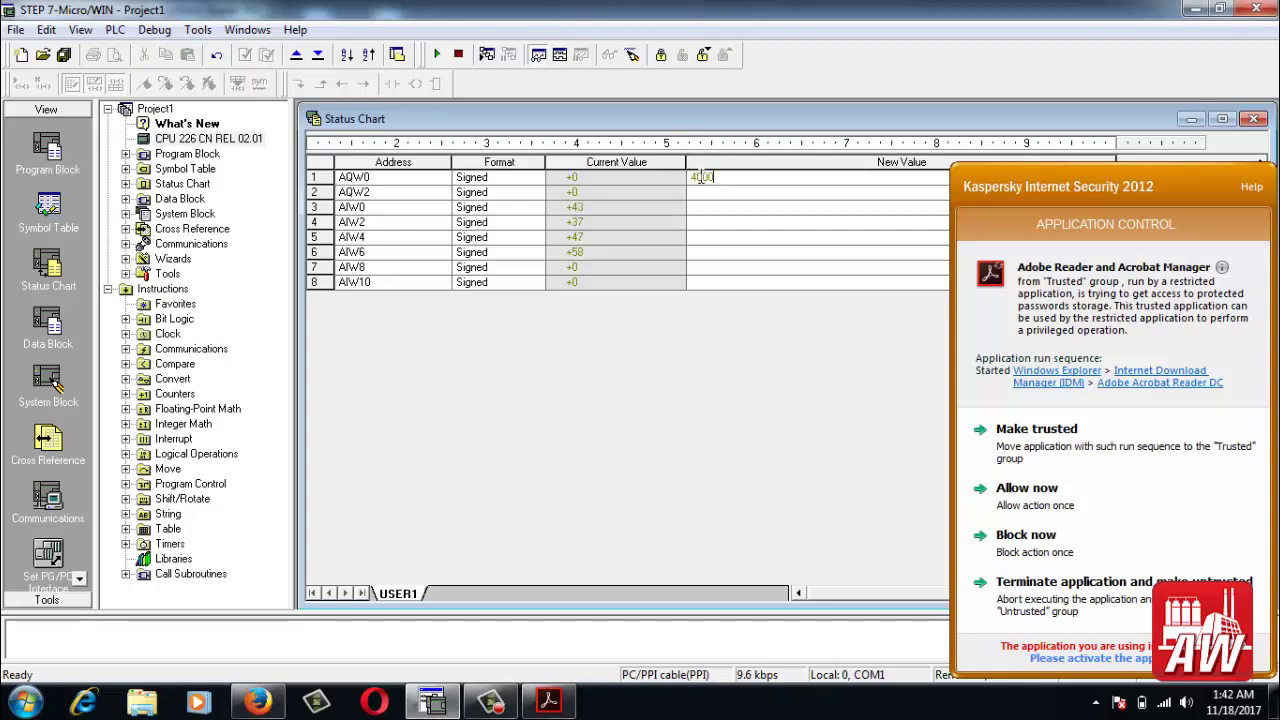
key("Return")
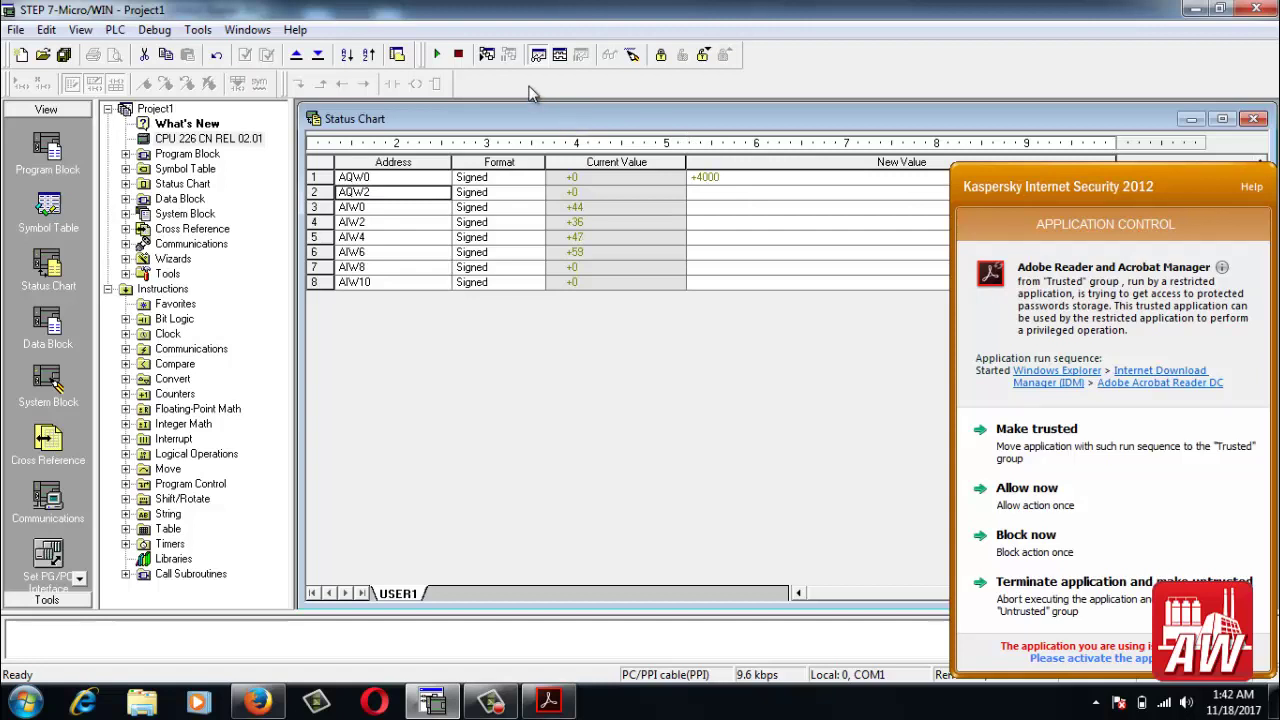
left_click(632, 56)
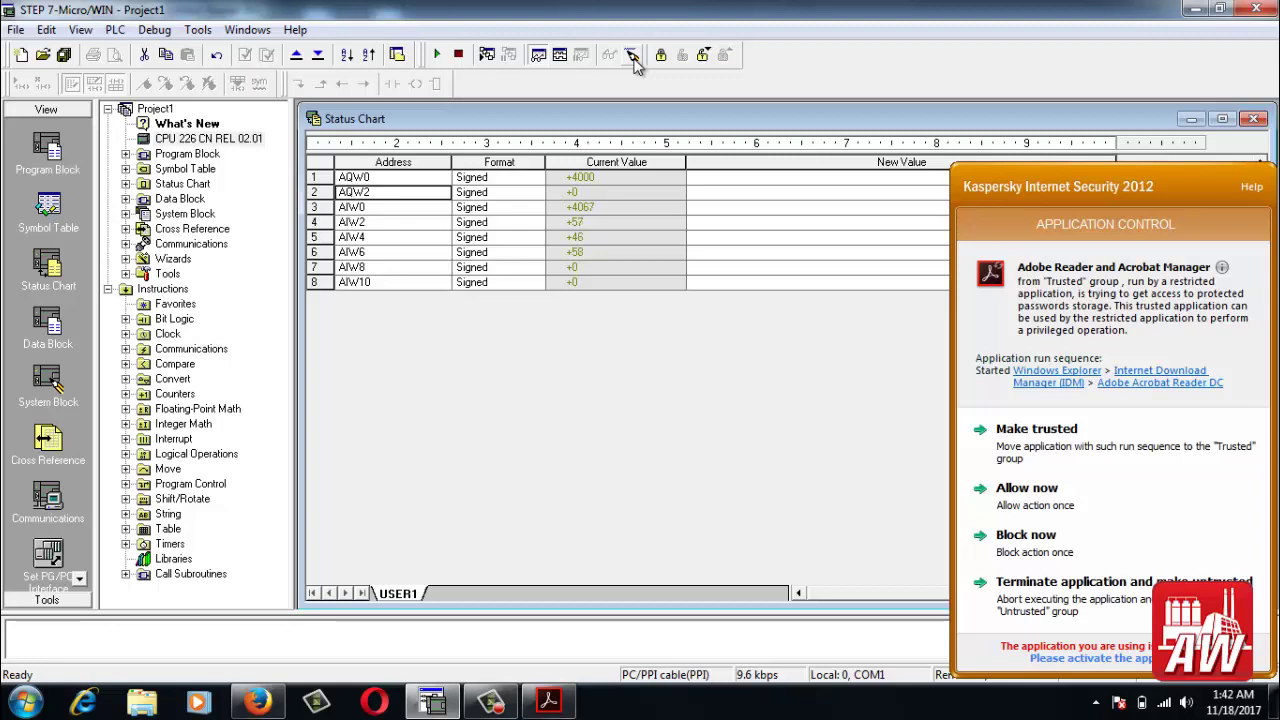
Step: Enter 8000 as the new value for AQW0, write it to the PLC, and dismiss the Internet Download Manager warning
left_click(716, 180)
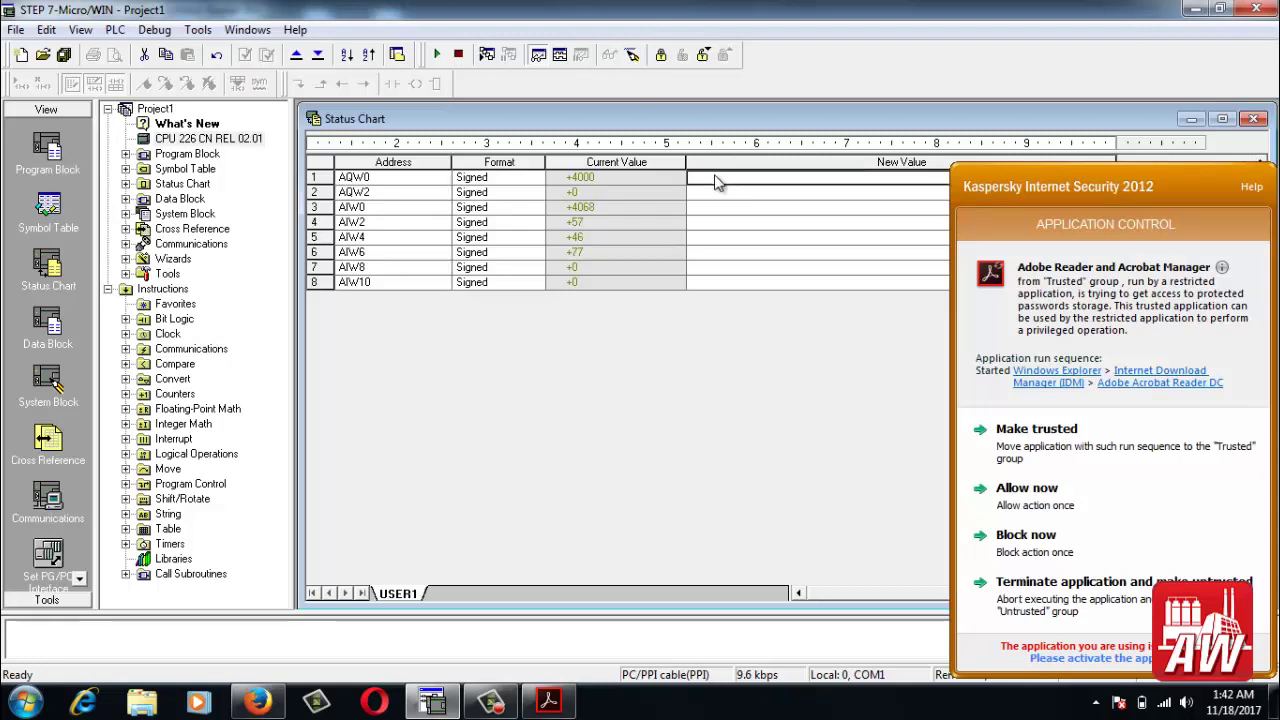
type("8000")
key("Return")
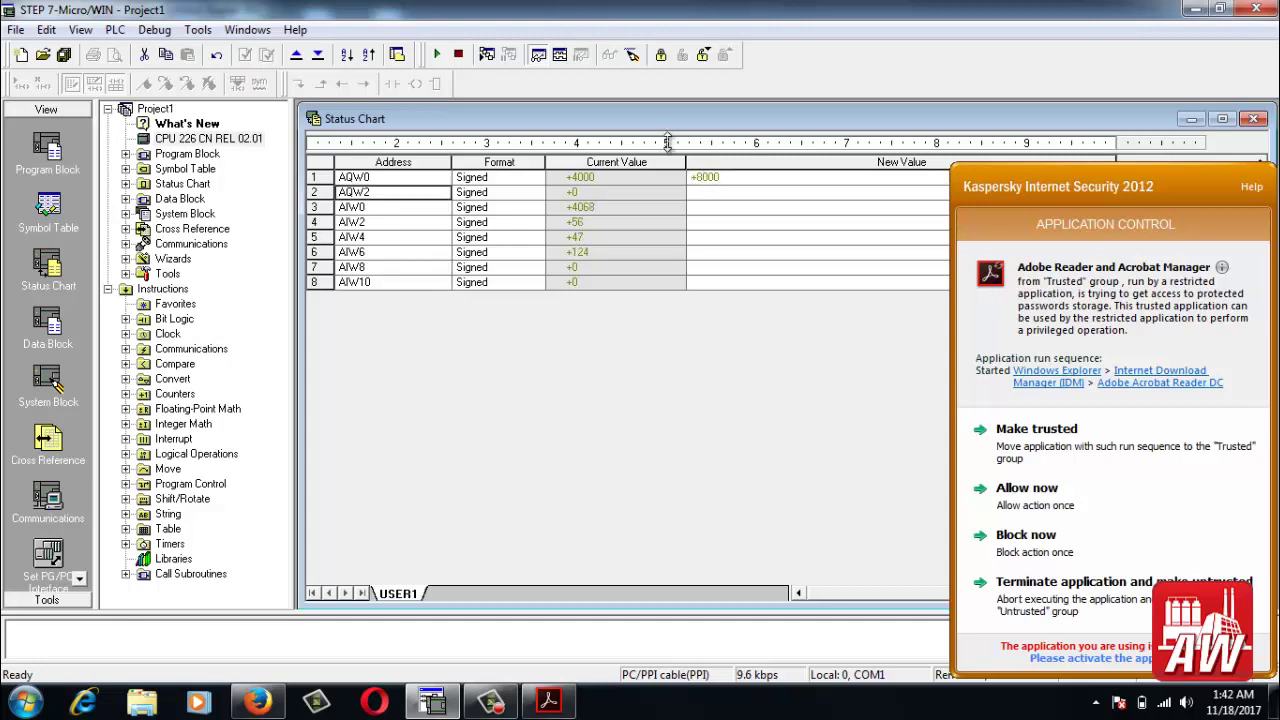
left_click(632, 55)
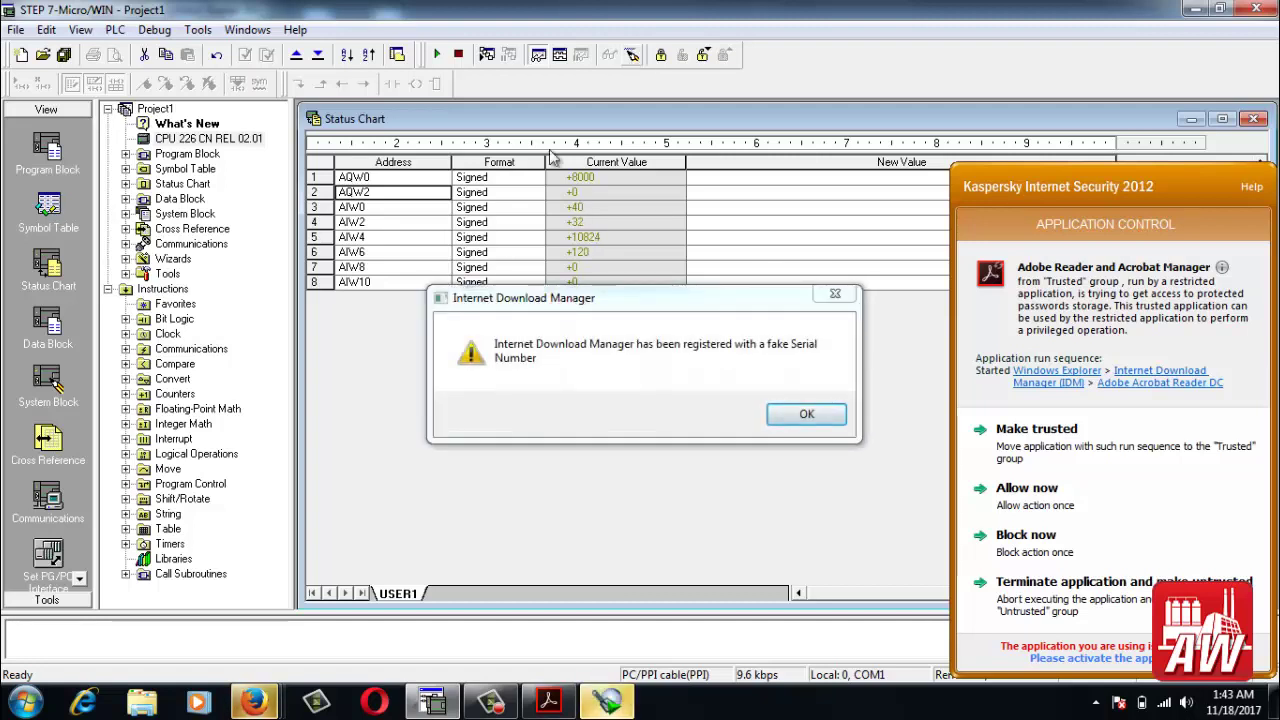
left_click(805, 413)
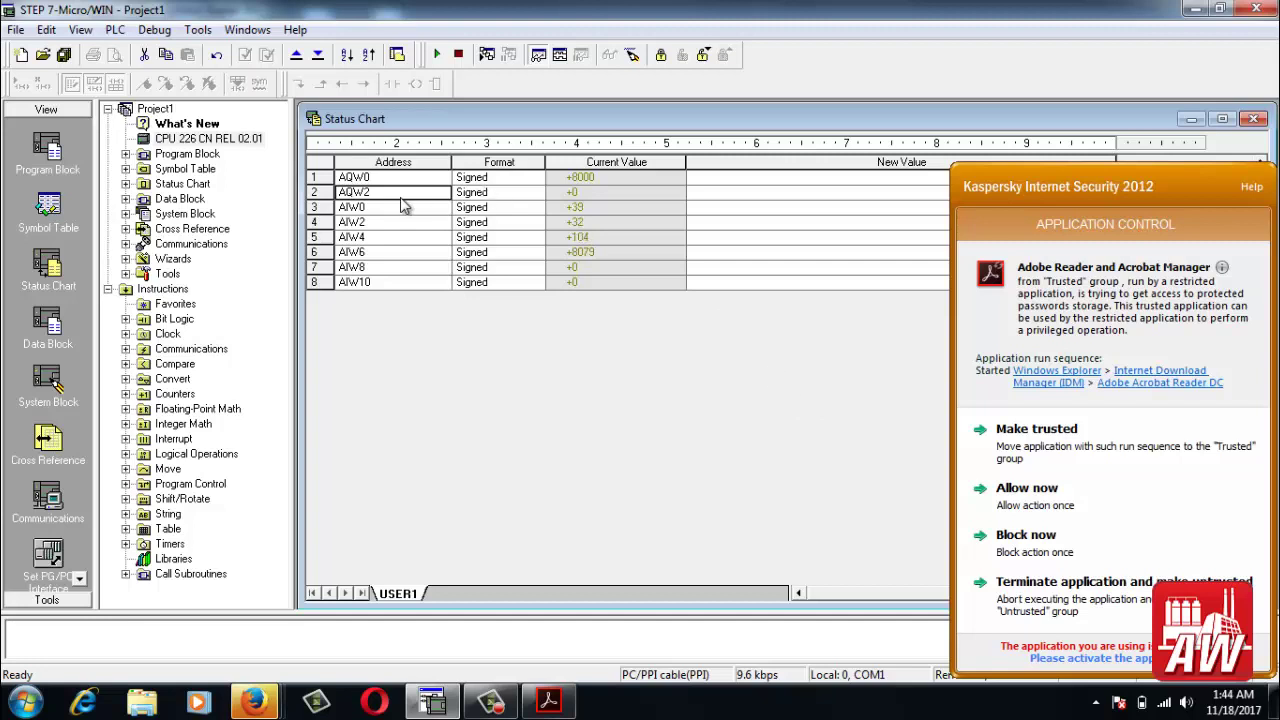
Step: Remove the AQW2, AIW8 and AIW10 addresses from the Status Chart, and block Adobe Reader's access request once in the Kaspersky alert
key("Delete")
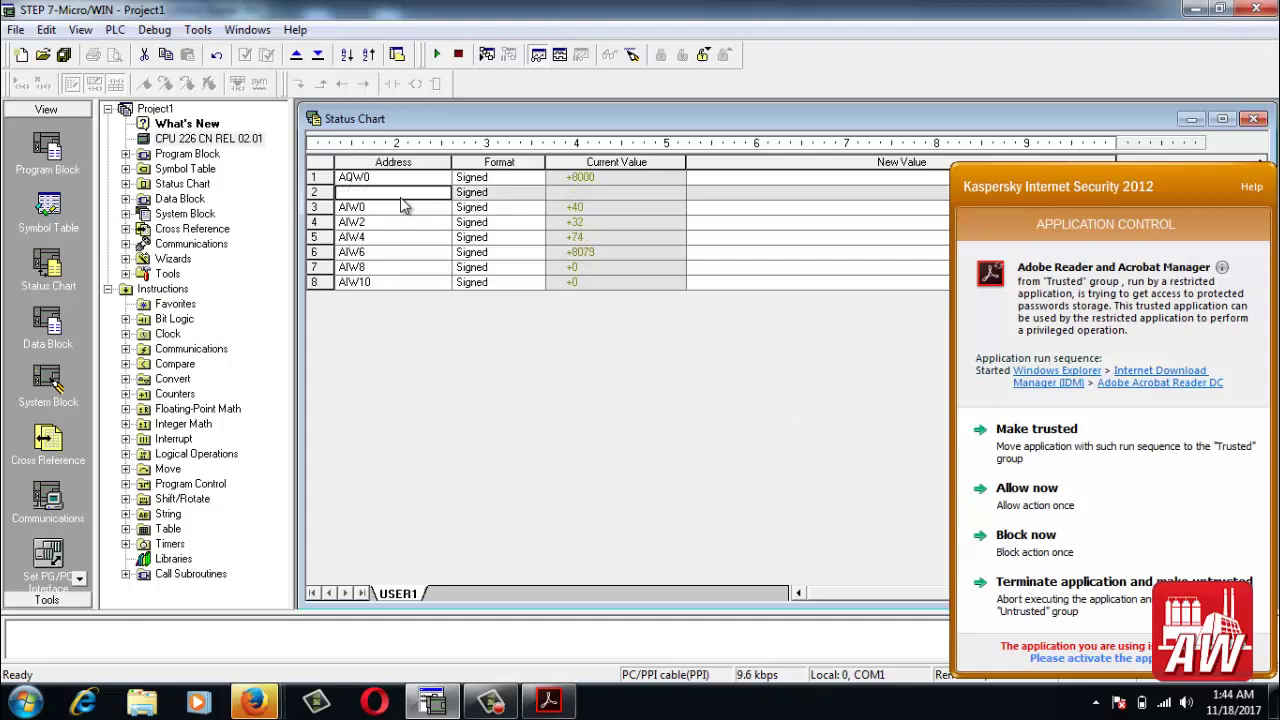
left_click(393, 270)
key("Delete")
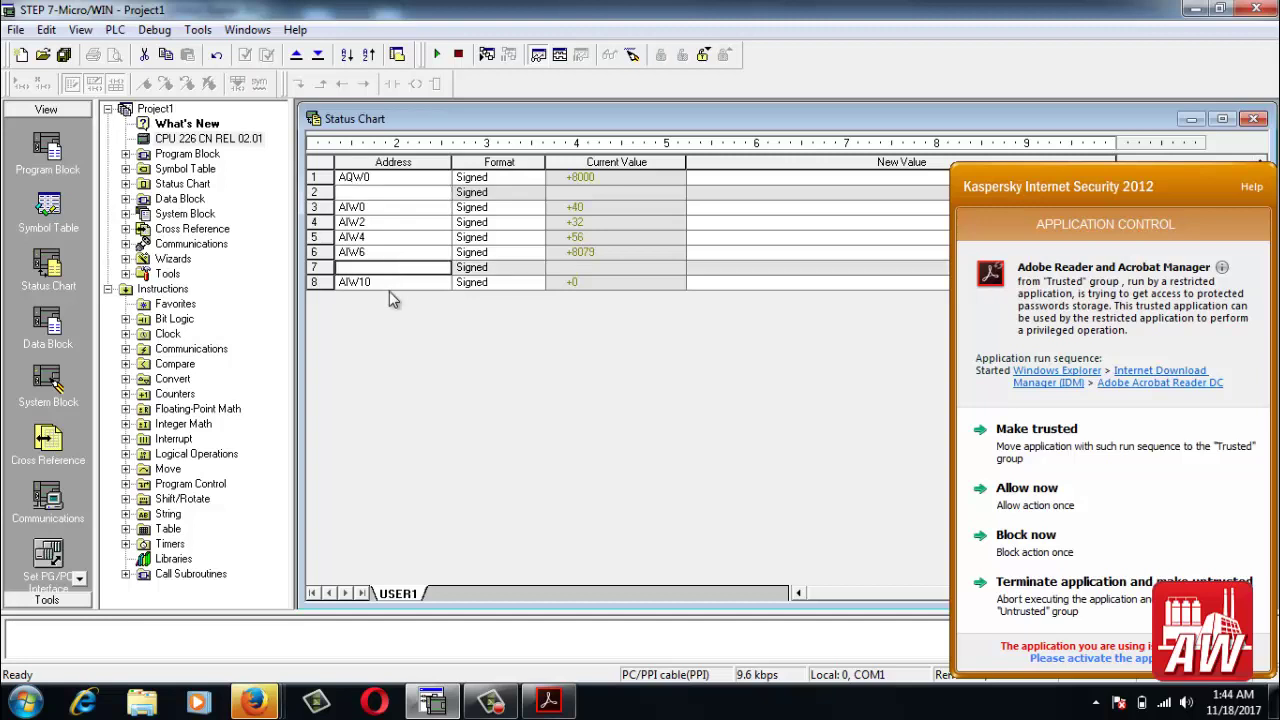
left_click(389, 283)
key("Delete")
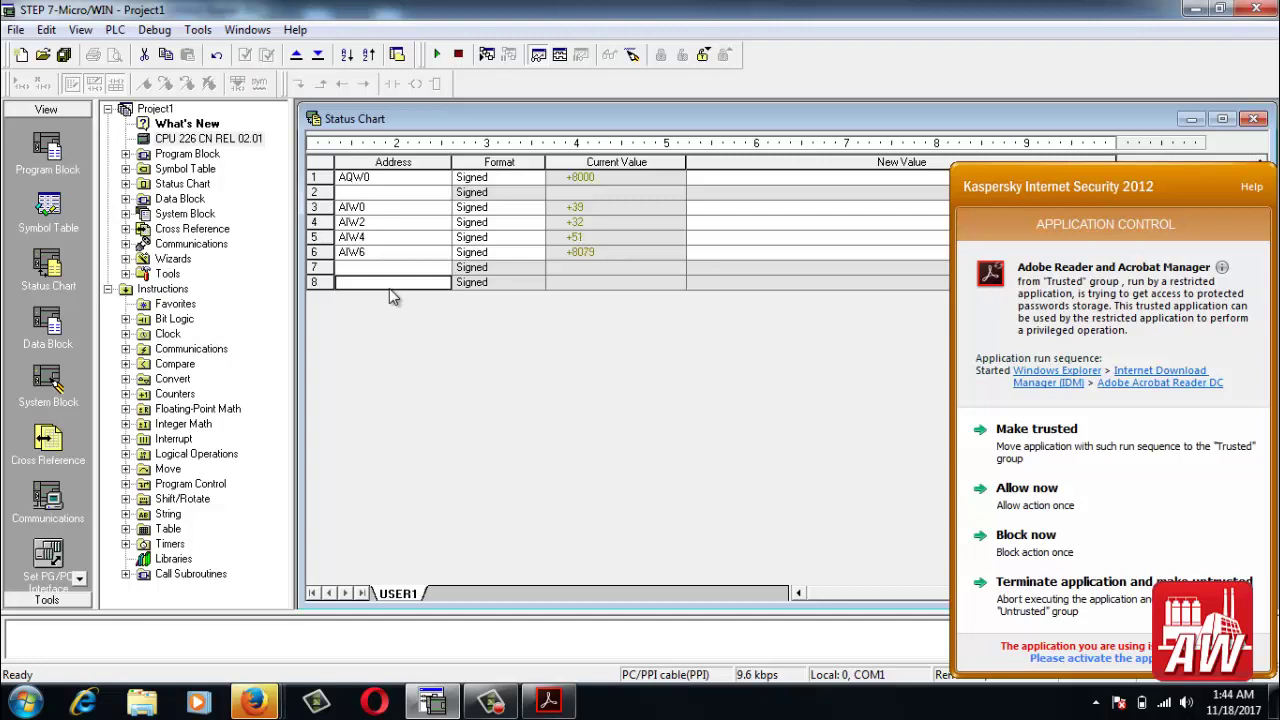
left_click(1025, 540)
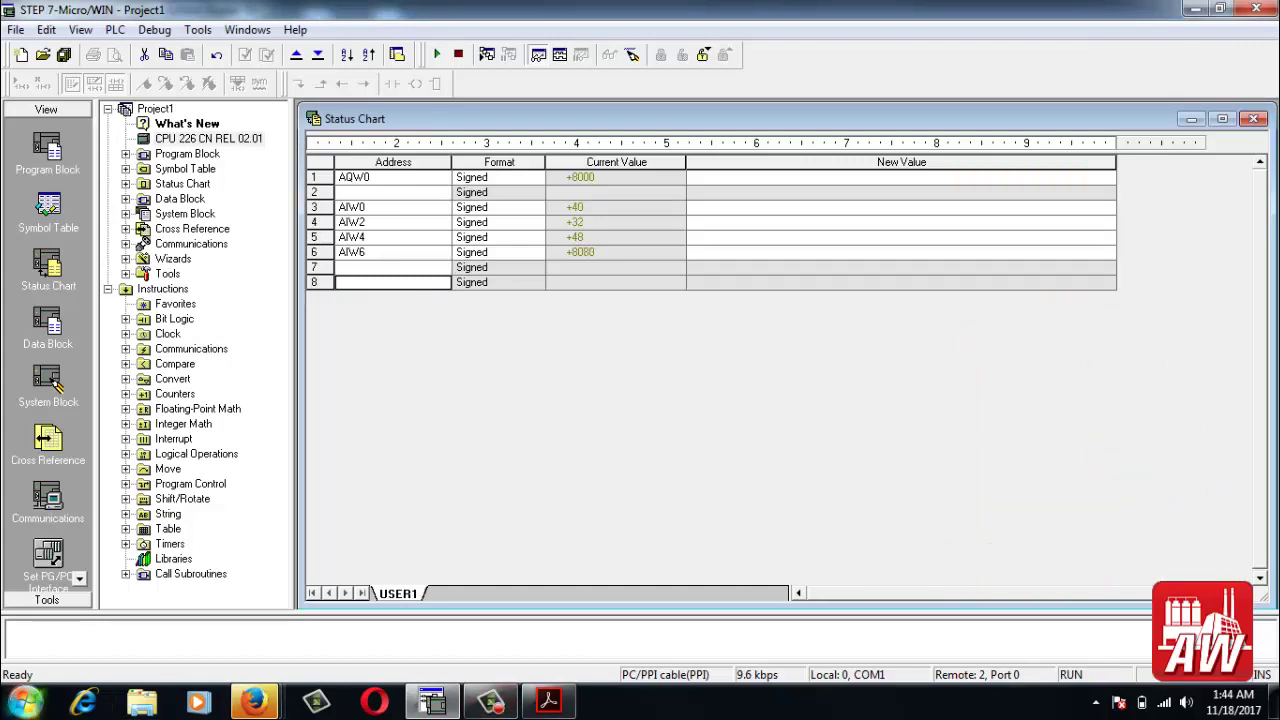
left_click(27, 703)
type("\"a5nt")
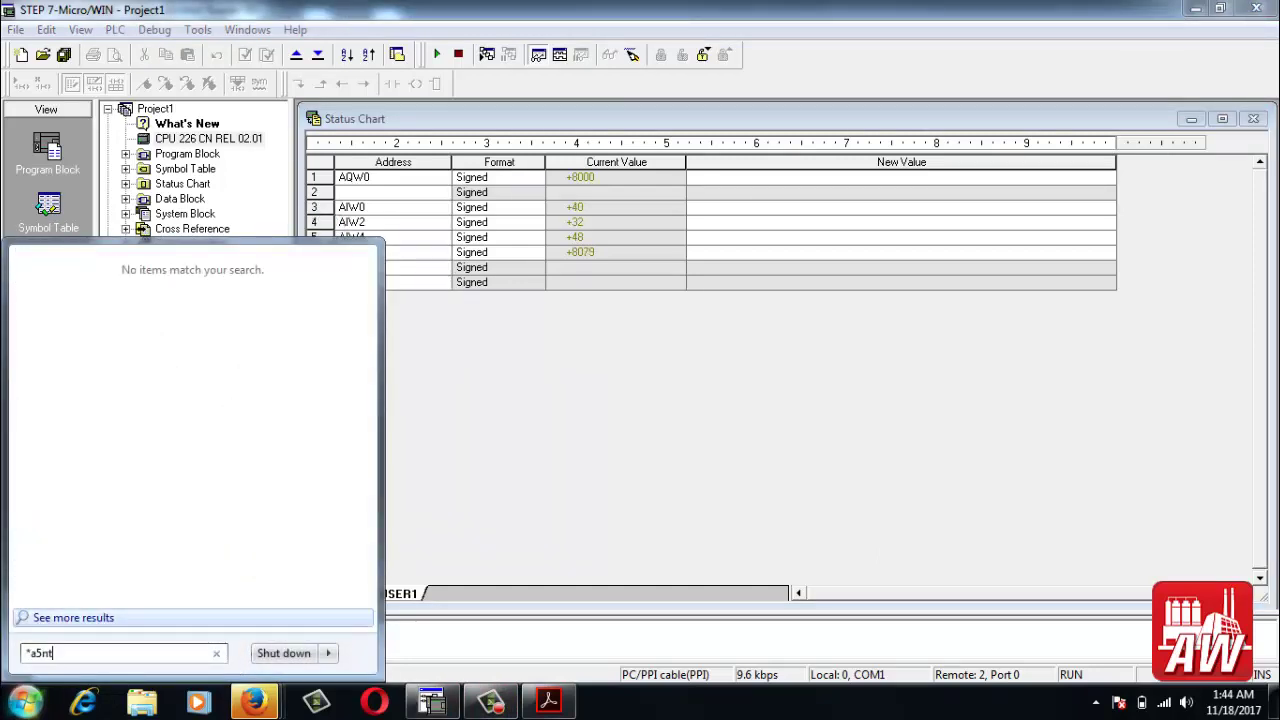
key("BackSpace")
key("BackSpace")
key("BackSpace")
key("BackSpace")
key("BackSpace")
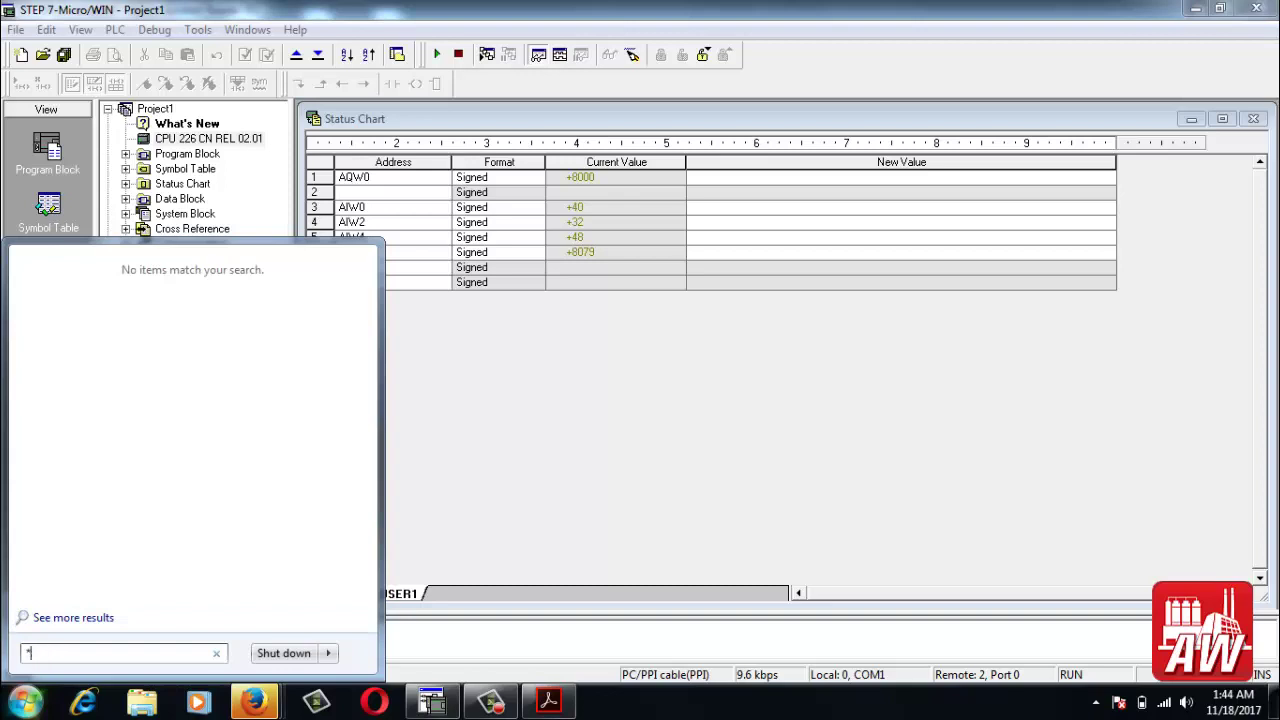
key("Escape")
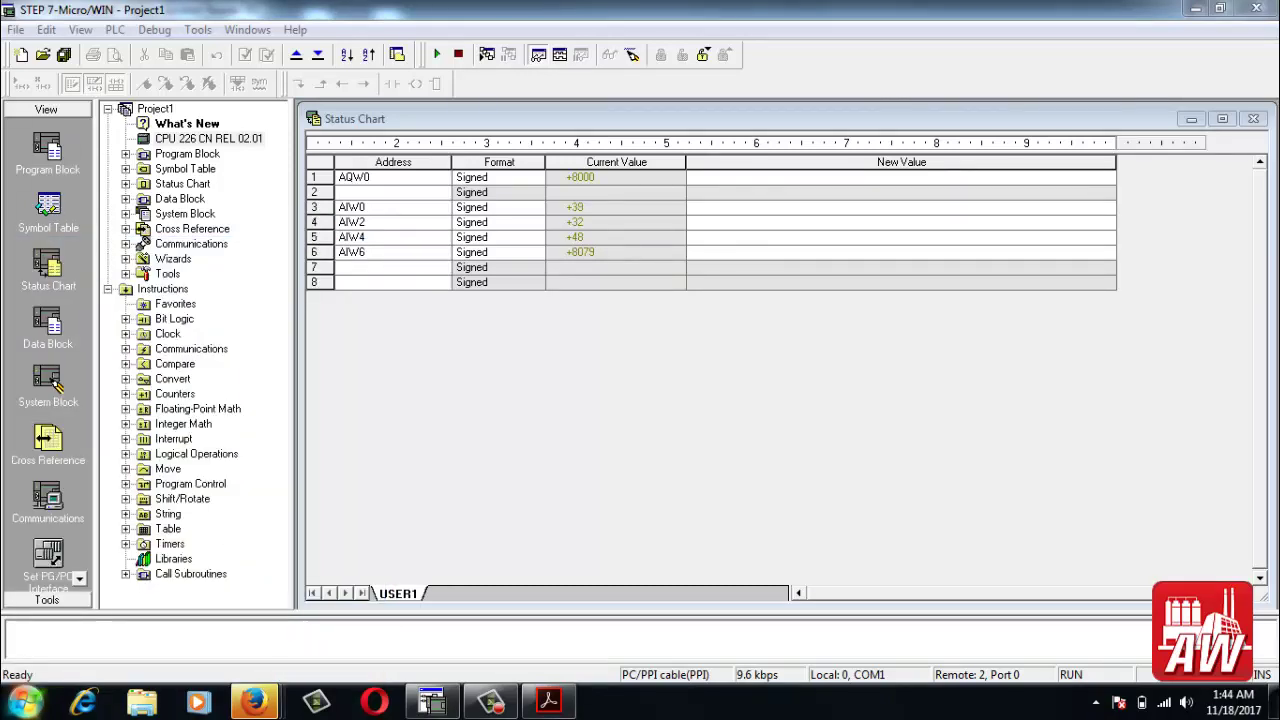